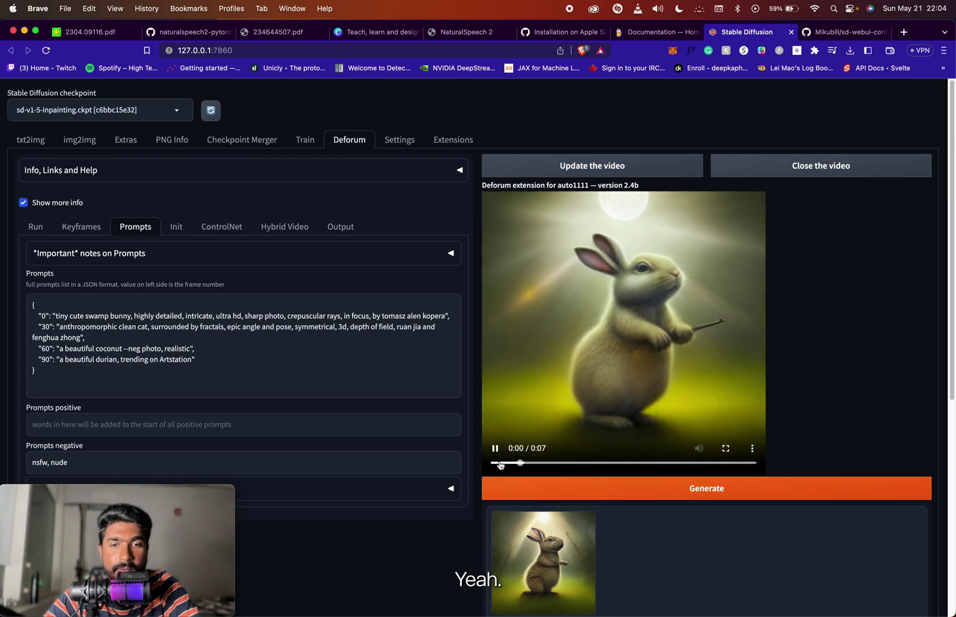
- Resume playback of the generated Deforum video
scroll(377, 534, "down", 7)
scroll(377, 535, "up", 7)
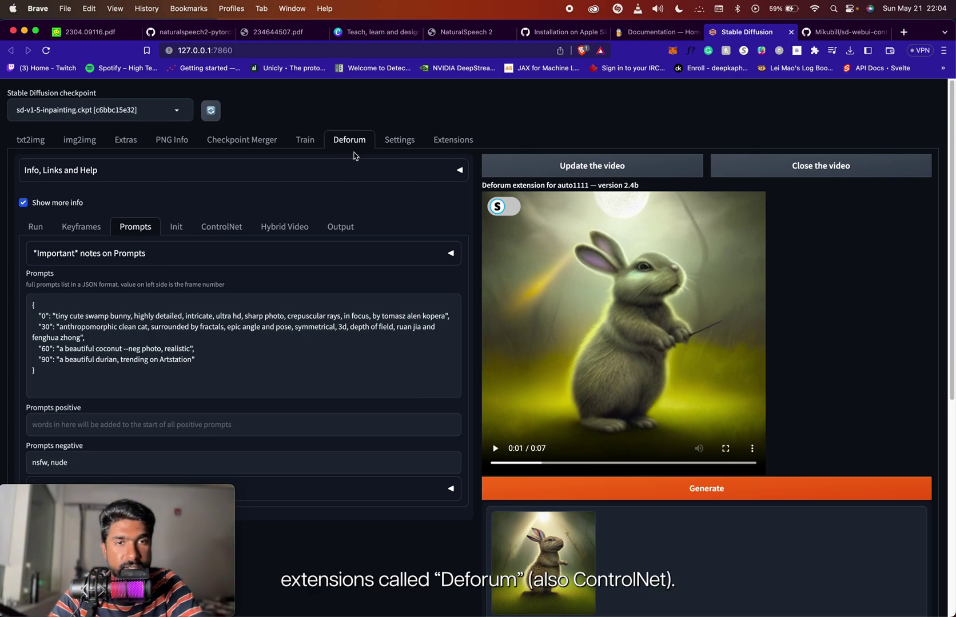
left_click(501, 450)
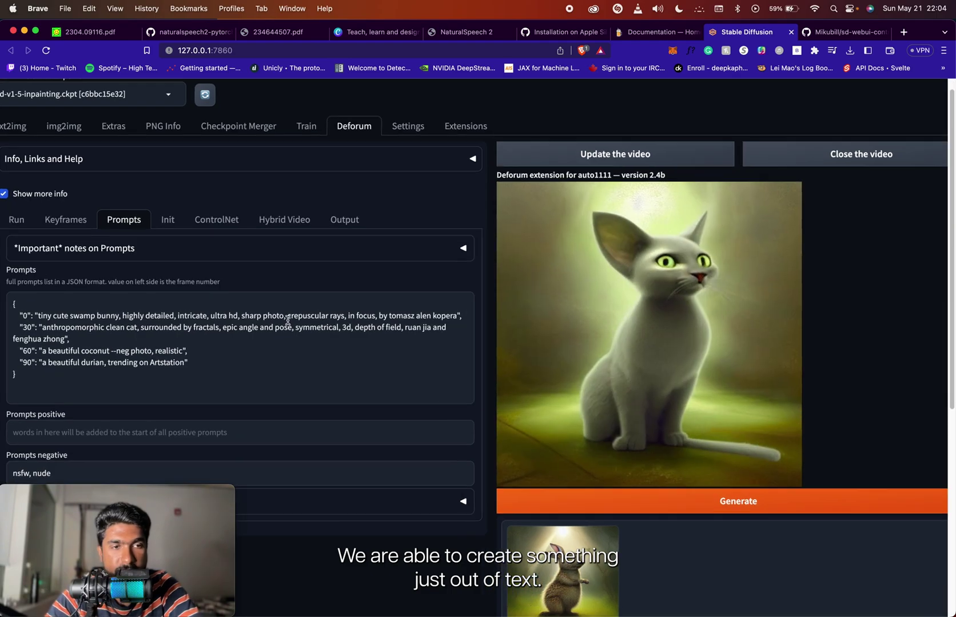
- Examine the Deforum prompts for frames 0, 30, 60 and 90 alongside the playing video to see how the subjects morph
scroll(286, 320, "up", 5)
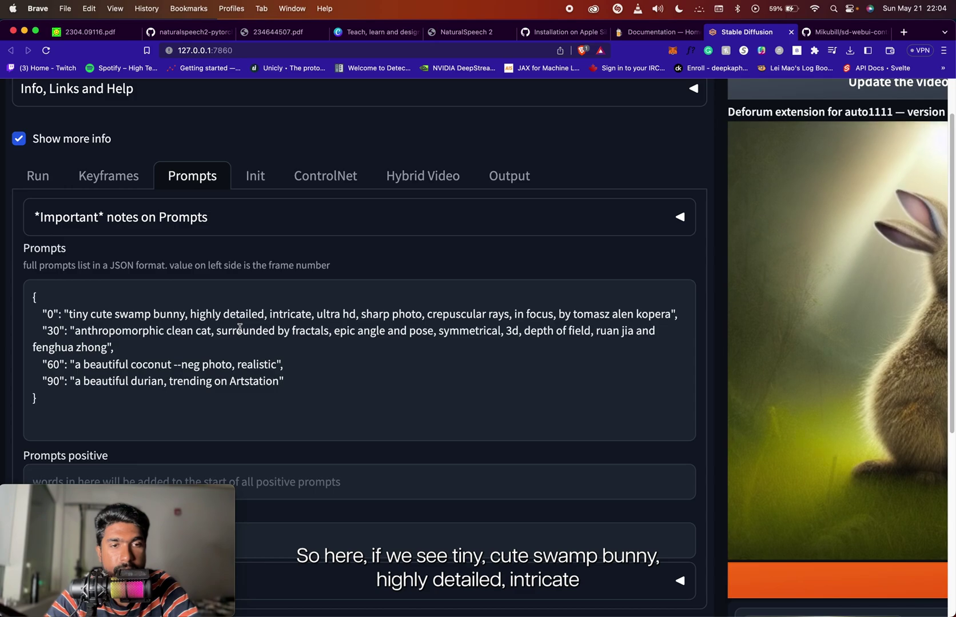
scroll(177, 325, "right", 3)
scroll(287, 316, "left", 3)
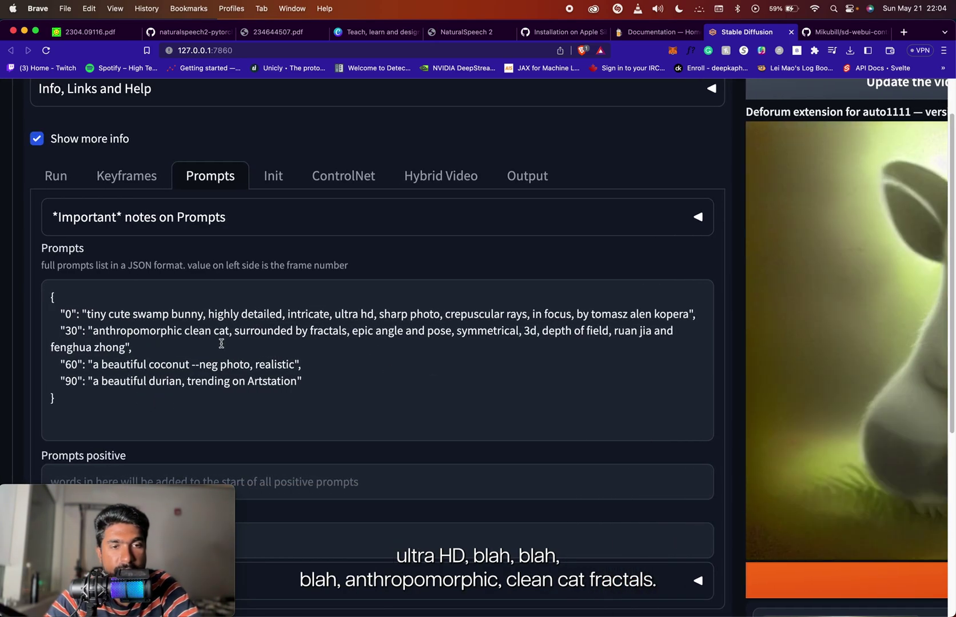
scroll(271, 347, "right", 10)
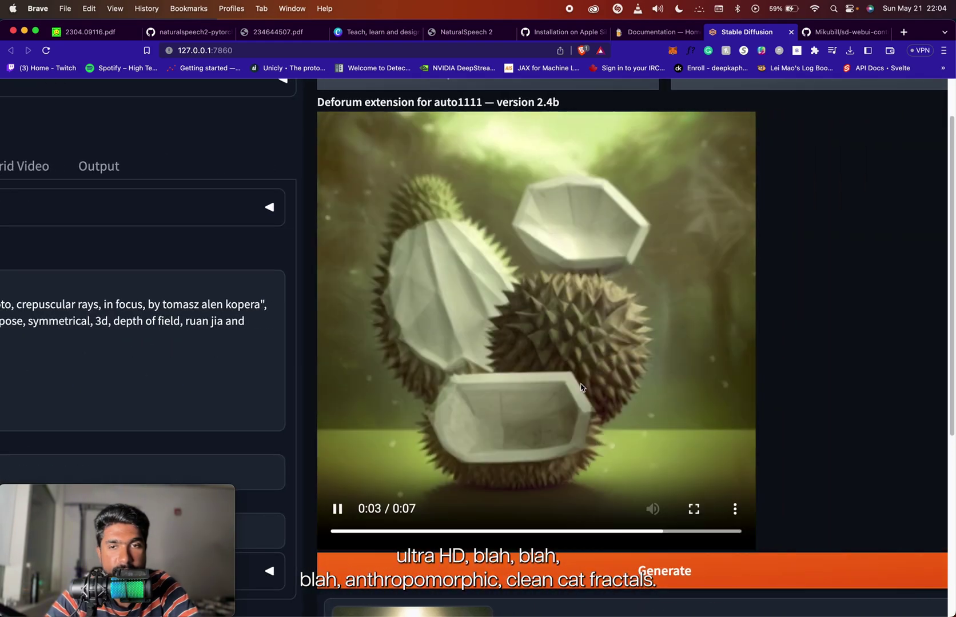
scroll(583, 372, "left", 2)
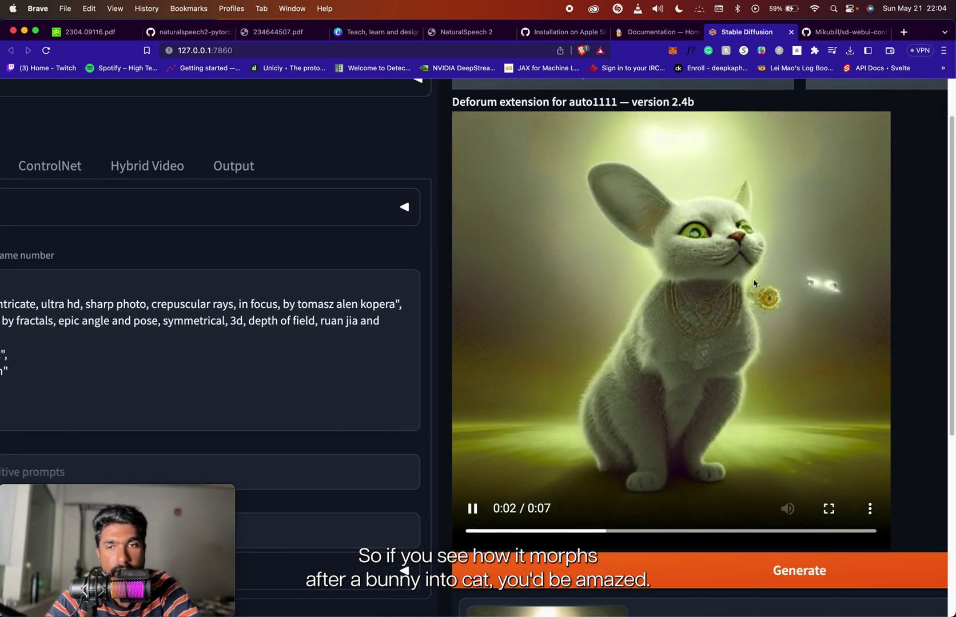
scroll(672, 330, "left", 2)
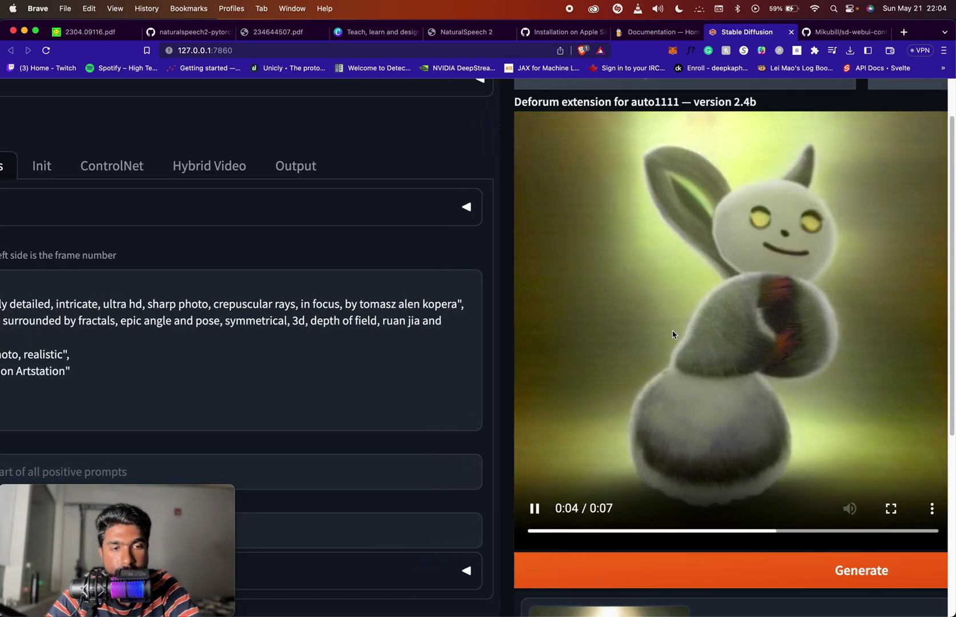
scroll(723, 364, "right", 2)
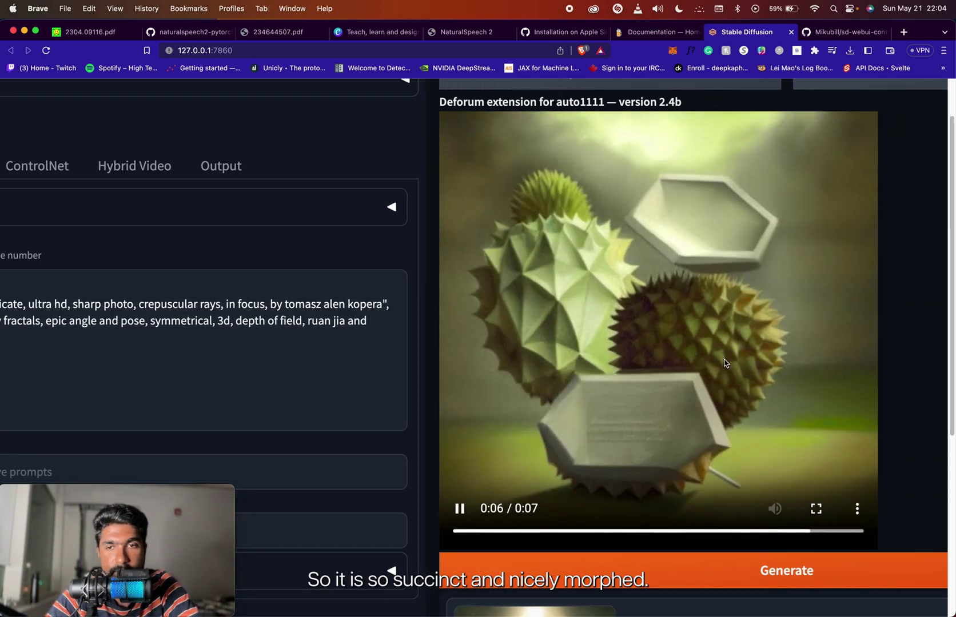
scroll(724, 364, "down", 5)
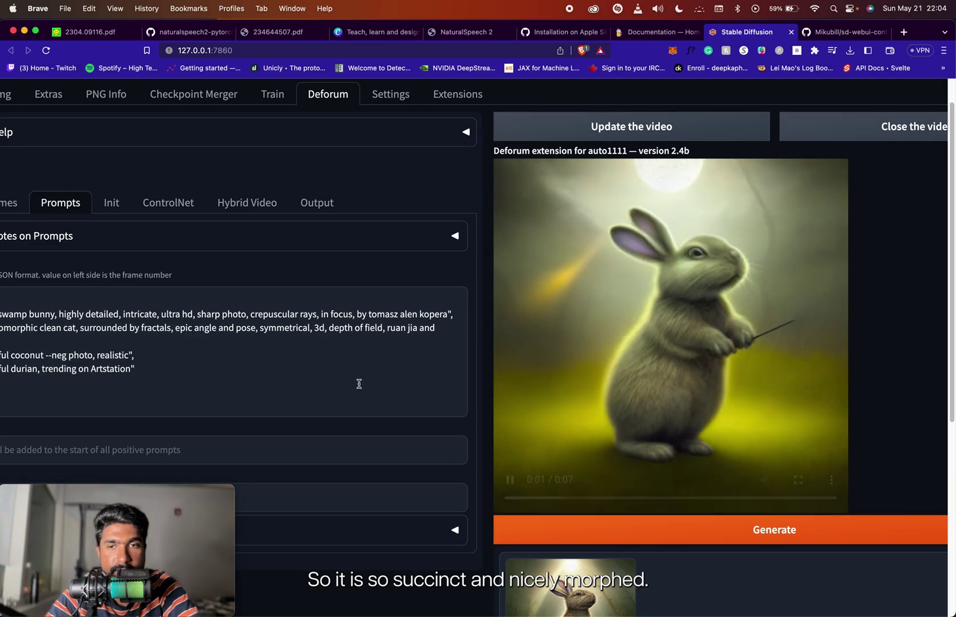
scroll(359, 384, "up", 3)
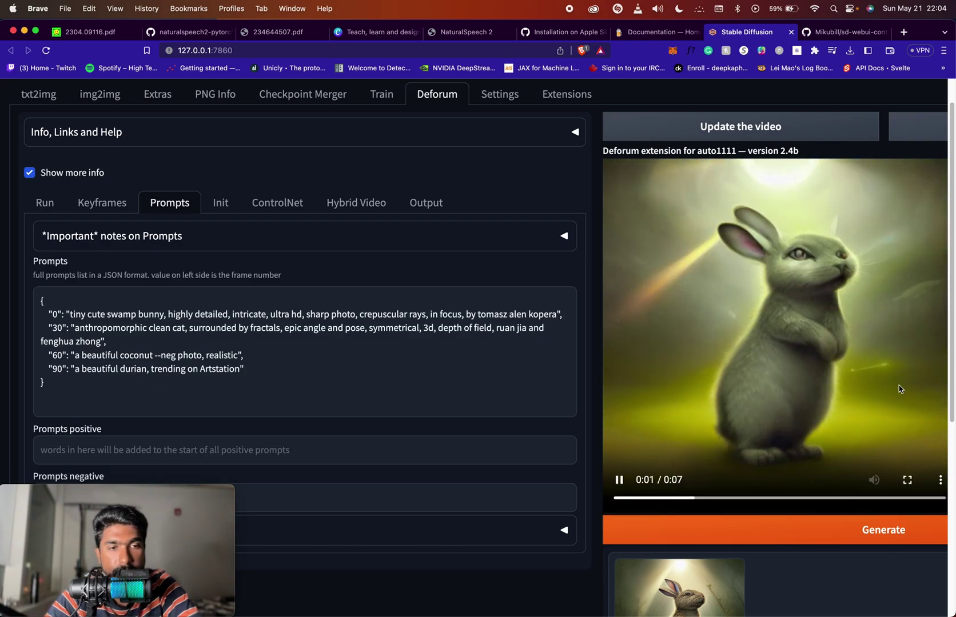
scroll(912, 358, "right", 5)
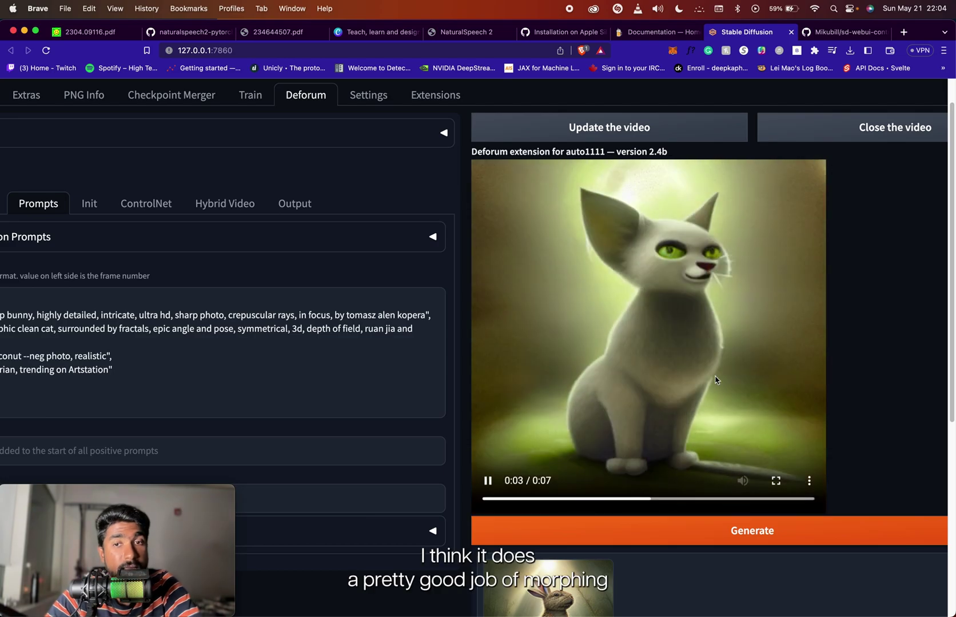
scroll(715, 378, "left", 1)
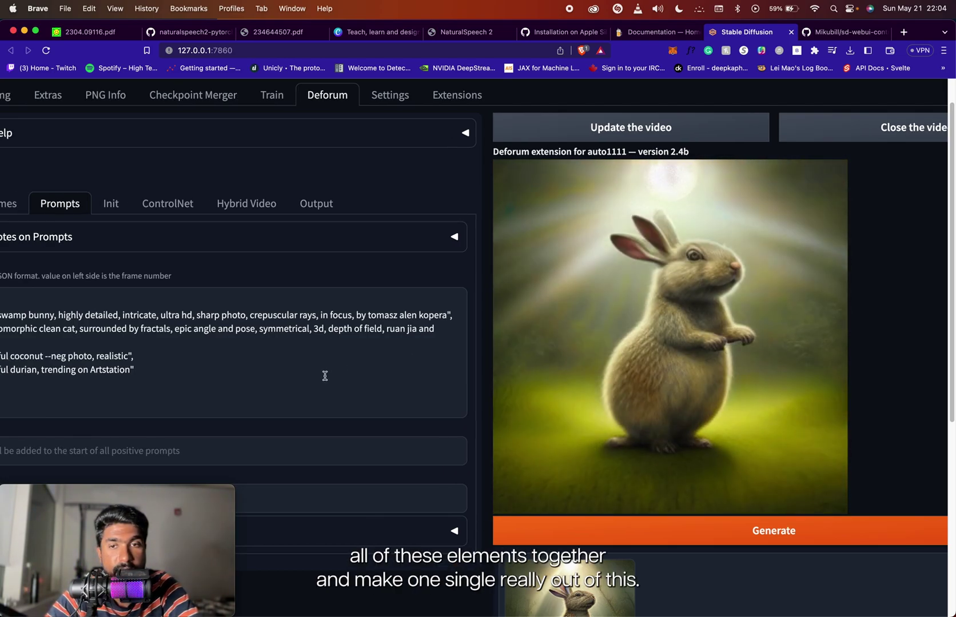
scroll(601, 411, "down", 5)
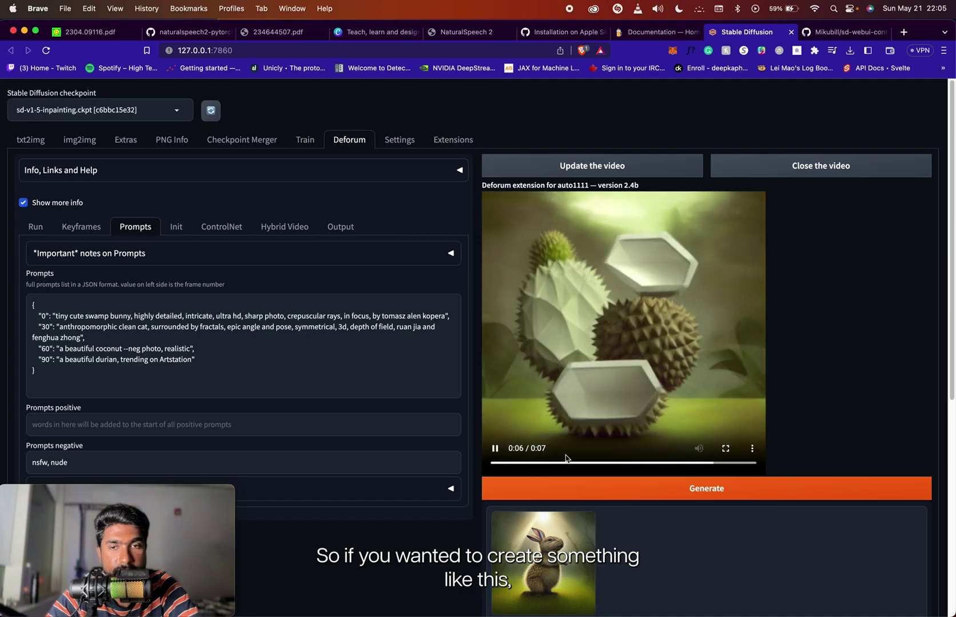
left_click(495, 450)
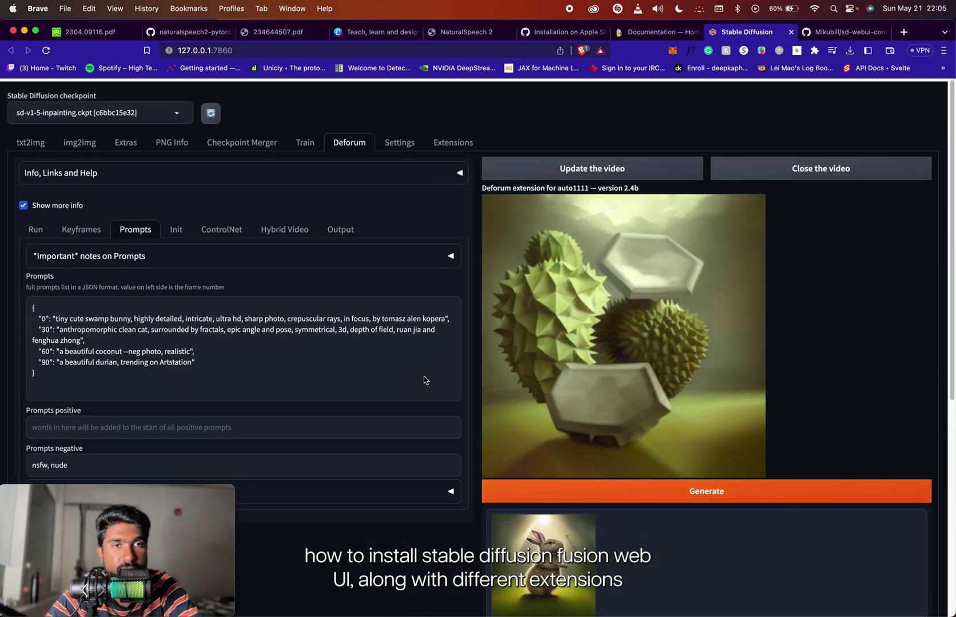
mouse_move(578, 385)
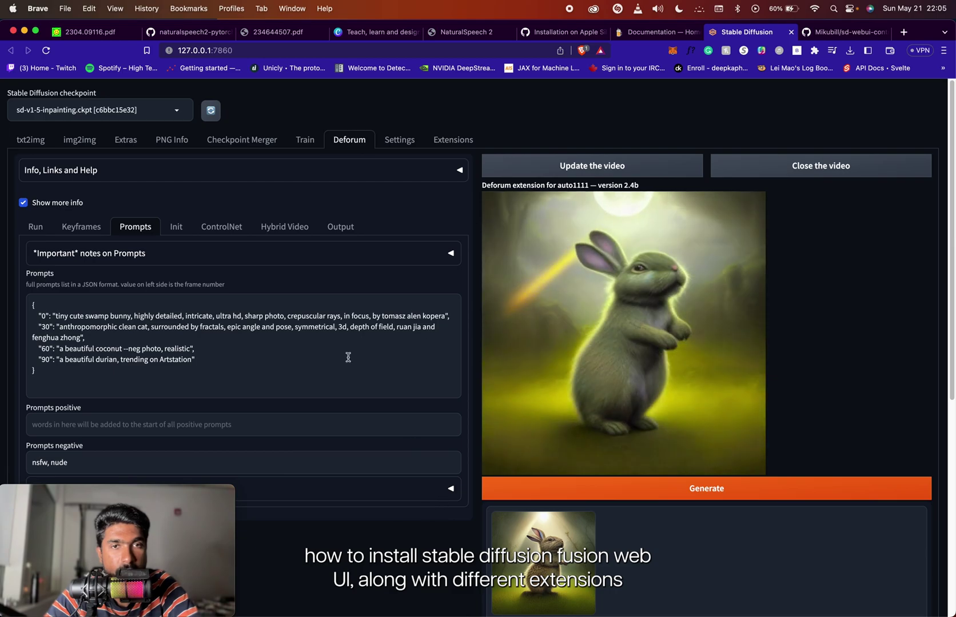
- Look at Deforum's ControlNet and Init settings and return to the prompts
left_click(230, 225)
left_click(174, 227)
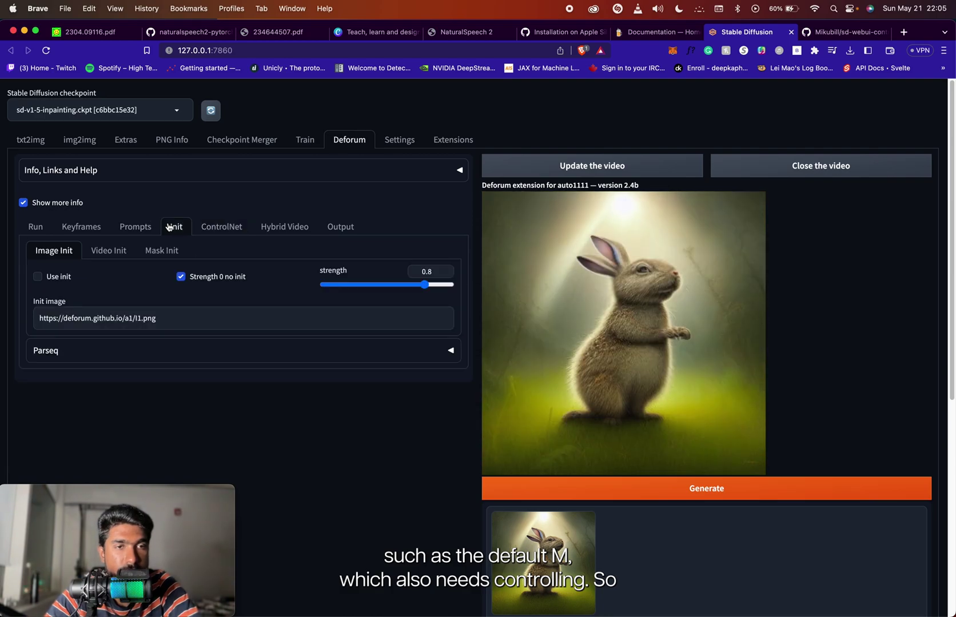
left_click(129, 228)
- Review the frame-numbered prompts again and compare them with the generated video
scroll(191, 479, "down", 2)
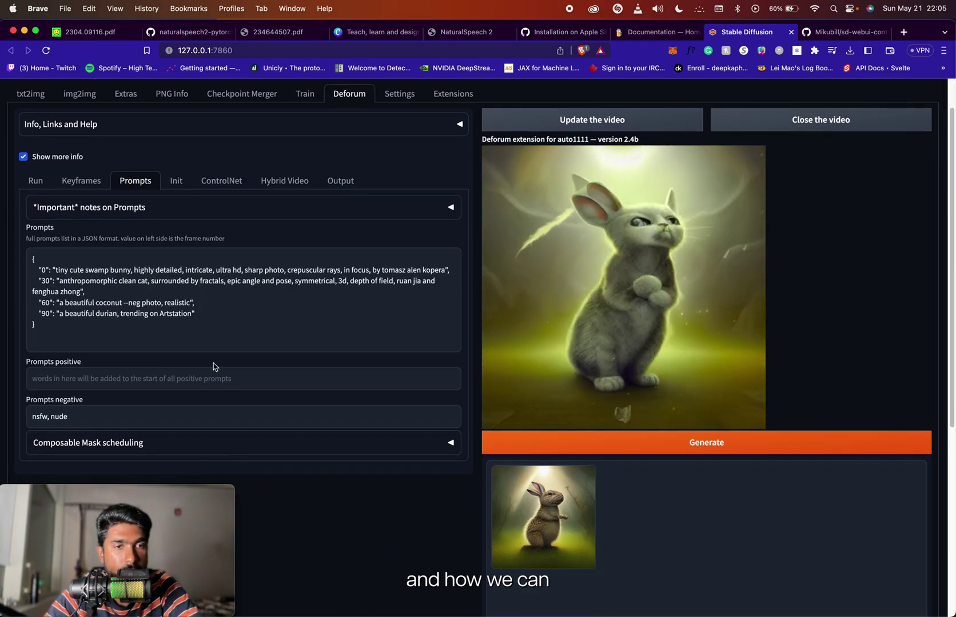
scroll(301, 304, "up", 5)
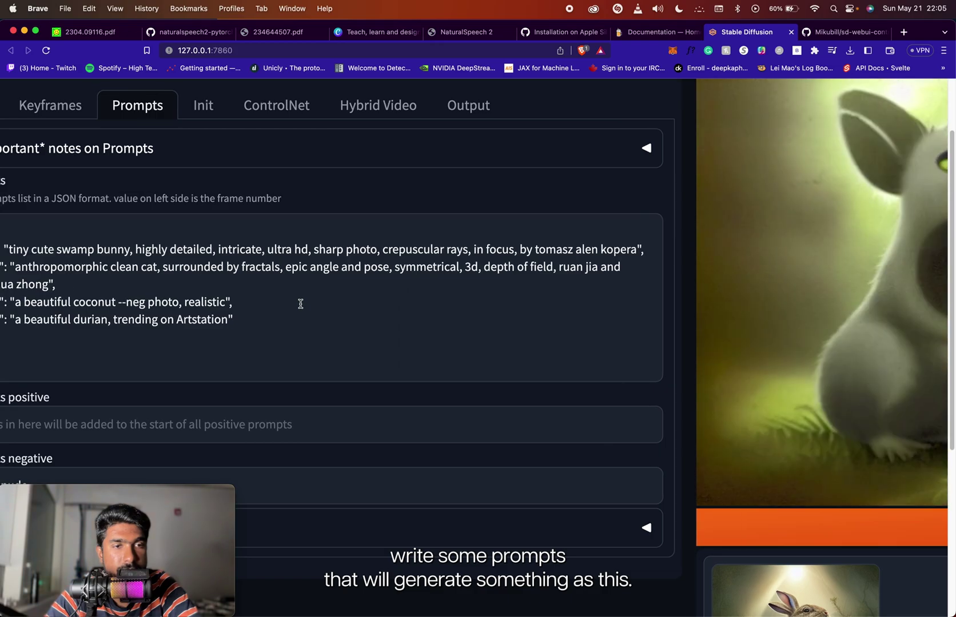
scroll(301, 303, "right", 5)
scroll(301, 303, "down", 5)
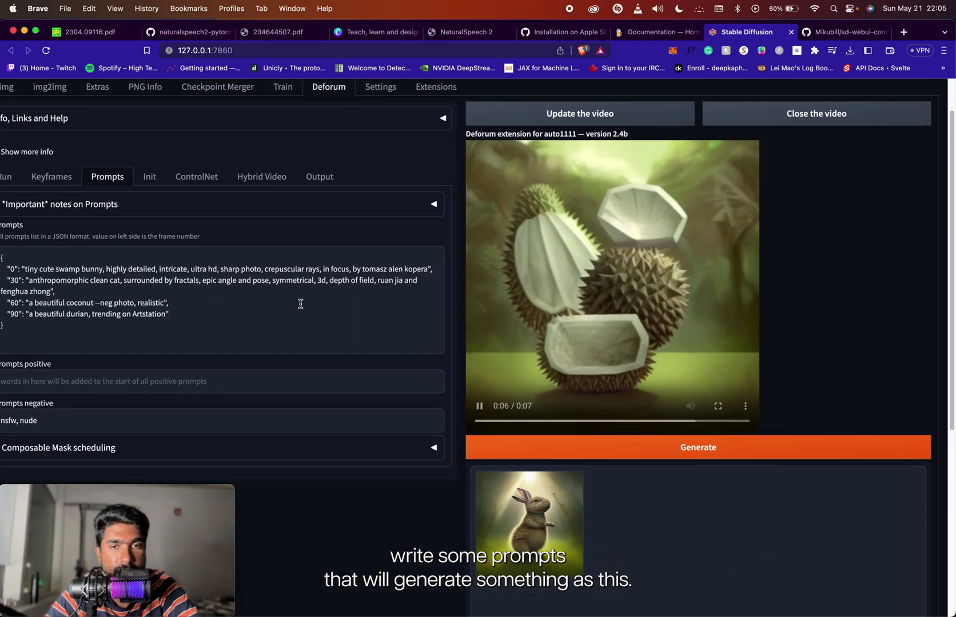
scroll(514, 382, "up", 2)
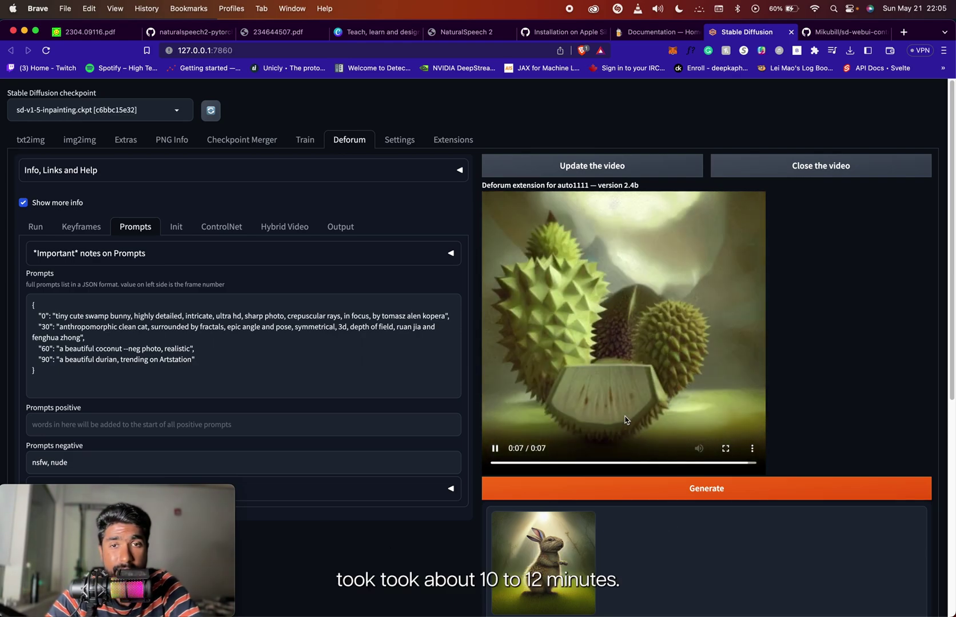
scroll(418, 409, "down", 10)
scroll(417, 409, "up", 10)
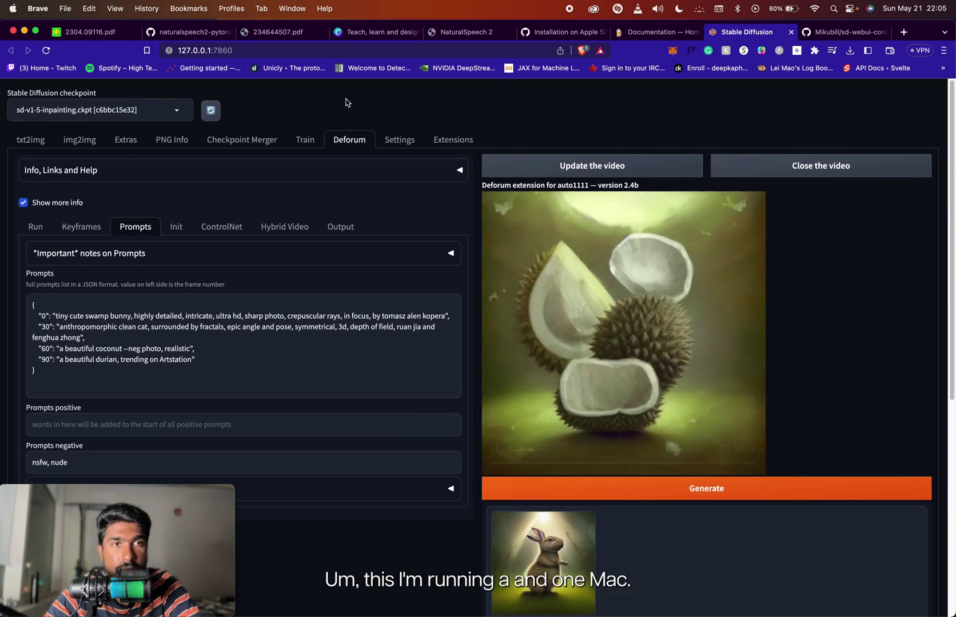
- Check the computer's chip and memory in About This Mac and close the information window
left_click(14, 9)
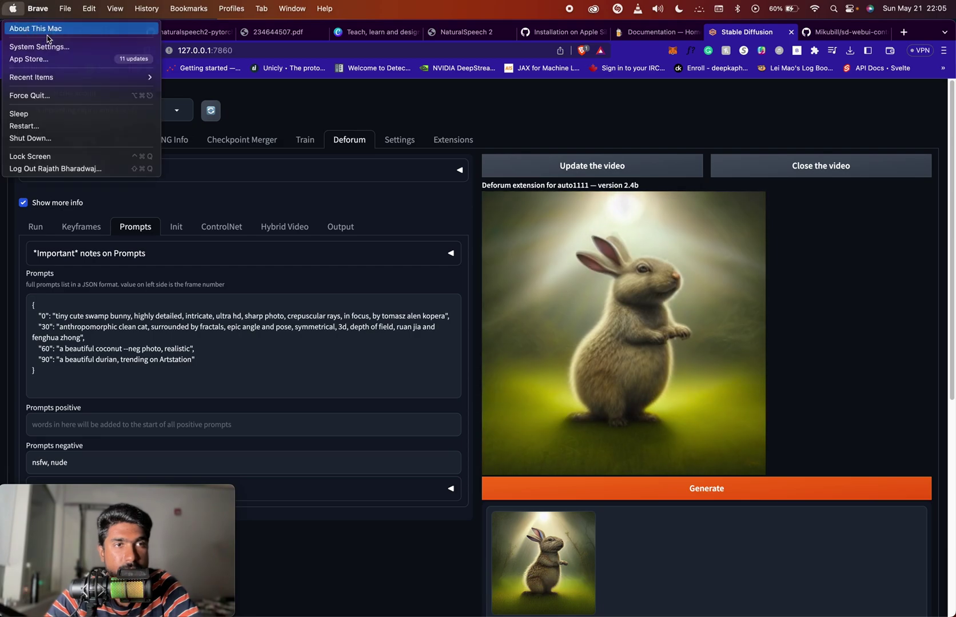
left_click(40, 24)
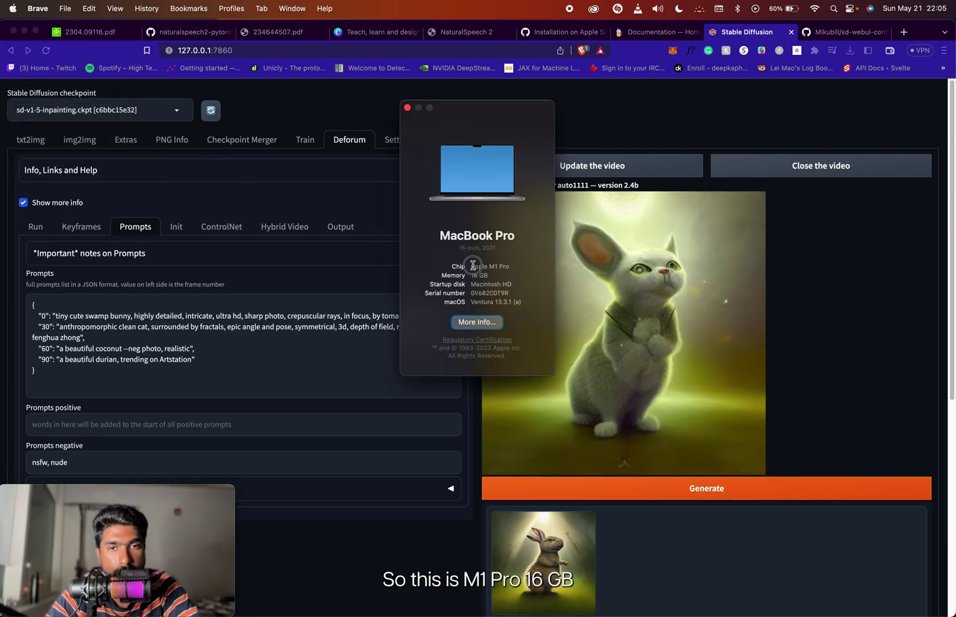
left_click_drag(470, 266, 508, 284)
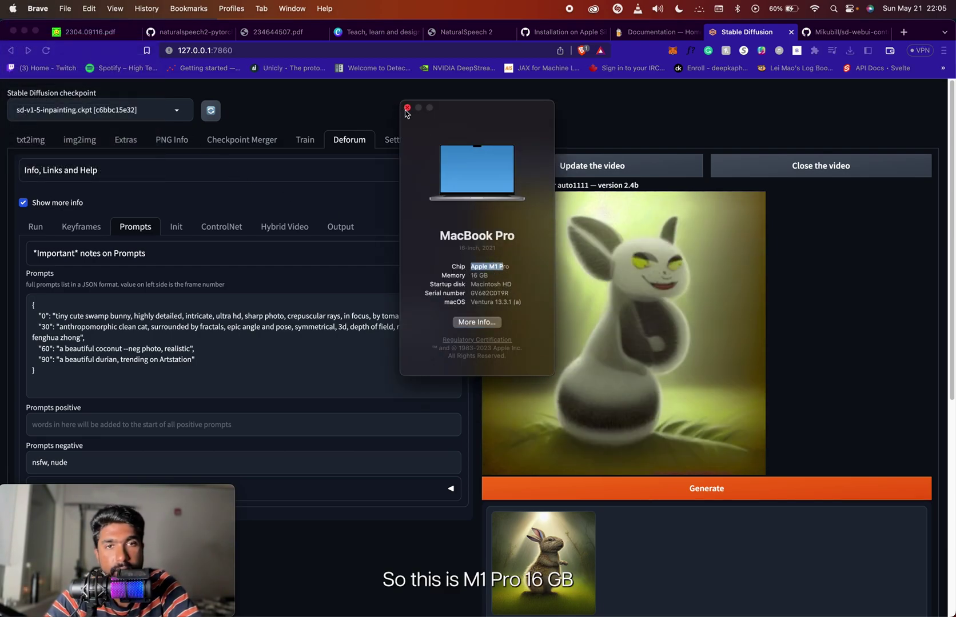
left_click(520, 401)
scroll(521, 402, "down", 3)
scroll(520, 401, "up", 3)
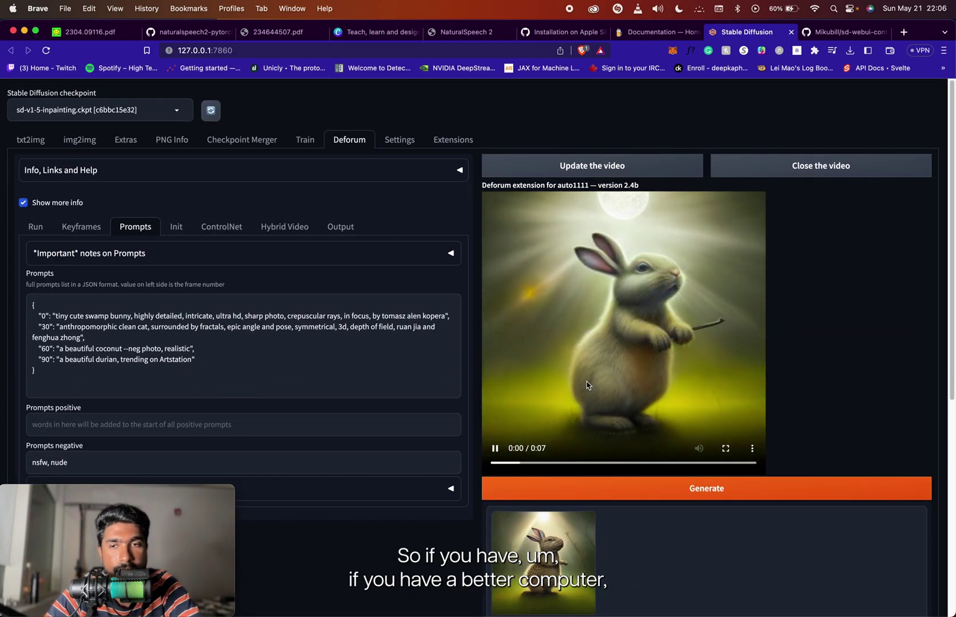
scroll(852, 276, "down", 13)
scroll(852, 277, "up", 13)
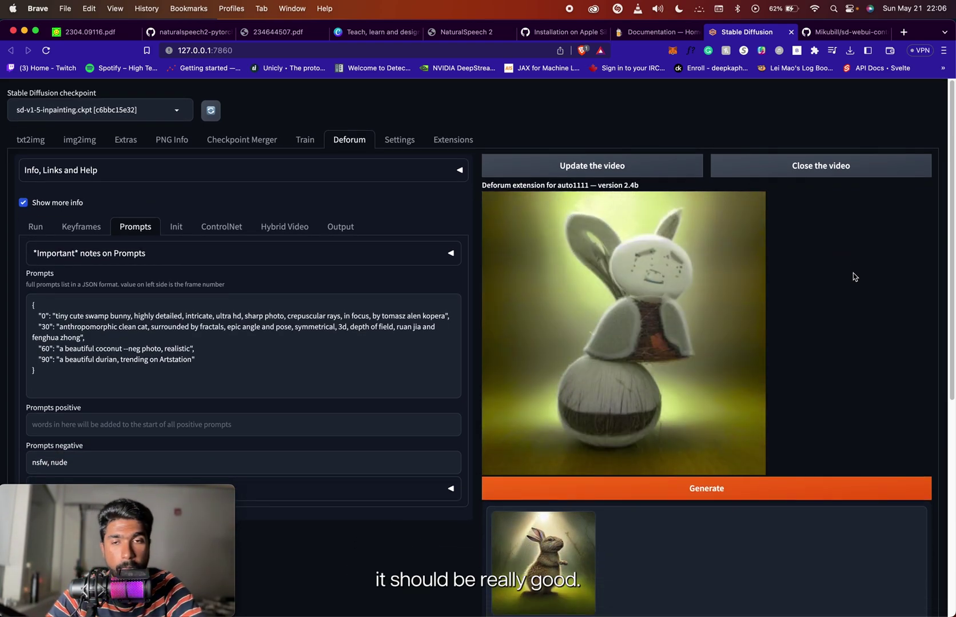
scroll(646, 352, "down", 2)
scroll(704, 354, "up", 3)
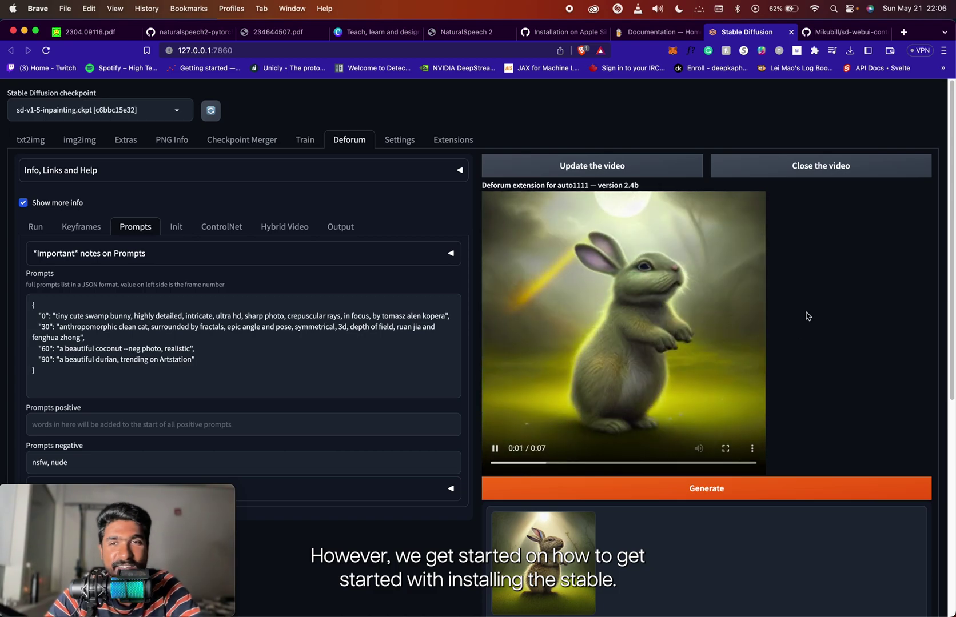
scroll(806, 315, "down", 12)
scroll(806, 316, "up", 12)
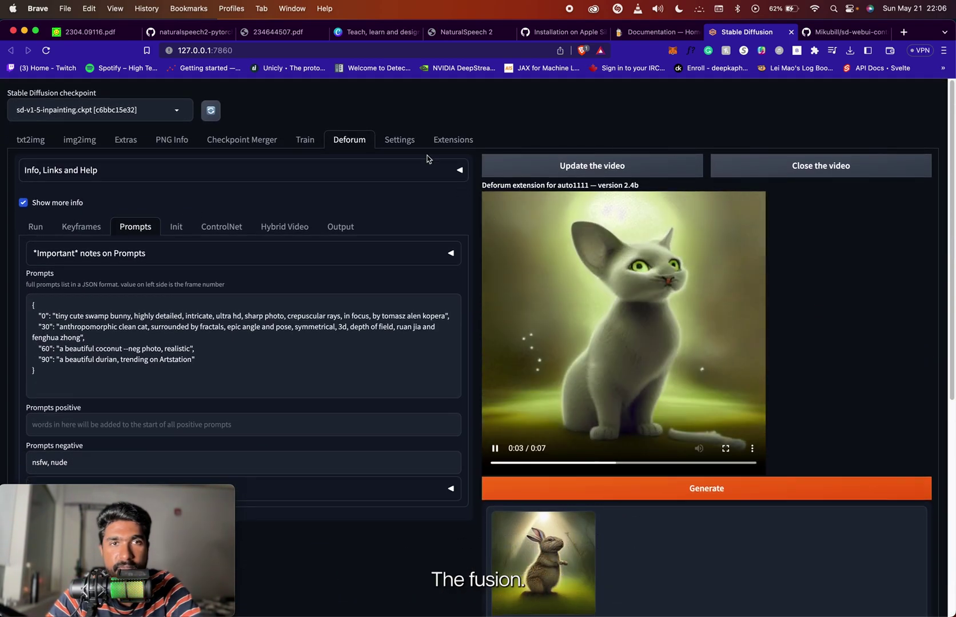
- Switch to the stable-diffusion-webui wiki page on Apple Silicon installation and look over its automatic installation instructions
left_click(502, 32)
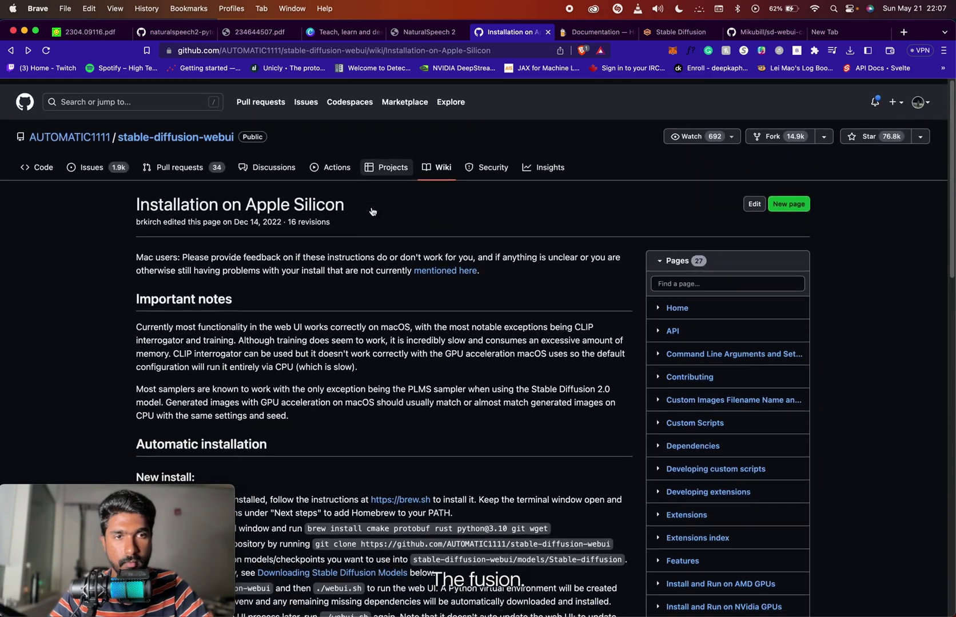
scroll(538, 287, "down", 4)
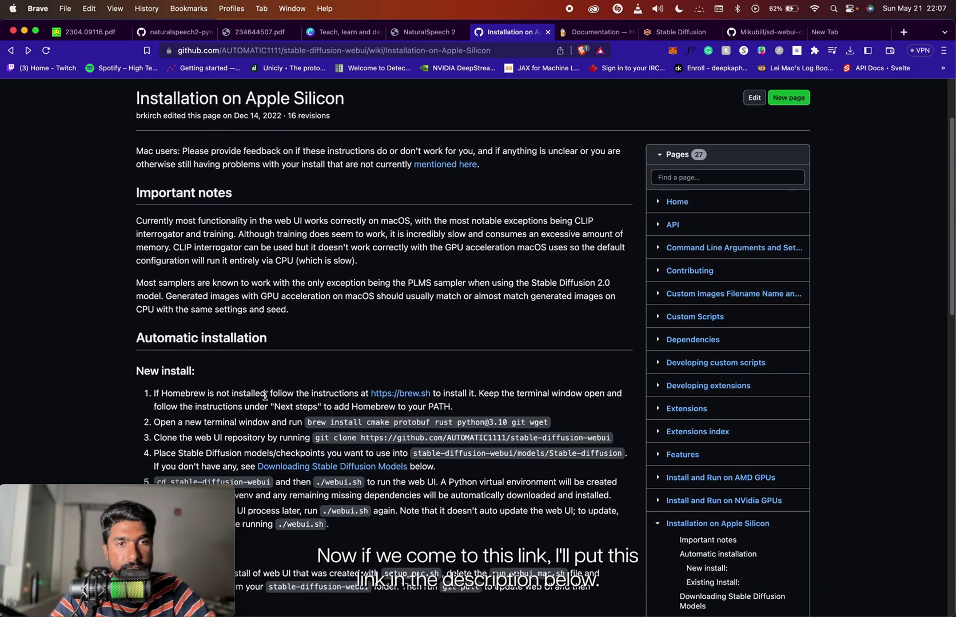
scroll(284, 391, "up", 4)
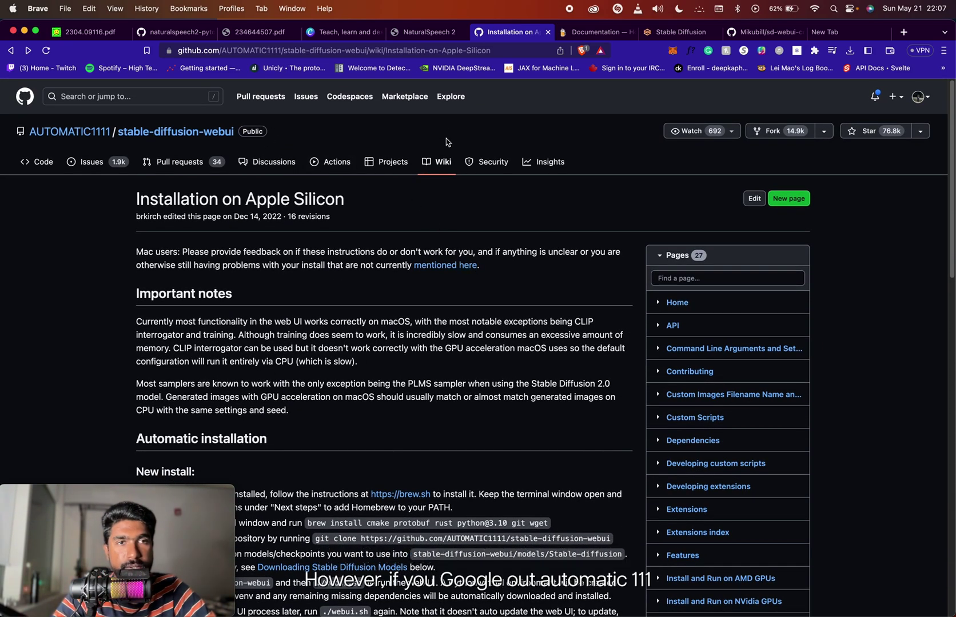
- Search the web for automatic1111 in a new tab and open the Stable Diffusion web UI repository on GitHub
key("super+t")
type("automatic1111")
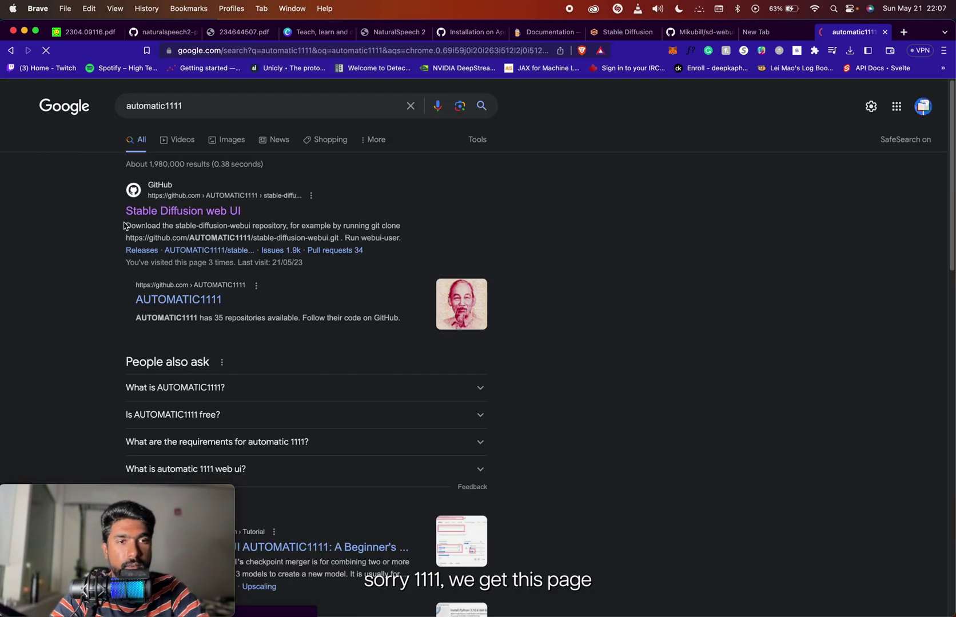
left_click(230, 213)
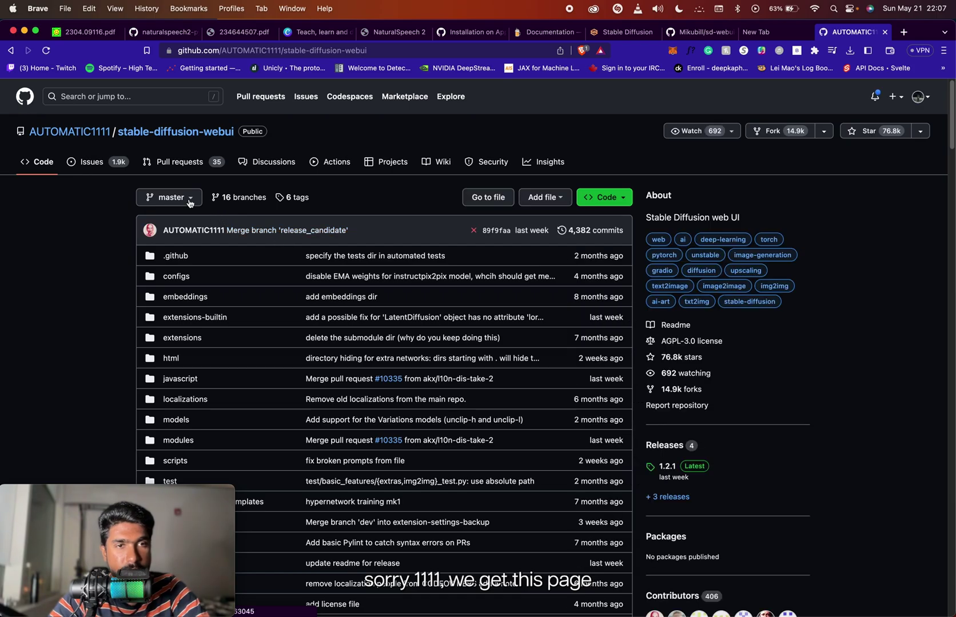
- Find the Installation on Apple Silicon section in the repository's README
scroll(246, 280, "down", 10)
scroll(246, 281, "down", 20)
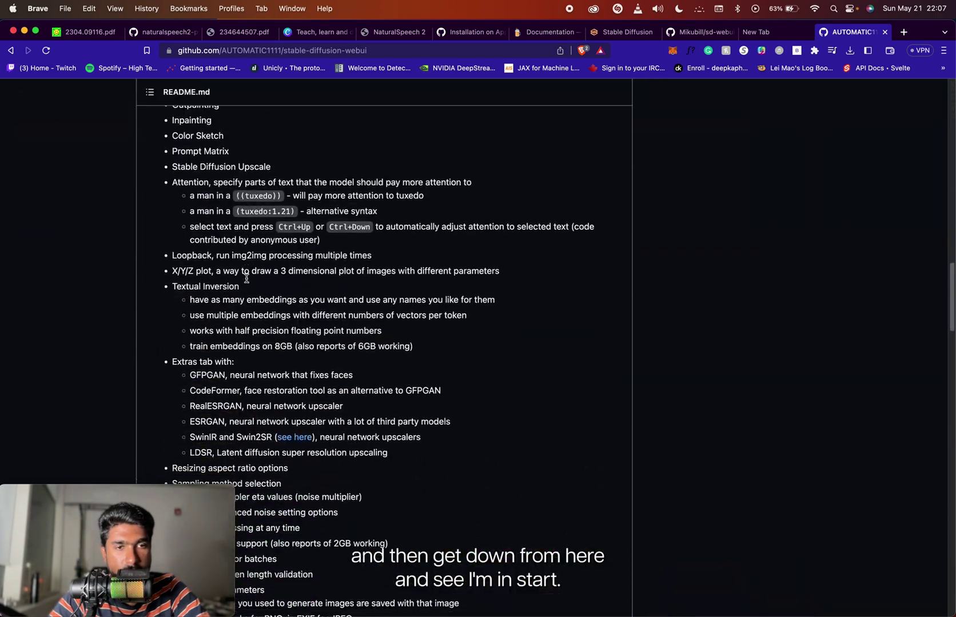
scroll(247, 281, "down", 6)
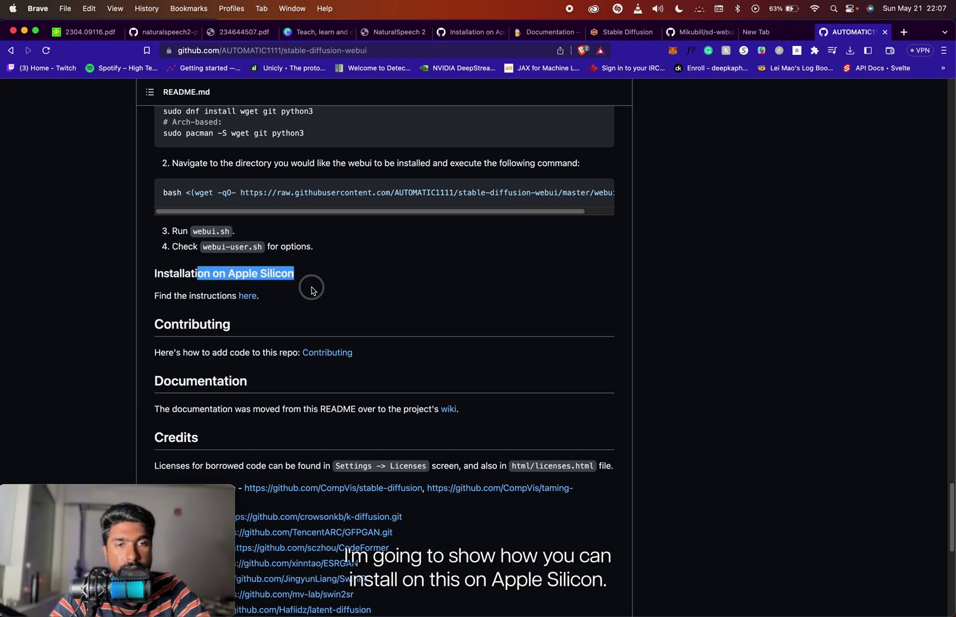
- Open the instructions linked under Installation on Apple Silicon in the README and look over the new install steps
scroll(285, 294, "up", 4)
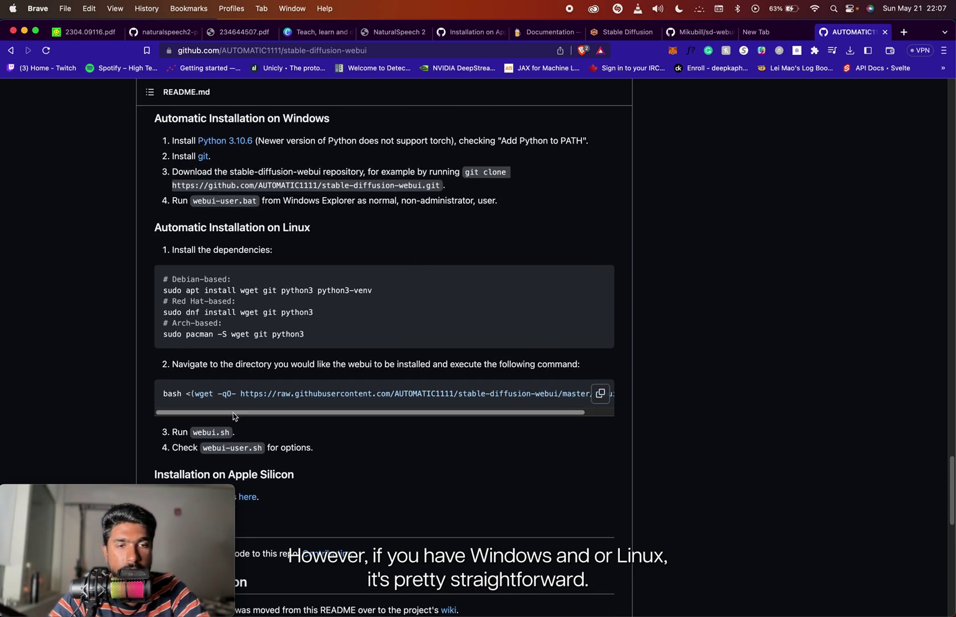
scroll(325, 471, "down", 2)
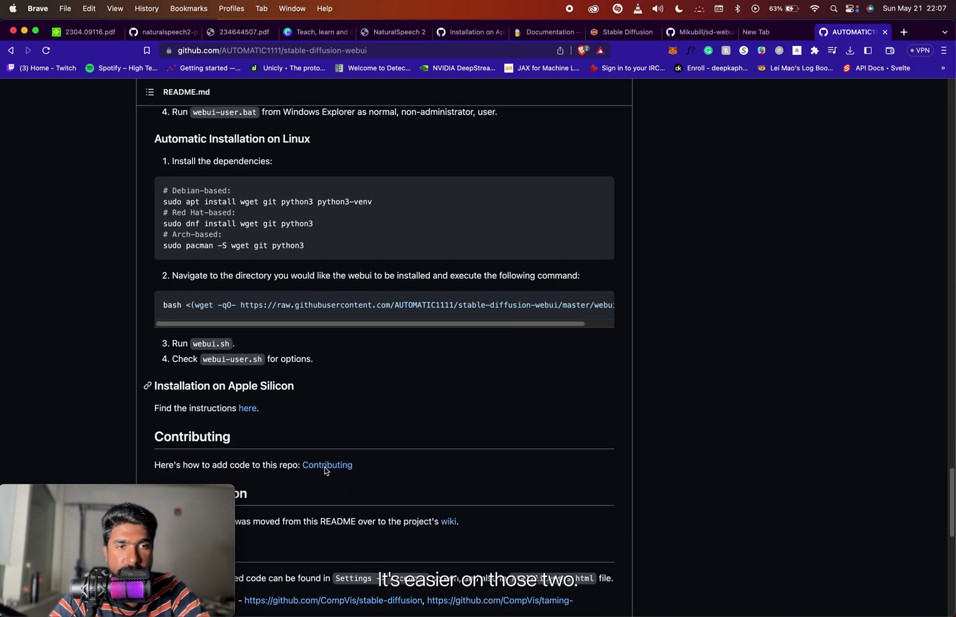
scroll(323, 410, "down", 1)
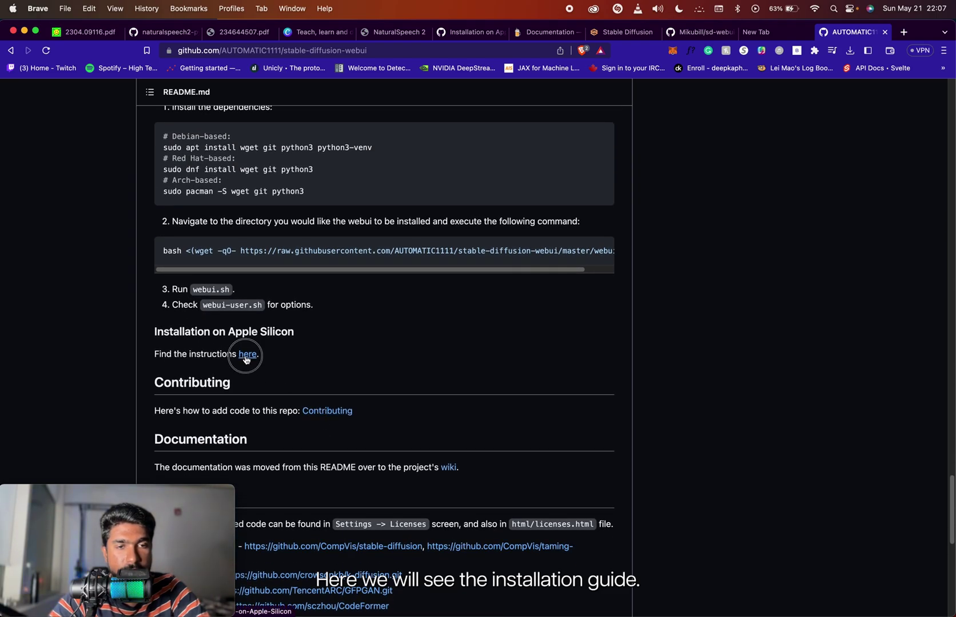
left_click(245, 359)
scroll(351, 363, "down", 5)
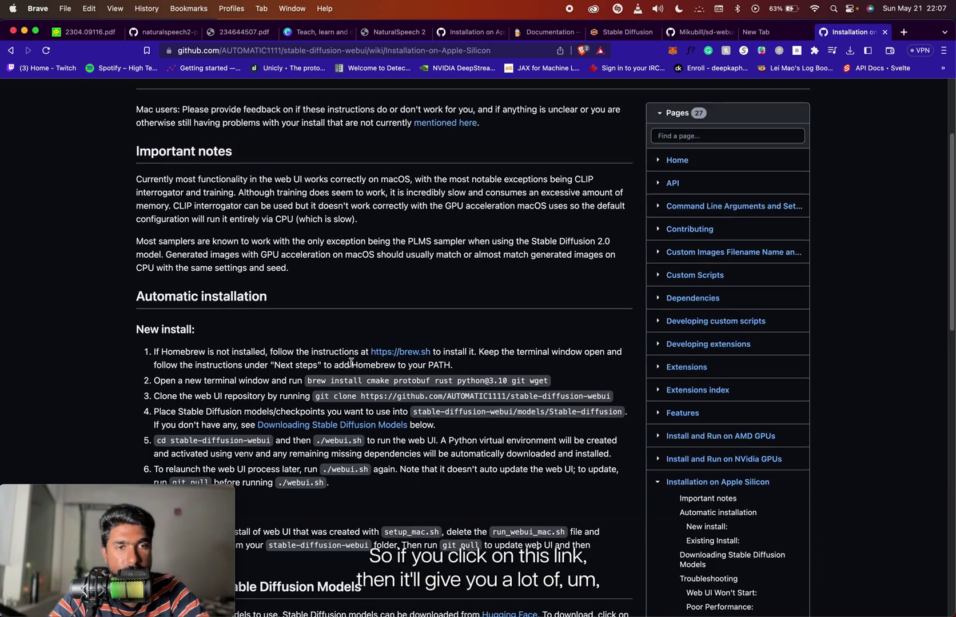
scroll(351, 365, "up", 5)
scroll(351, 363, "down", 6)
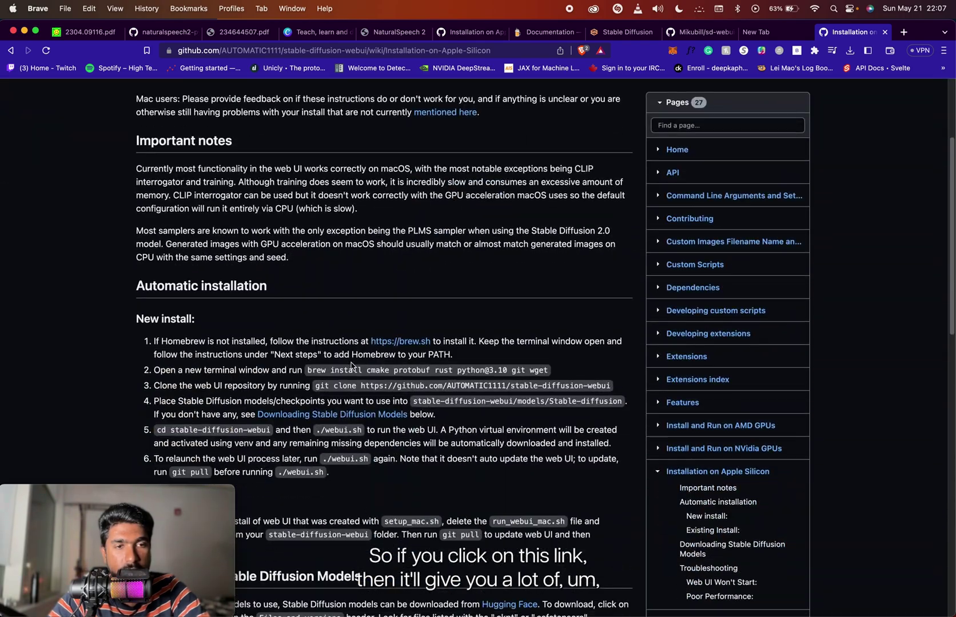
scroll(351, 361, "up", 2)
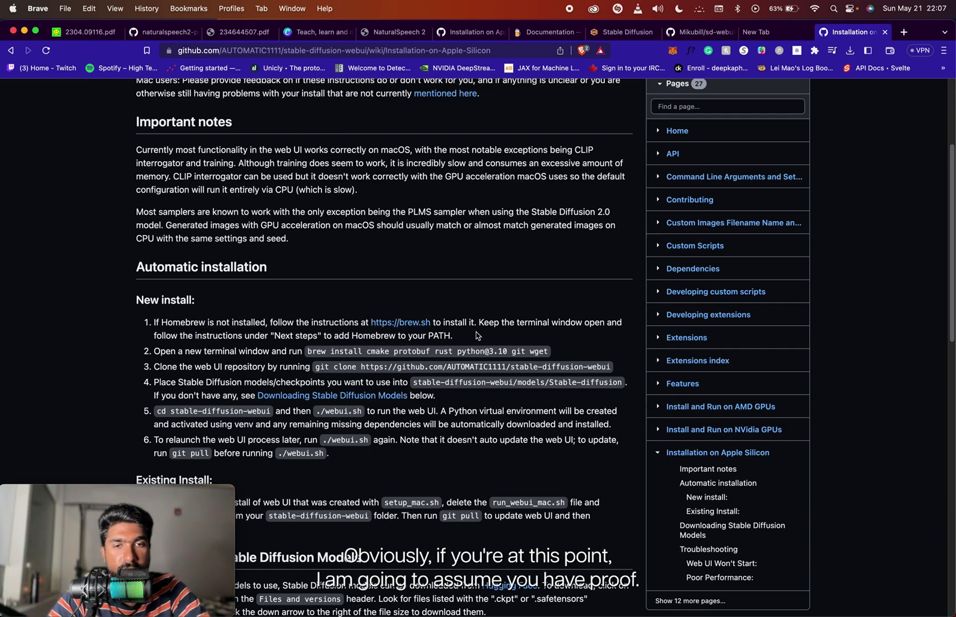
- Open the Homebrew site linked in the install steps in a new tab, copy its install command and close the tab
left_click(416, 324, "super")
left_click(880, 32)
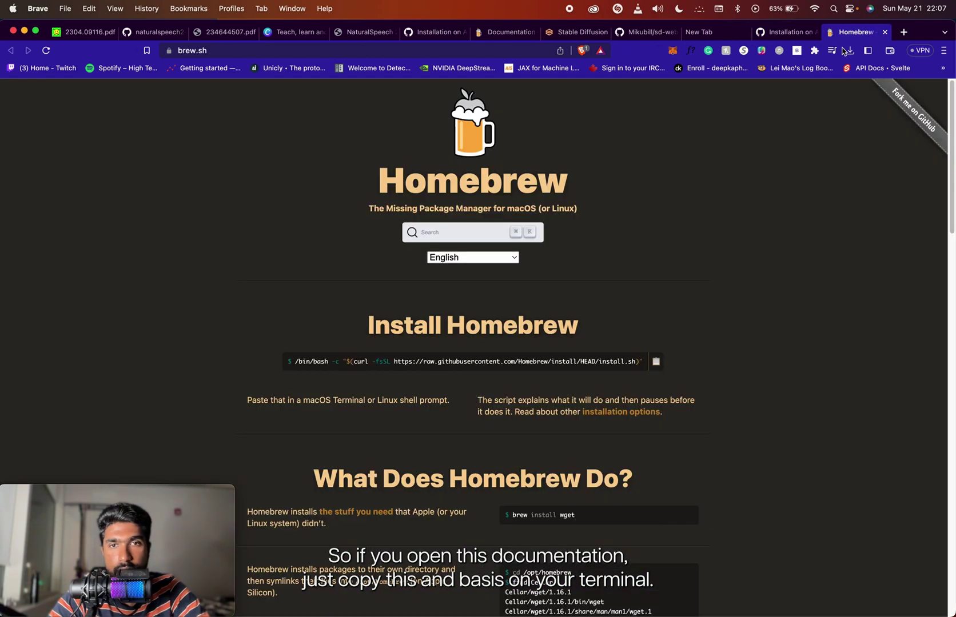
scroll(514, 312, "down", 2)
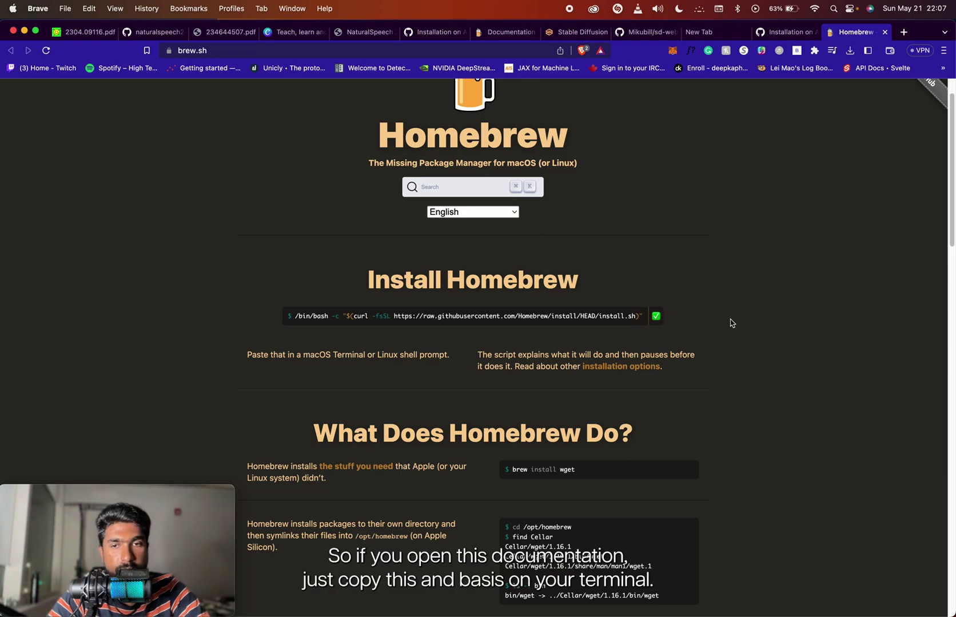
left_click(886, 32)
- Switch to the Warp terminal and paste the Homebrew install script command at the prompt
scroll(371, 405, "down", 3)
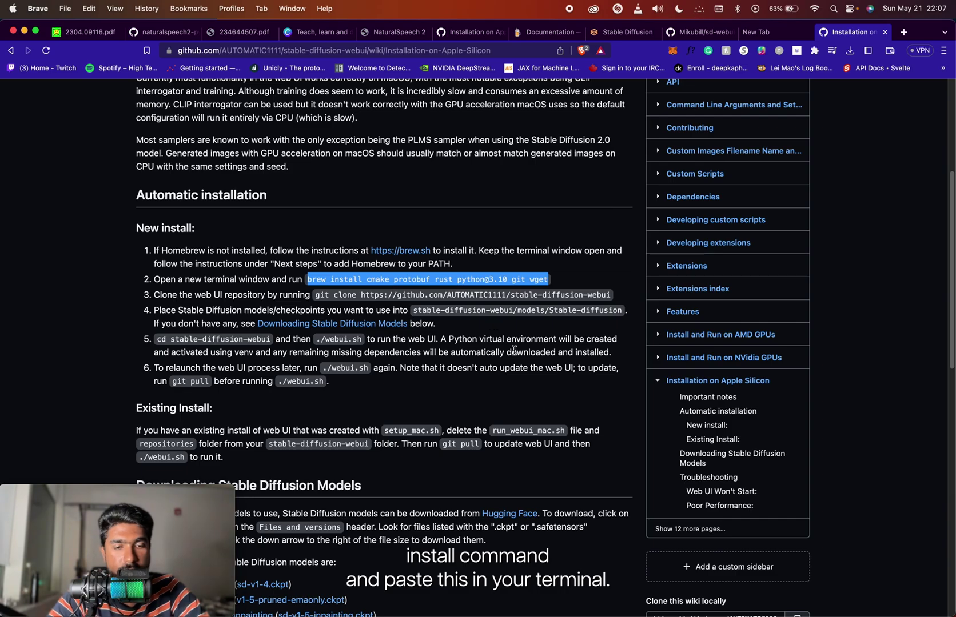
key("super+space")
type("wa")
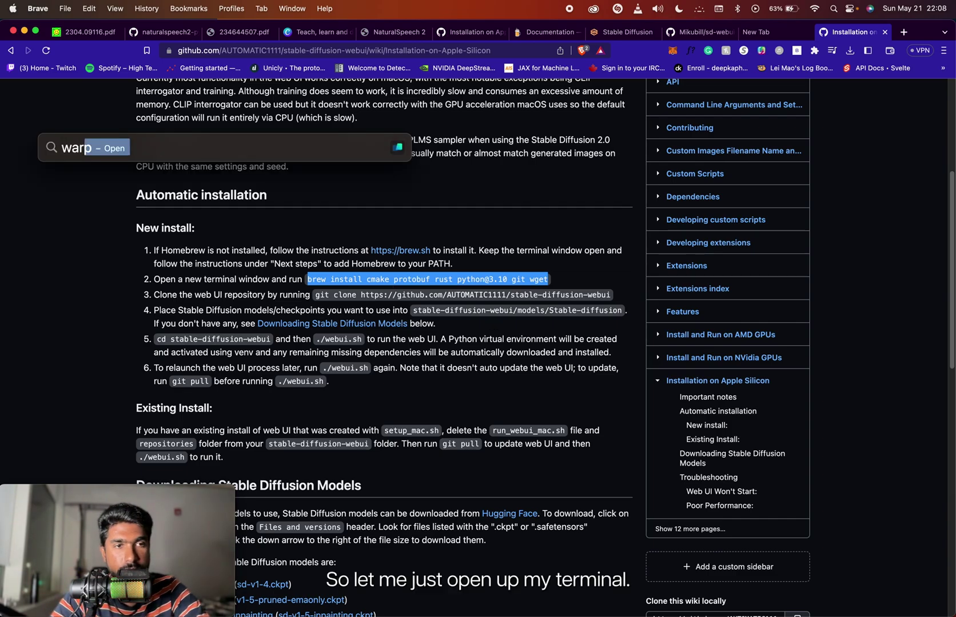
type("r")
key("Return")
left_click(314, 137)
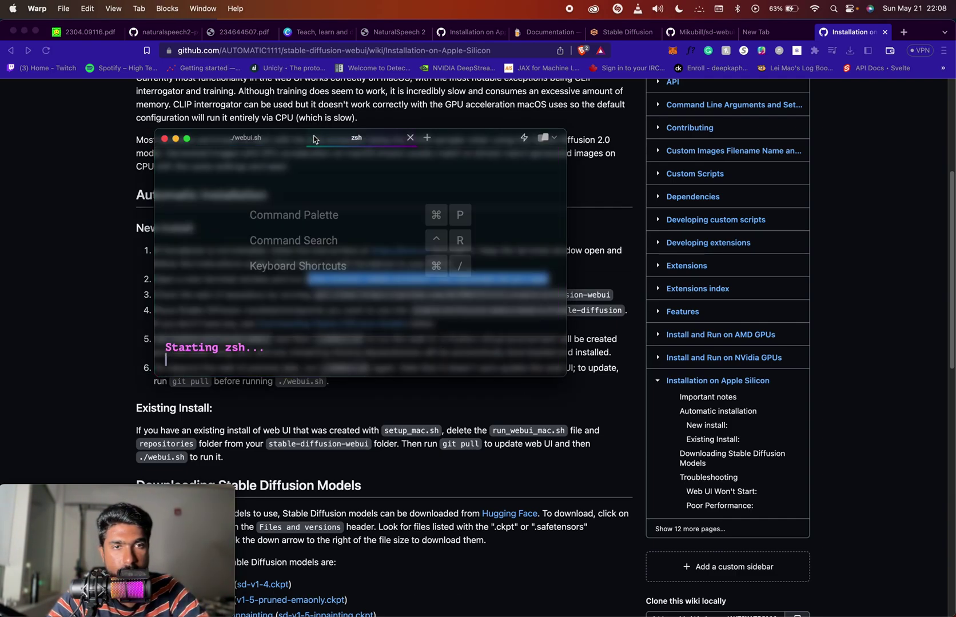
type("/bin/bash -c \"$(curl -fsSL https://raw.githubusercontent.com/Homebrew/install/HEAD/install.sh)\"")
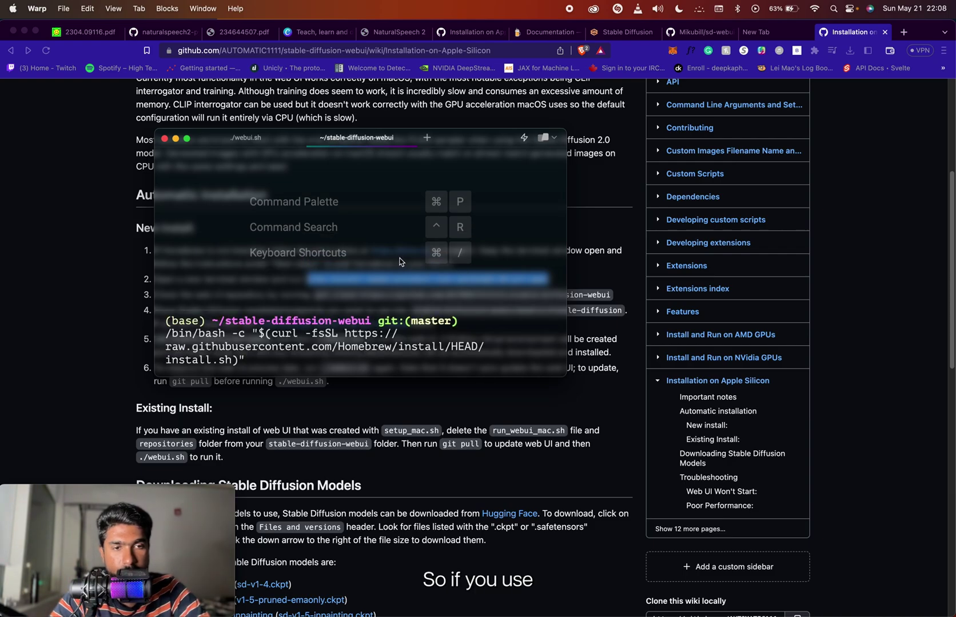
left_click(558, 384)
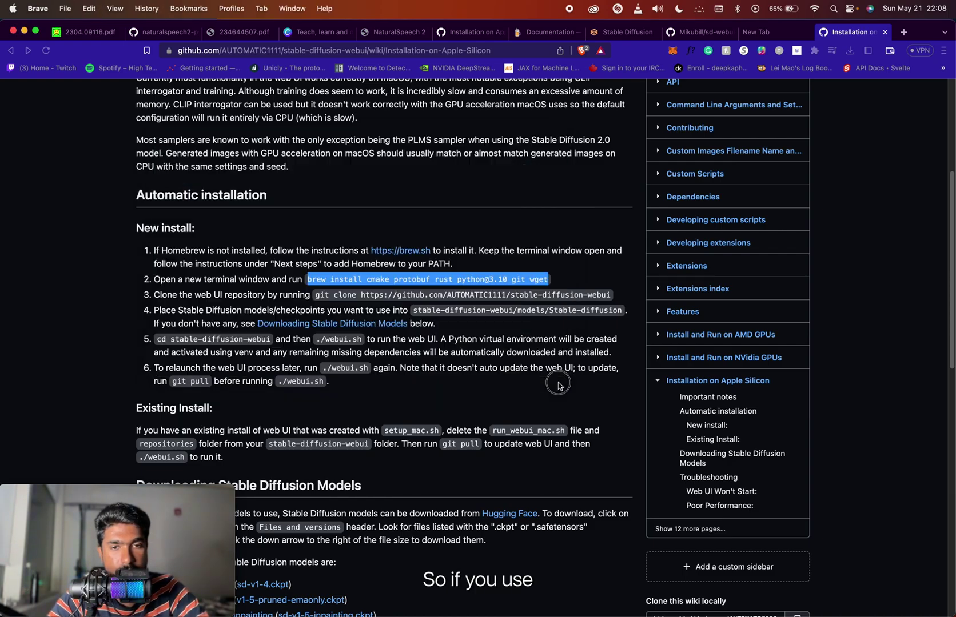
right_click(458, 282)
left_click(474, 305)
key("ctrl+grave")
key("super+v")
key("Return")
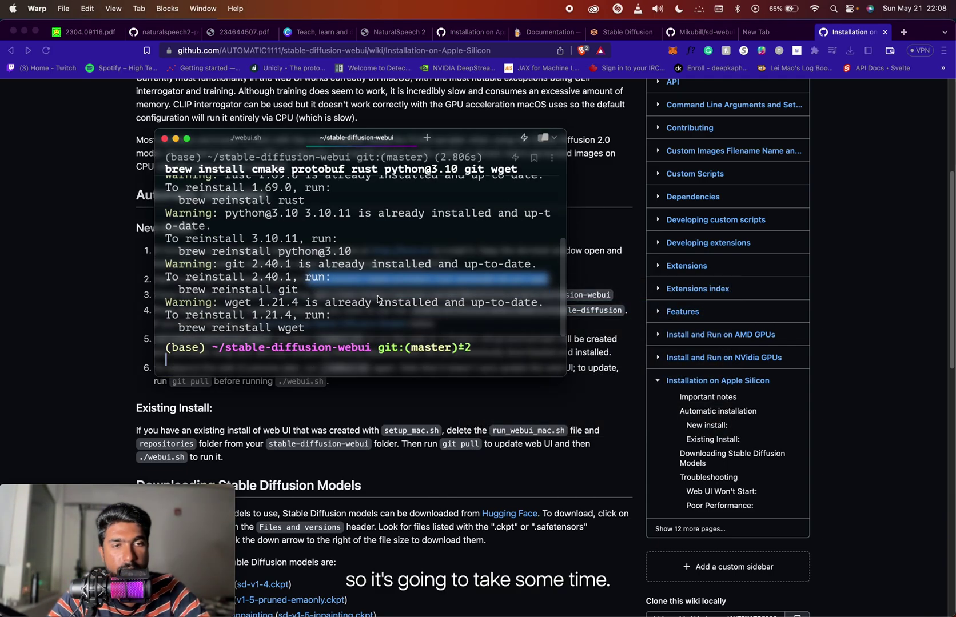
scroll(393, 278, "up", 5)
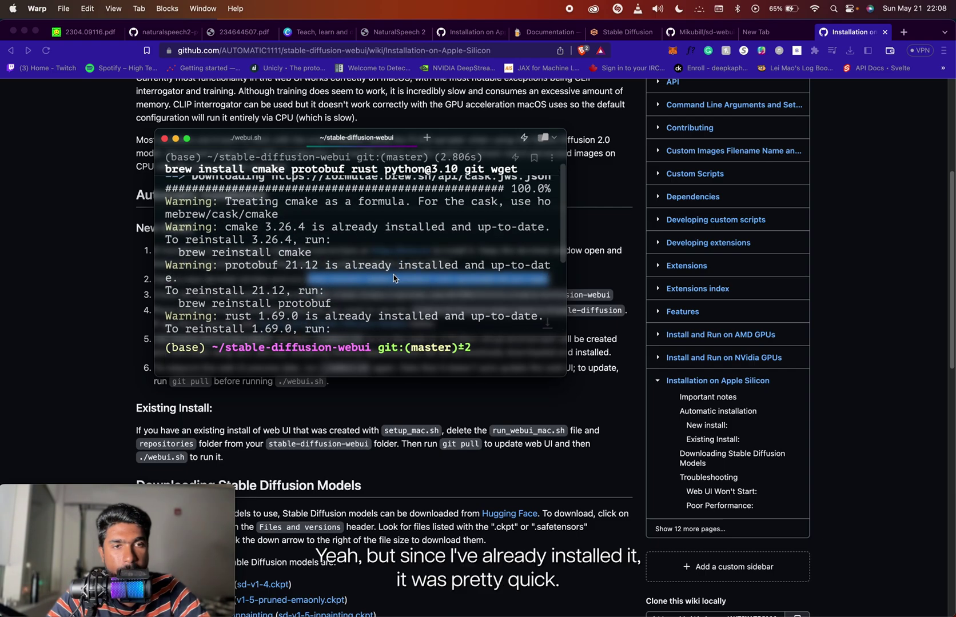
scroll(393, 278, "down", 5)
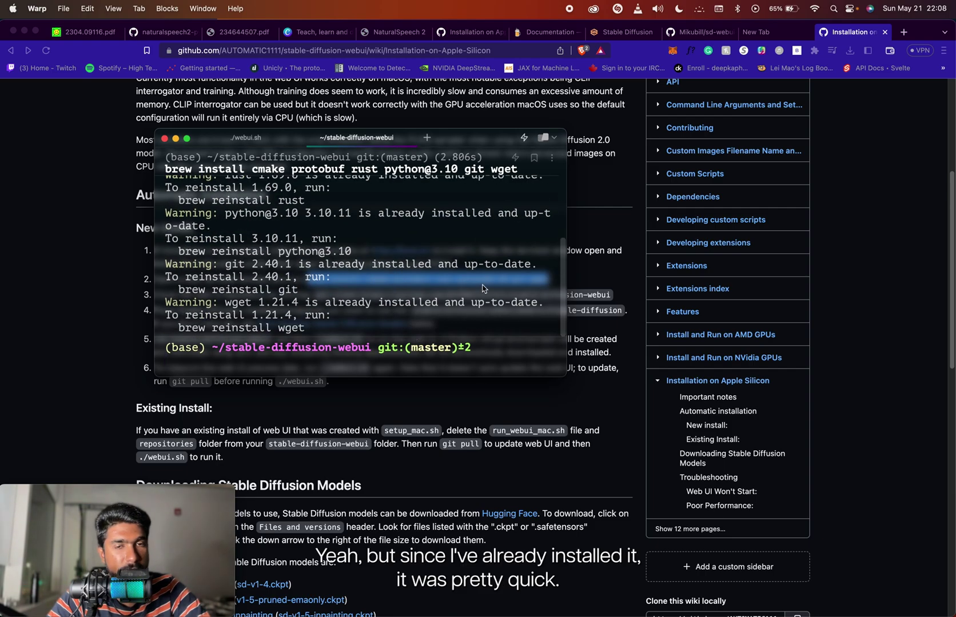
- Return to the wiki page and select the git clone command for the web UI repository
left_click(440, 427)
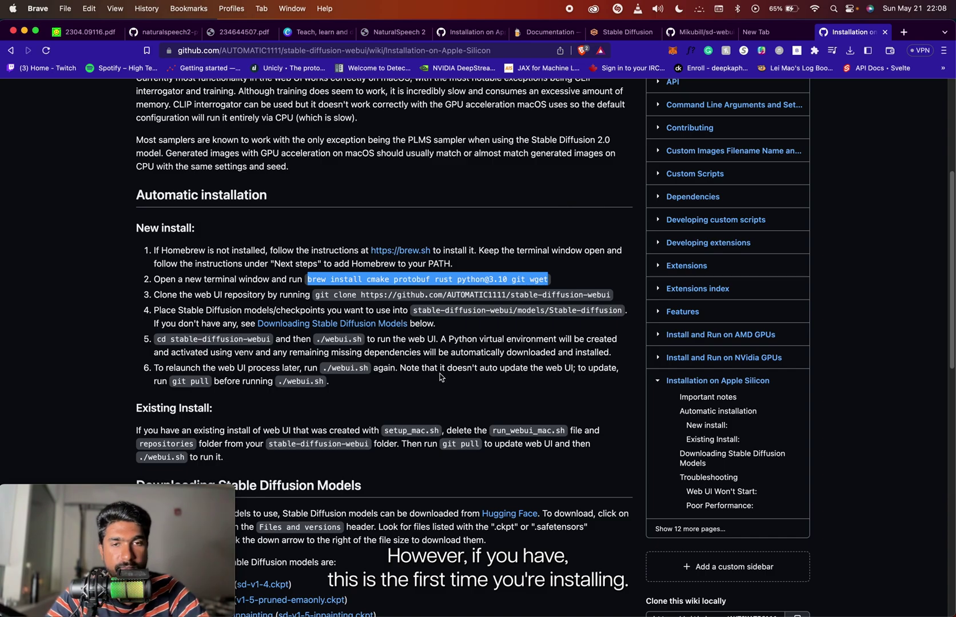
left_click(317, 296)
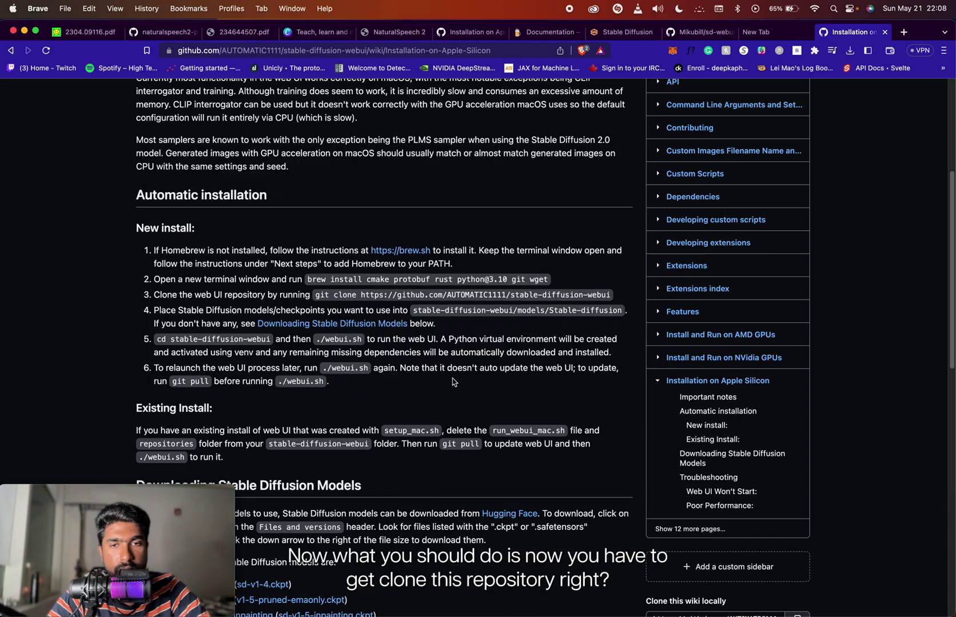
mouse_move(321, 295)
left_mouse_down()
mouse_move(566, 310)
mouse_move(610, 295)
mouse_move(314, 296)
left_mouse_up()
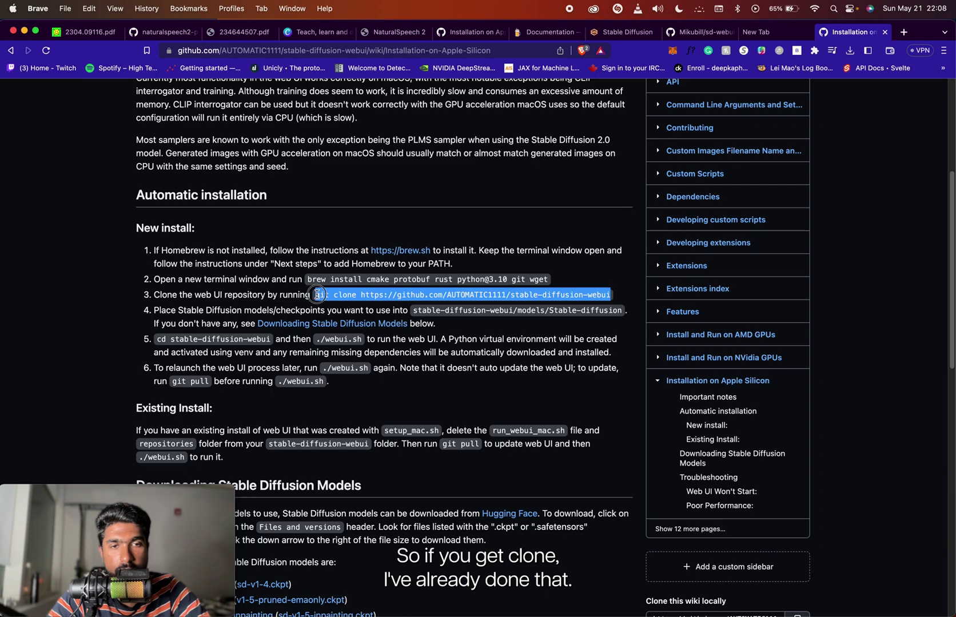
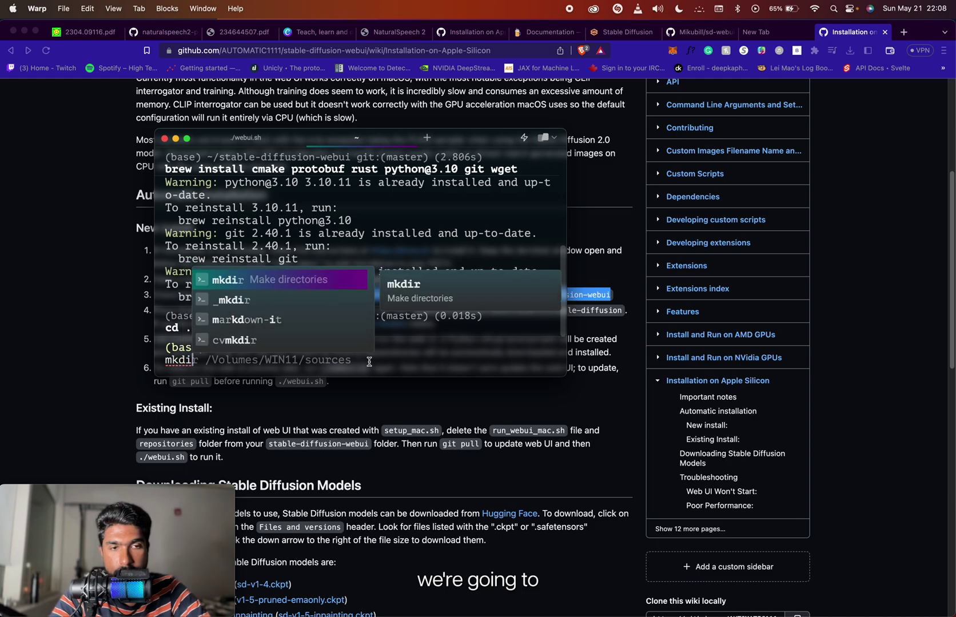
- Create a directory named stable-dif in the home folder from the terminal
type("st")
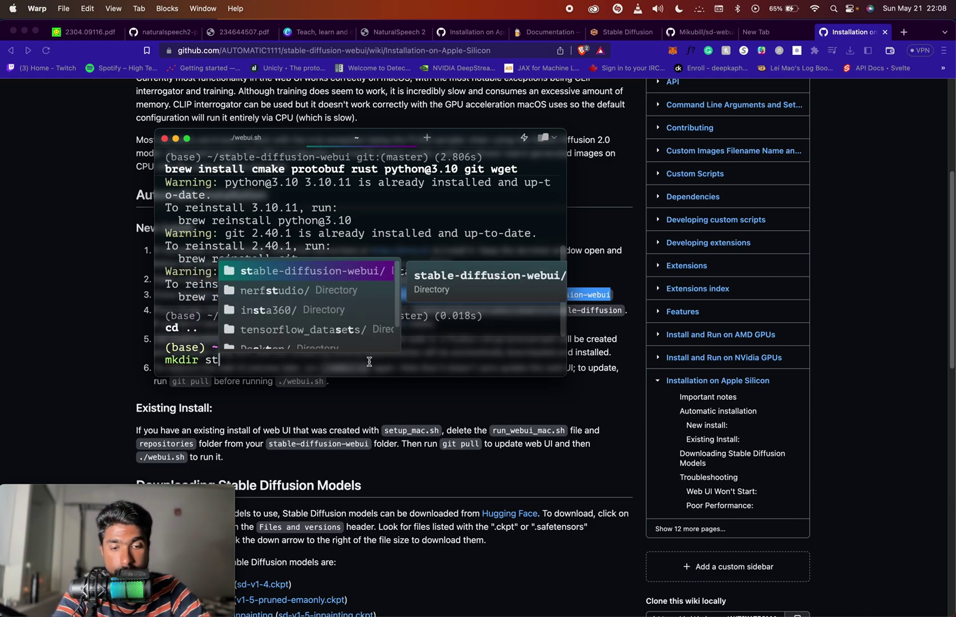
type("able-dif")
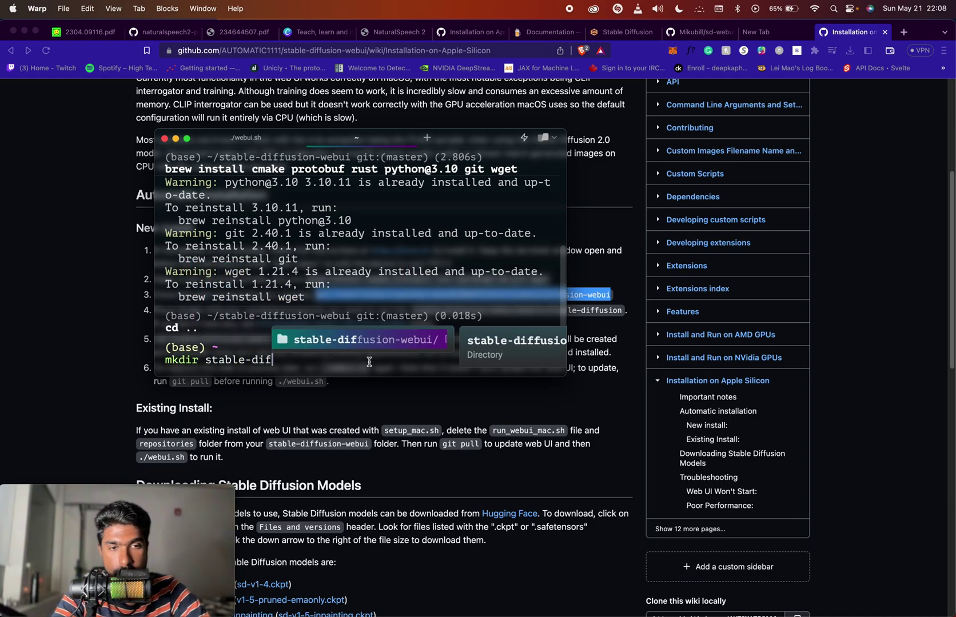
key("Escape")
key("Return")
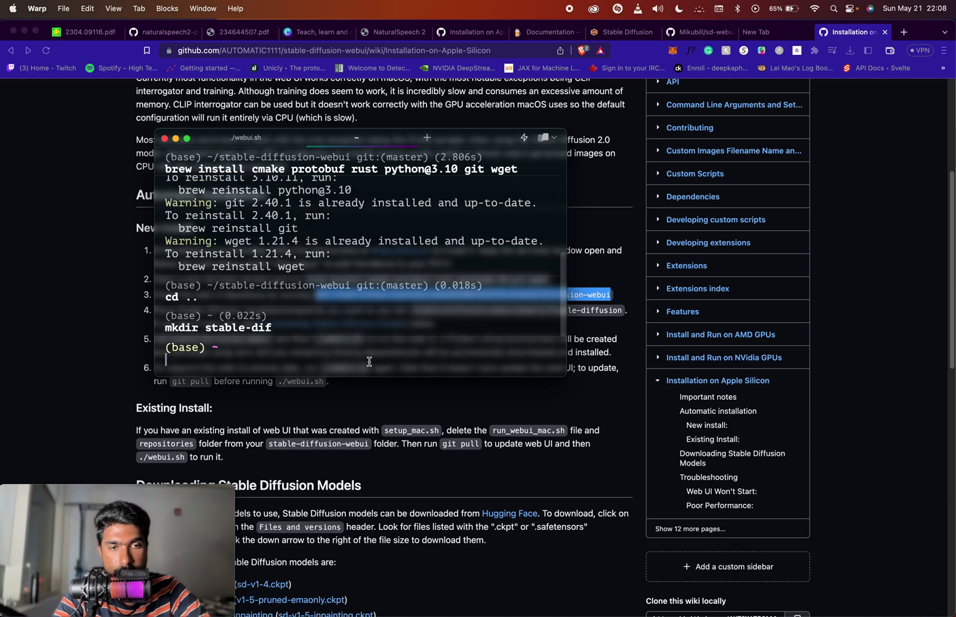
type("cd")
key("Tab")
type("sta")
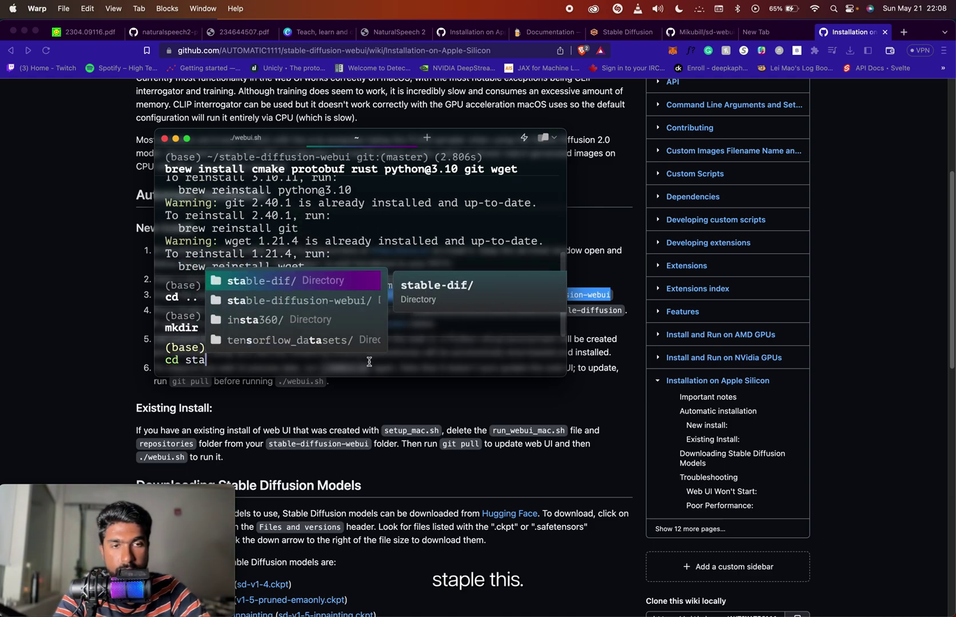
key("Tab")
key("Return")
type("git clone https://github.com/AUTOMATIC1111/stable-diffusion-webui")
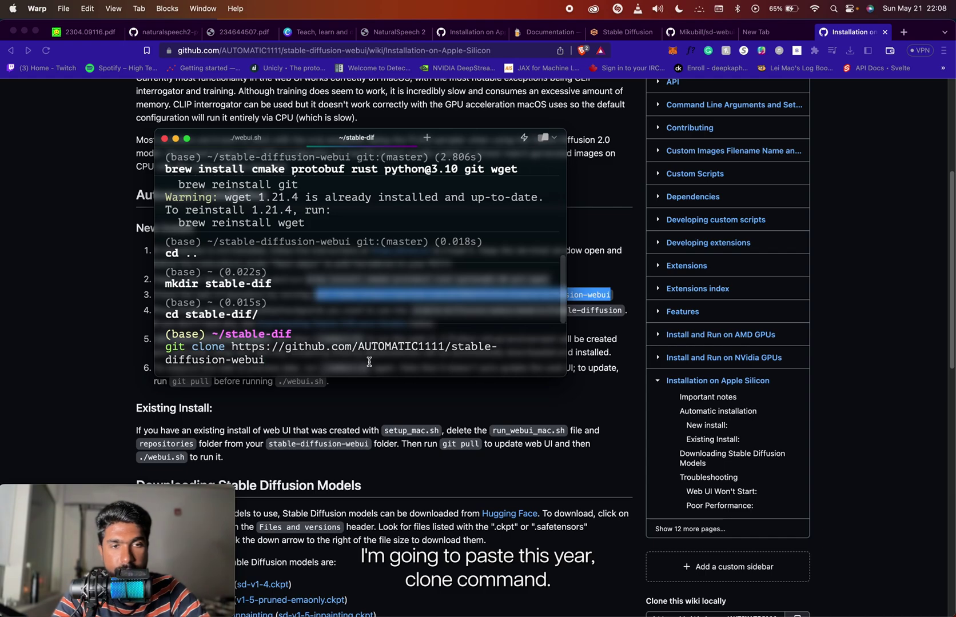
key("Return")
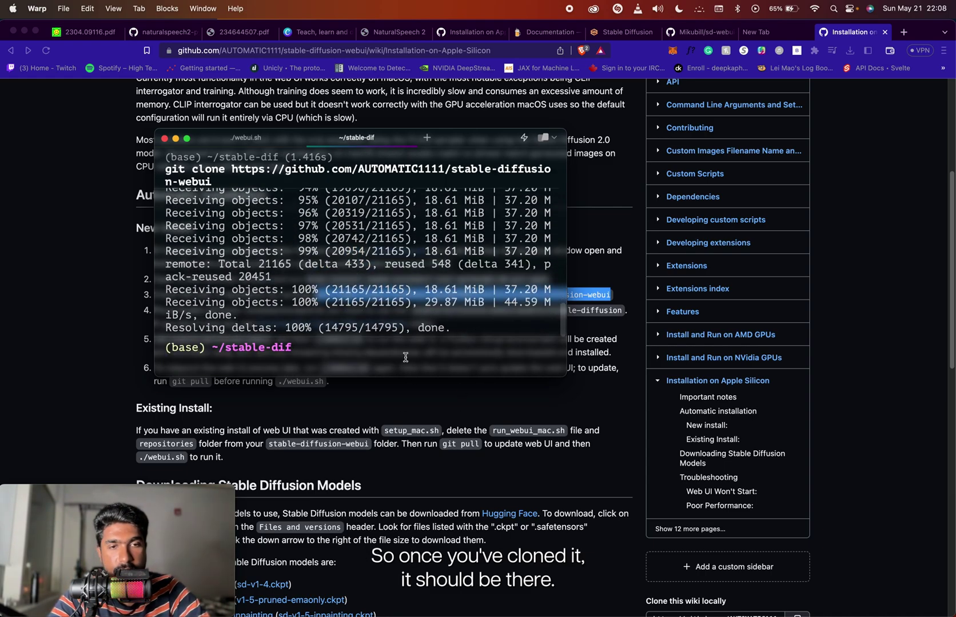
- Return to the wiki and look over the model placement instructions and the Downloading Stable Diffusion Models section
left_click(432, 407)
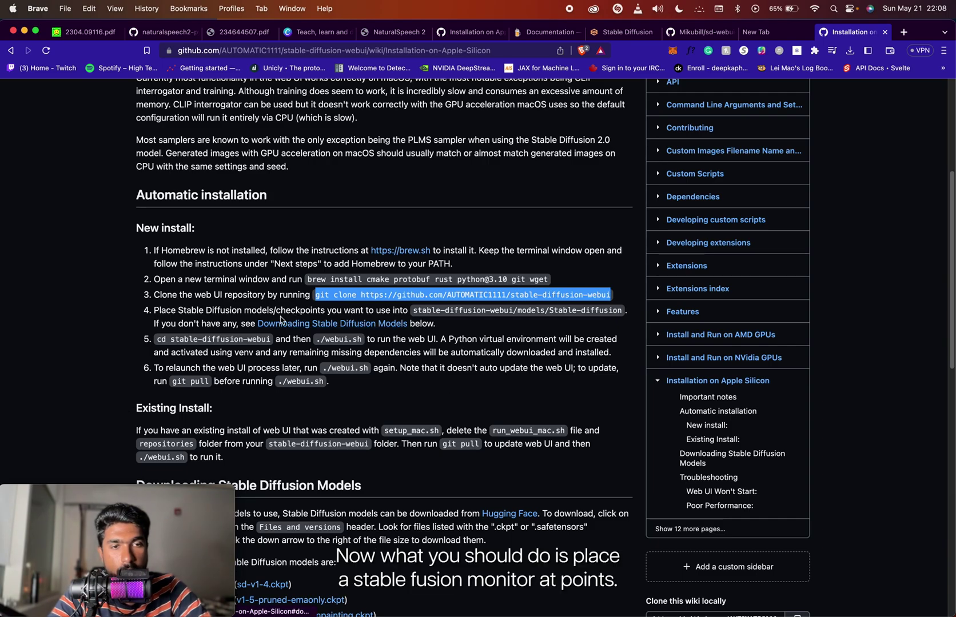
left_click_drag(171, 310, 373, 312)
left_click(467, 405)
scroll(467, 405, "down", 10)
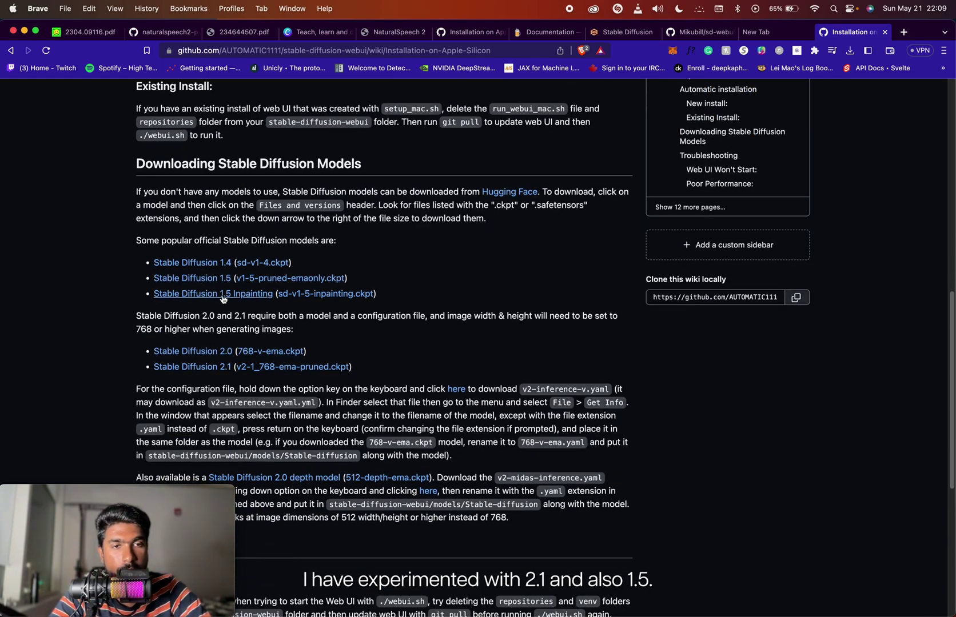
scroll(459, 405, "down", 3)
scroll(459, 404, "up", 3)
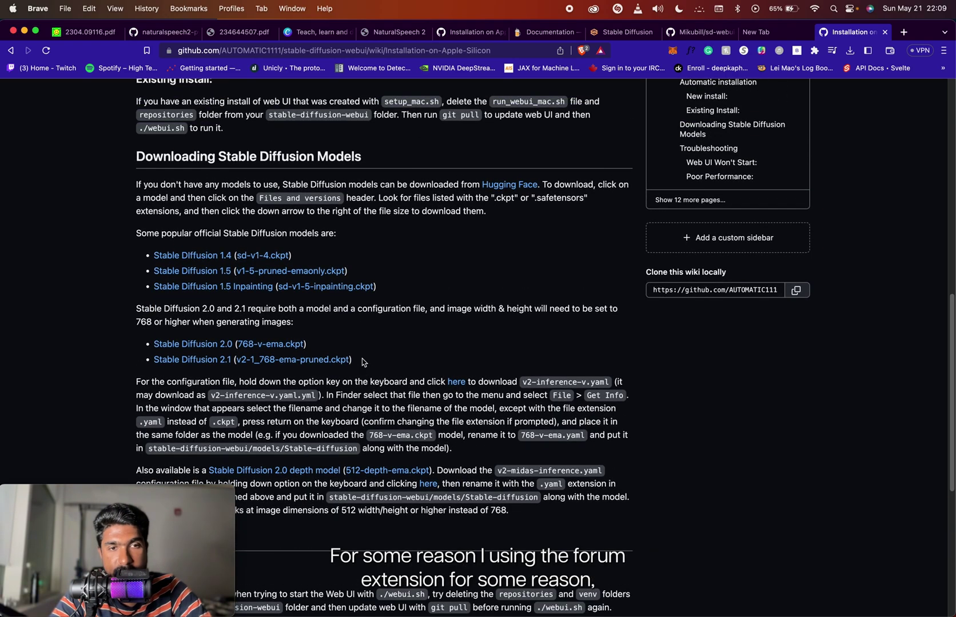
left_click(627, 32)
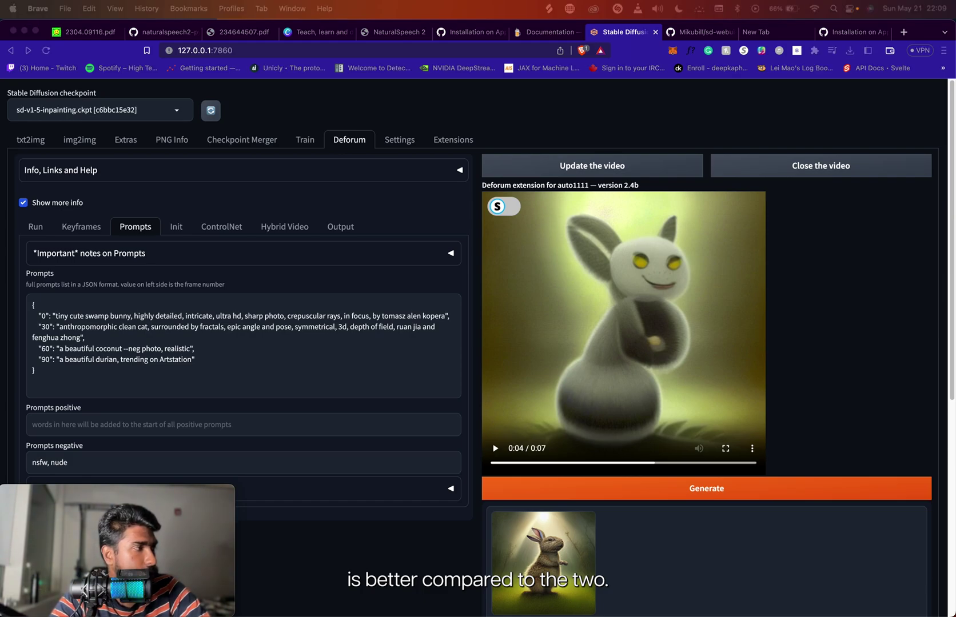
left_click(320, 611)
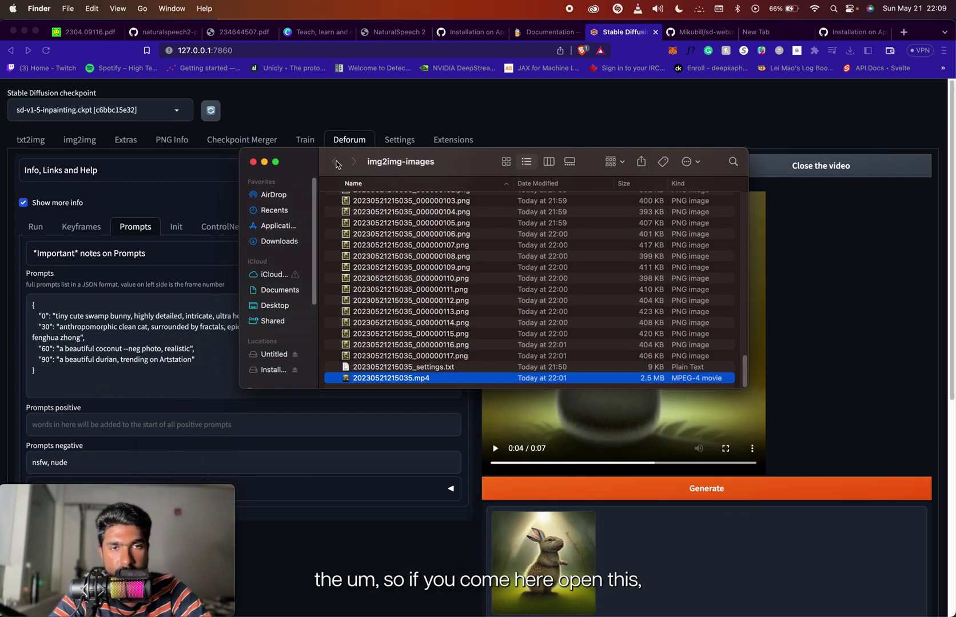
scroll(332, 240, "up", 15)
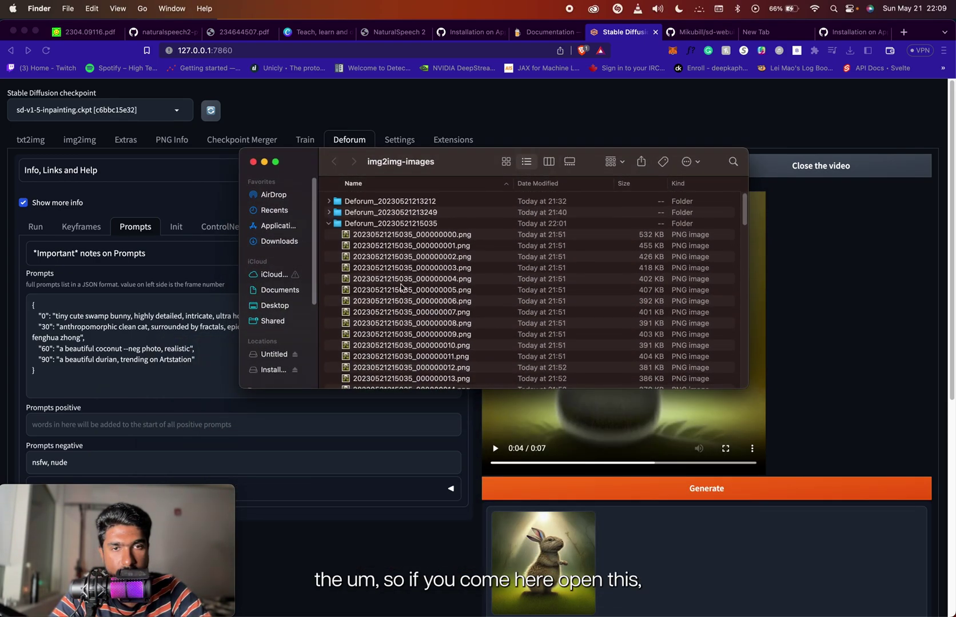
left_click(330, 223)
left_click(343, 211)
left_click(329, 211)
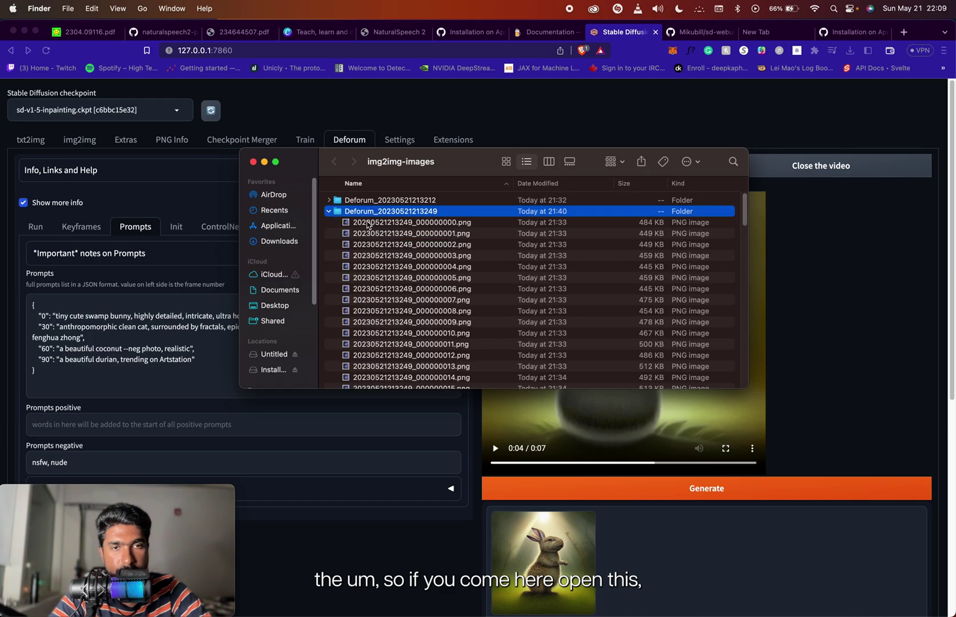
left_click(369, 222)
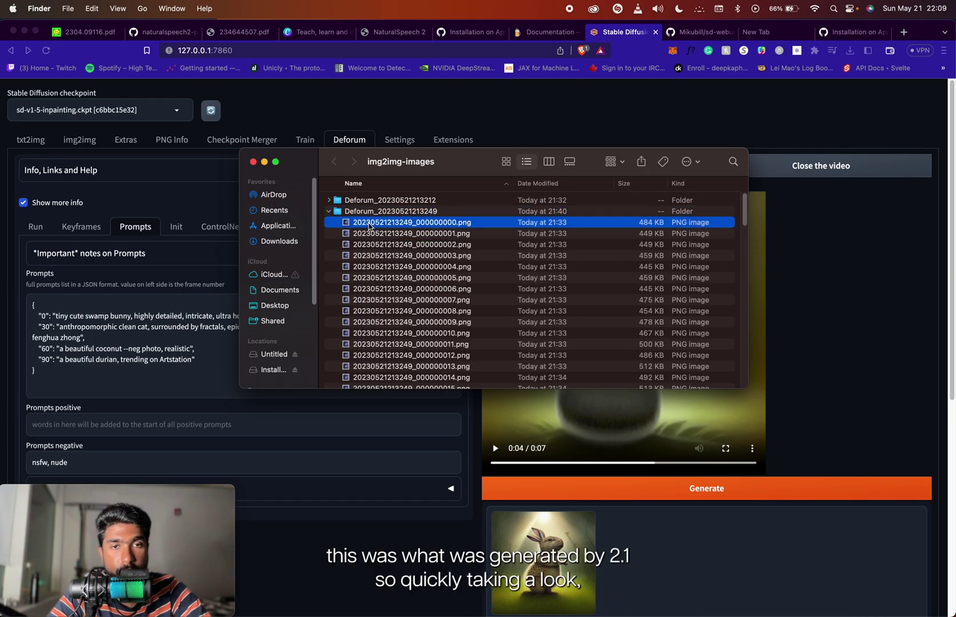
key("space")
key("Down")
key("Down")
key("Down")
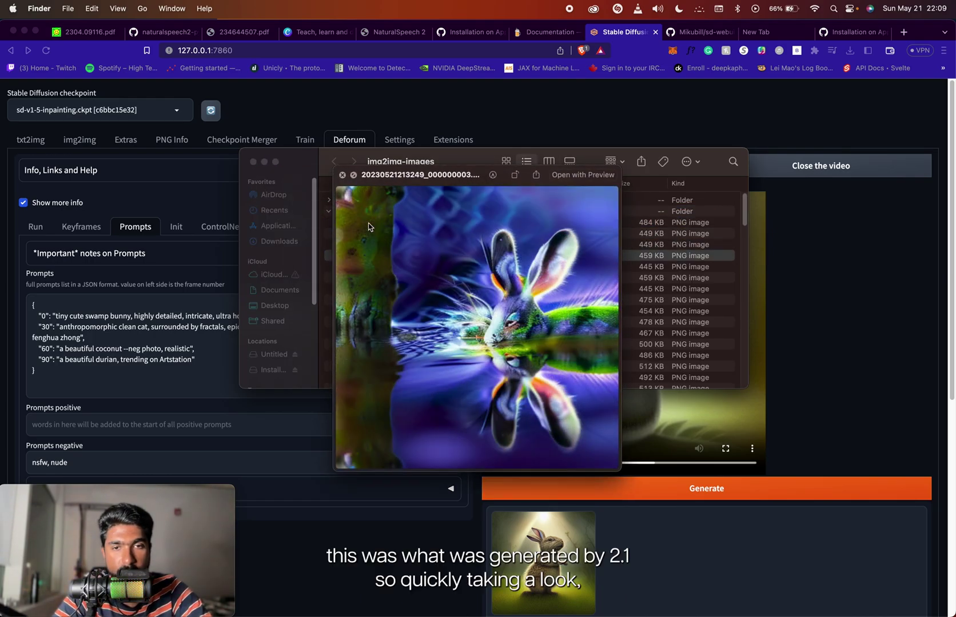
key("Down")
key("Down")
key("Down")
key("Down")
key("Down")
key("Down")
key("Down")
key("Down")
key("Down")
key("Down")
key("Down")
key("Down")
key("Down")
key("Down")
key("Down")
key("Down")
key("Down")
key("Down")
key("Down")
key("Down")
key("Down")
key("Down")
key("Down")
key("Down")
key("Down")
key("Down")
key("Down")
key("Down")
key("Down")
key("Down")
key("Down")
key("Down")
key("Down")
key("Down")
key("Down")
key("Down")
key("Down")
key("Down")
key("Down")
key("Down")
key("Down")
key("Down")
key("Down")
key("Down")
key("Down")
key("Down")
key("Down")
key("Up")
key("Up")
key("Up")
key("Up")
key("Up")
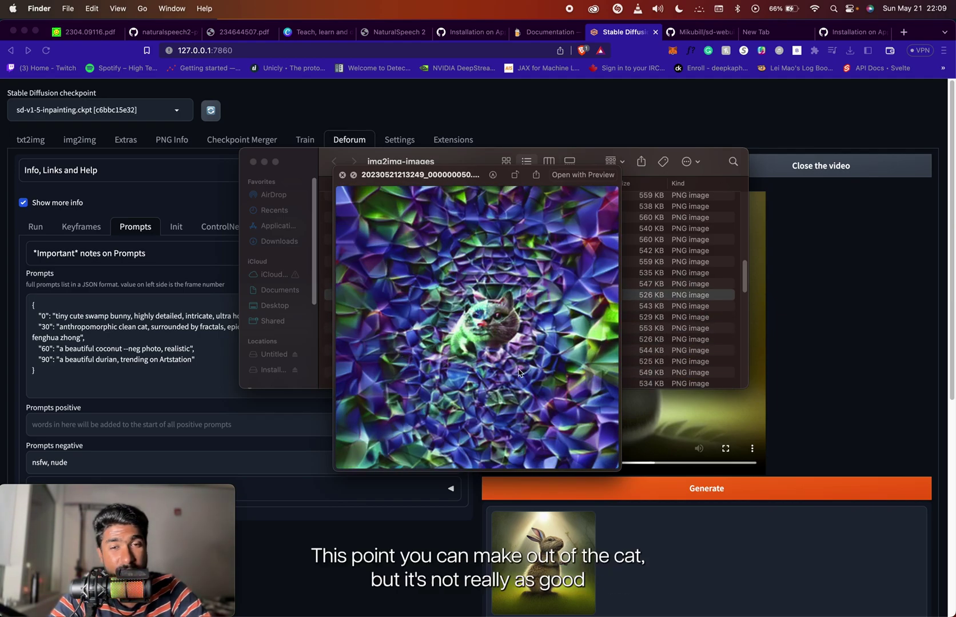
key("Down")
key("Down")
key("Down")
key("Down")
key("Down")
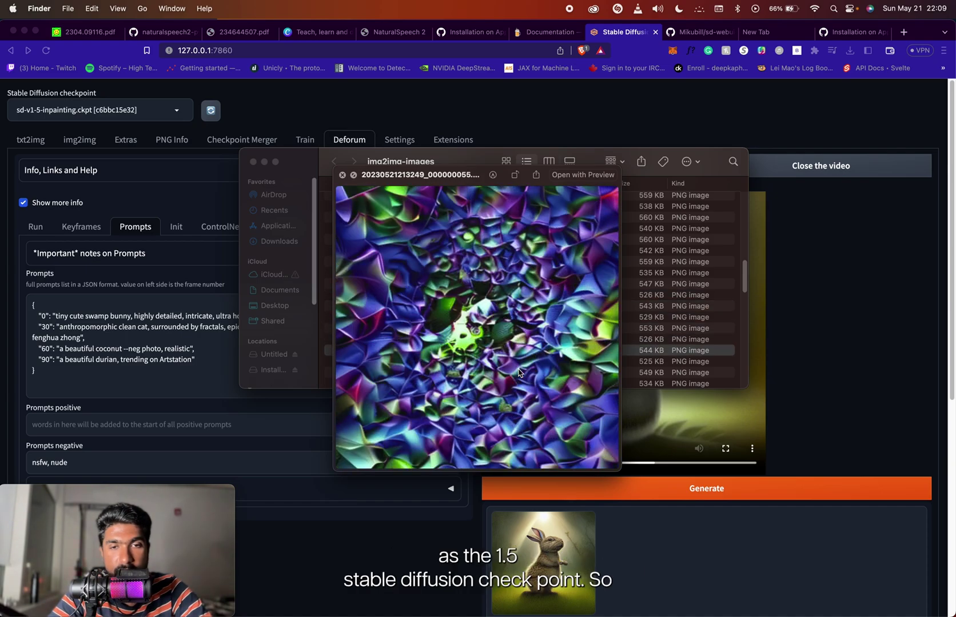
key("Up")
key("Up")
key("Up")
key("Up")
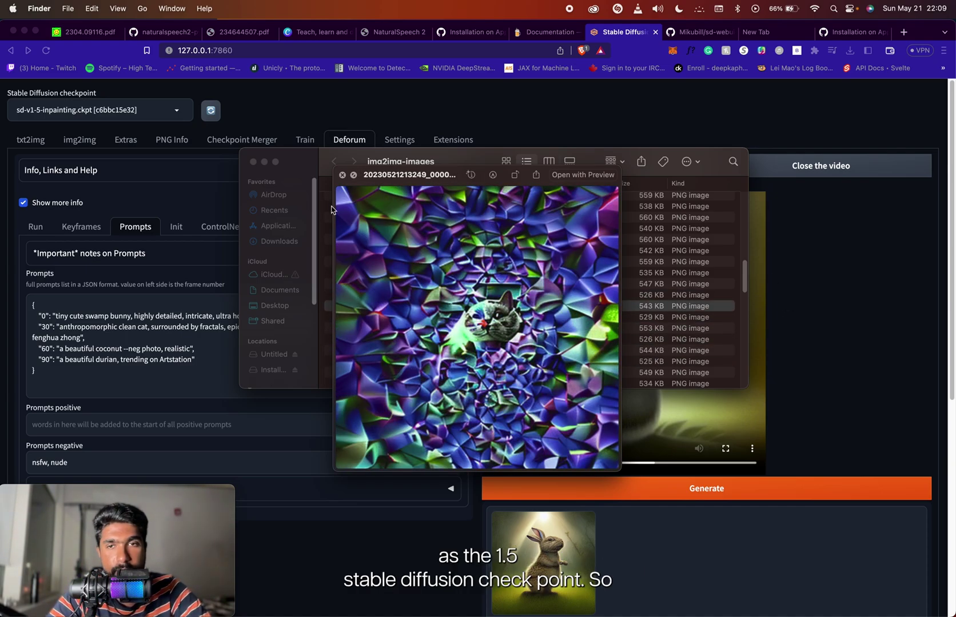
key("space")
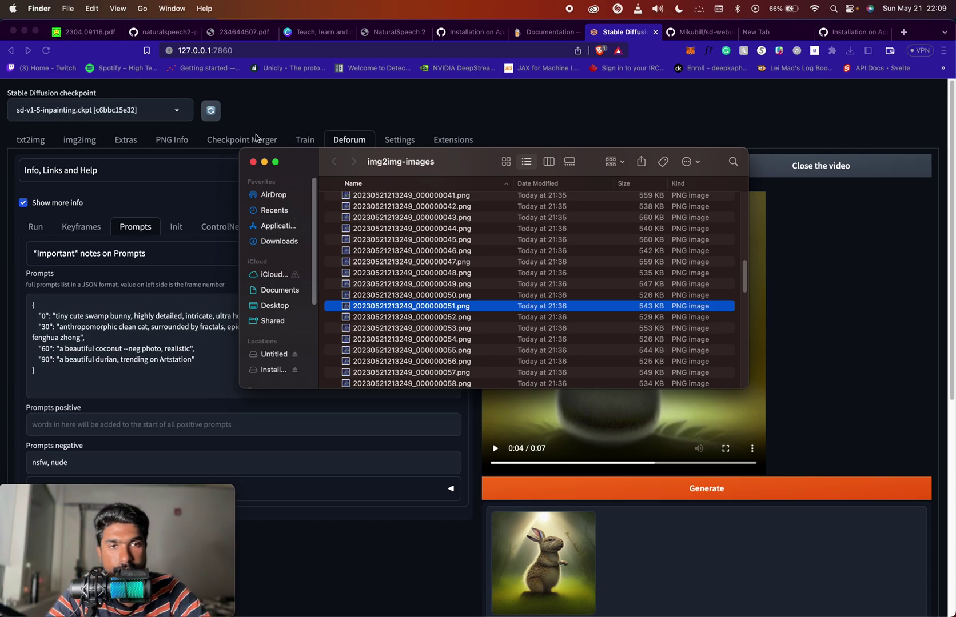
left_click(264, 161)
scroll(606, 320, "down", 2)
scroll(605, 320, "up", 2)
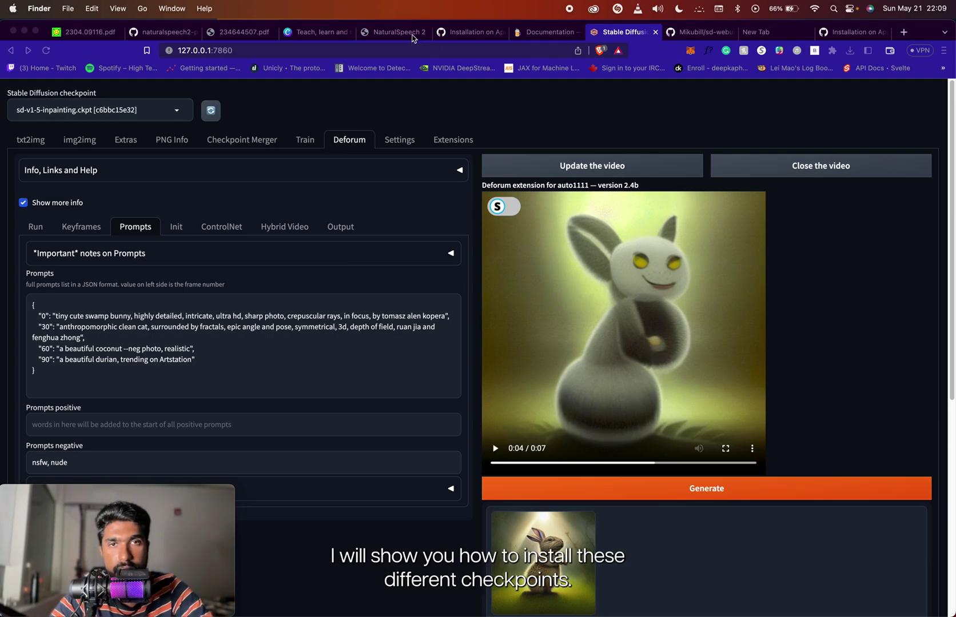
- Return to the Installation on Apple Silicon wiki and bring up the save dialog for sd-v1-5-inpainting.ckpt without saving the file
left_click(474, 33)
scroll(390, 443, "down", 5)
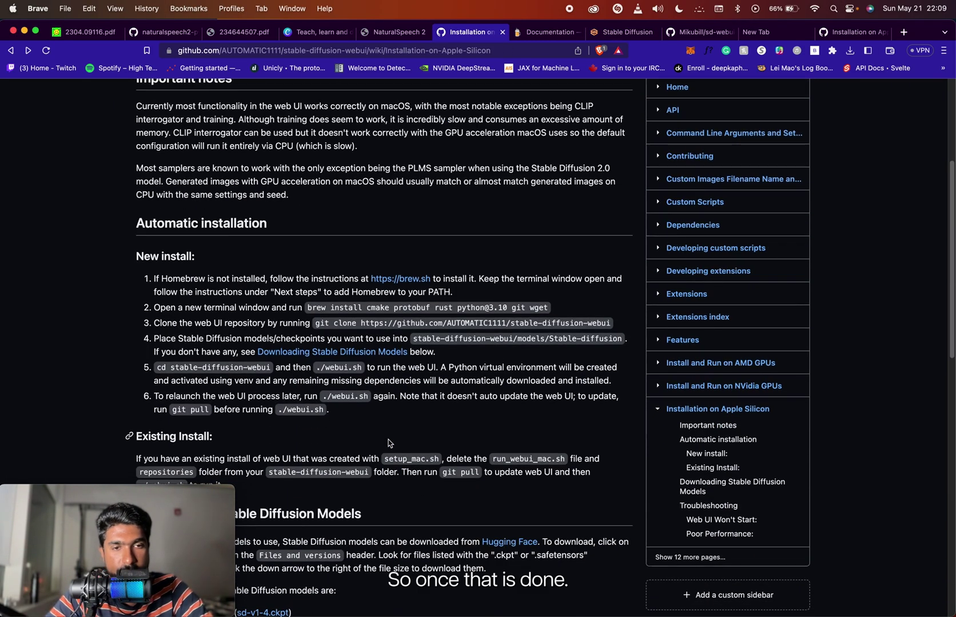
scroll(315, 360, "down", 10)
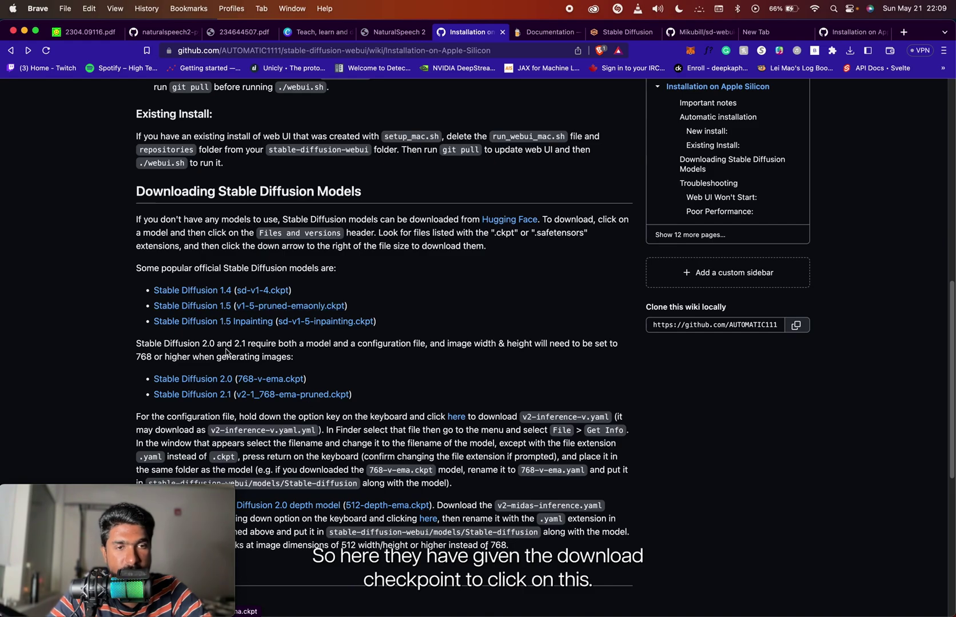
left_click(338, 323)
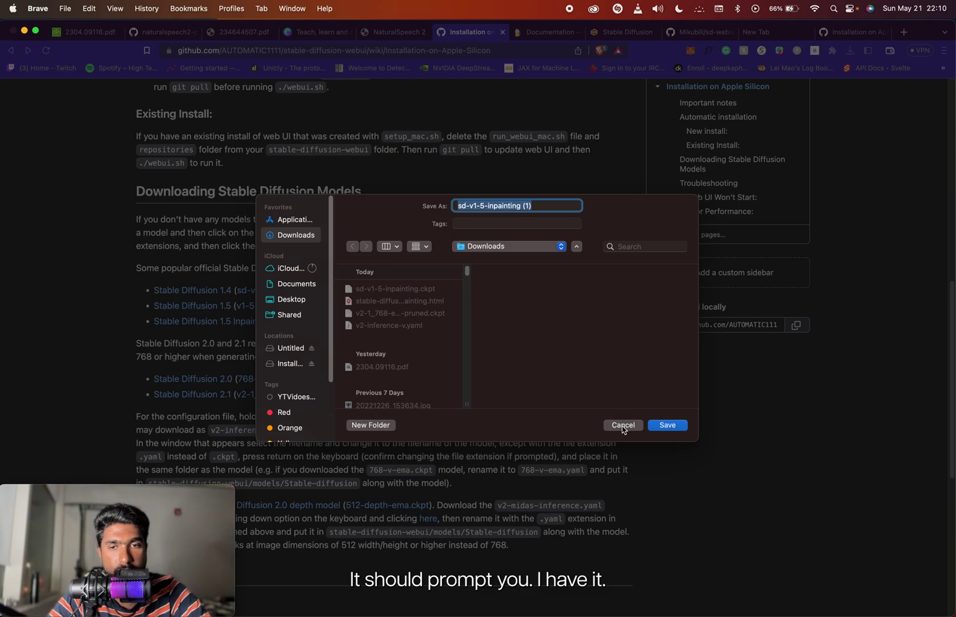
left_click(623, 426)
- Bring up the save dialog for the Stable Diffusion 2.1 model v2-1_768-ema-pruned.ckpt and cancel the download
scroll(398, 347, "down", 5)
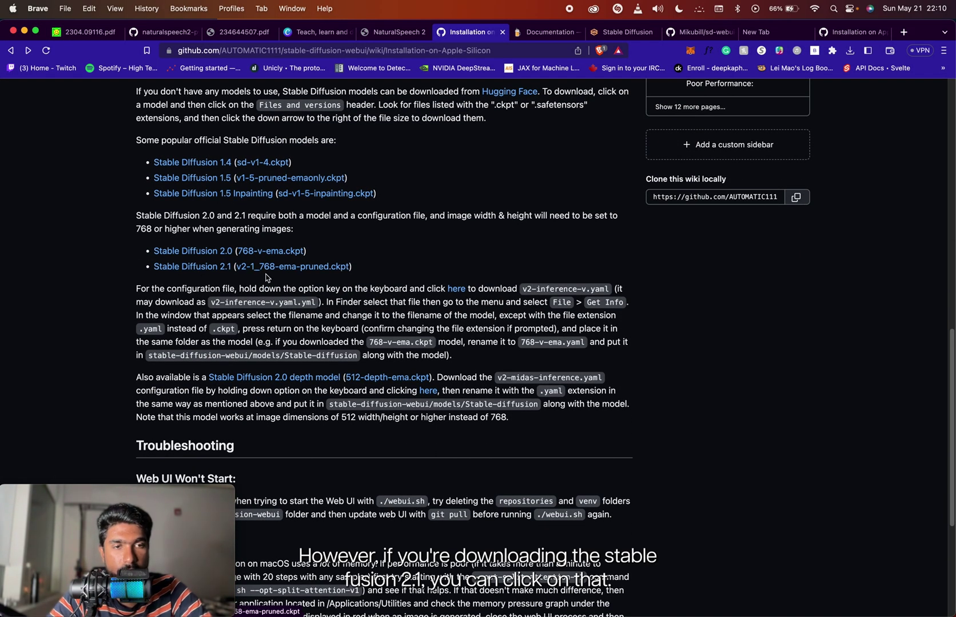
left_click(304, 271)
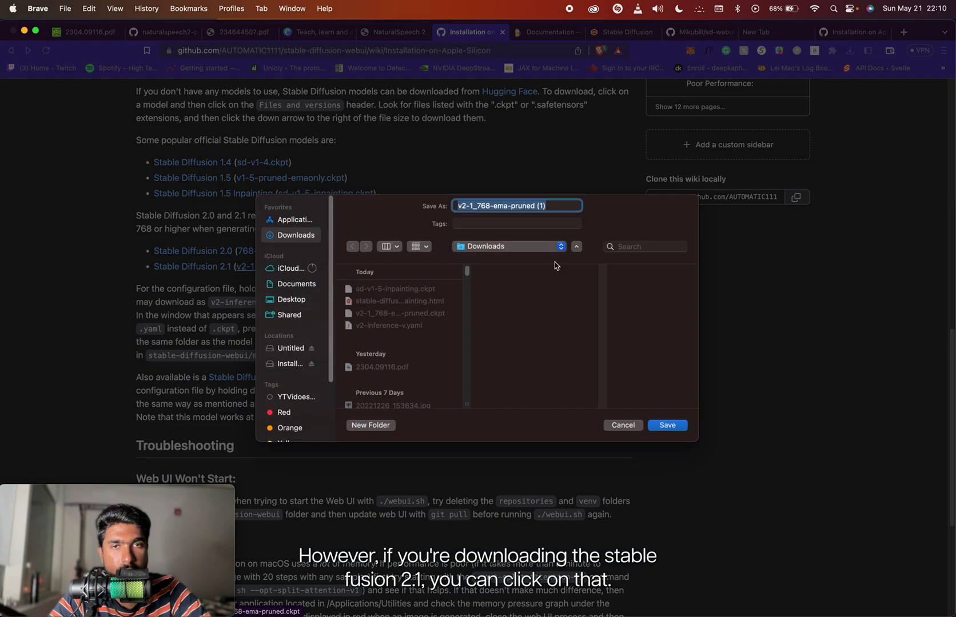
left_click(630, 427)
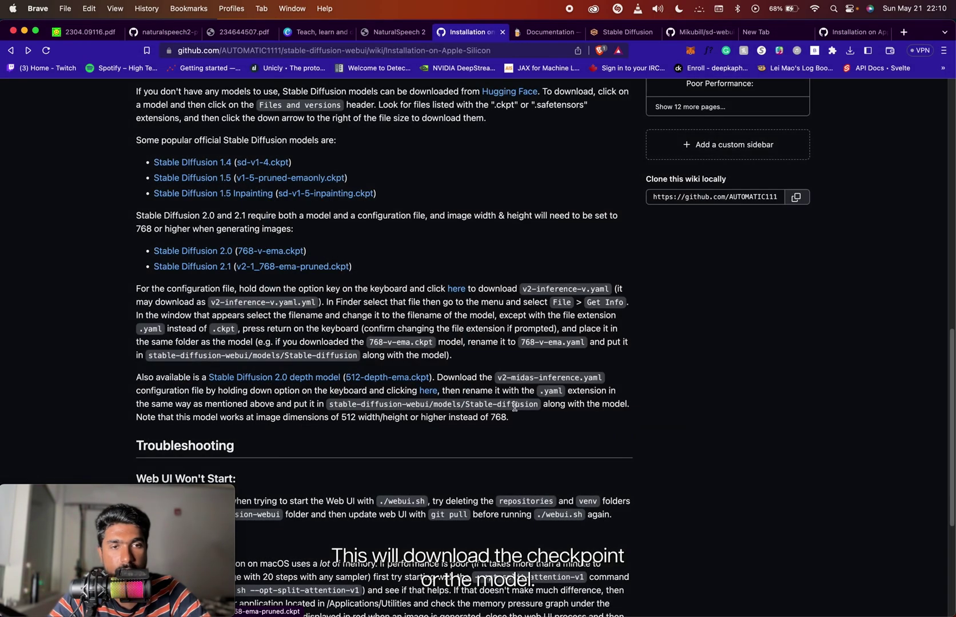
- Try the download link for the v2-inference-v.yaml configuration file and cancel saving it
left_click(460, 293, "alt")
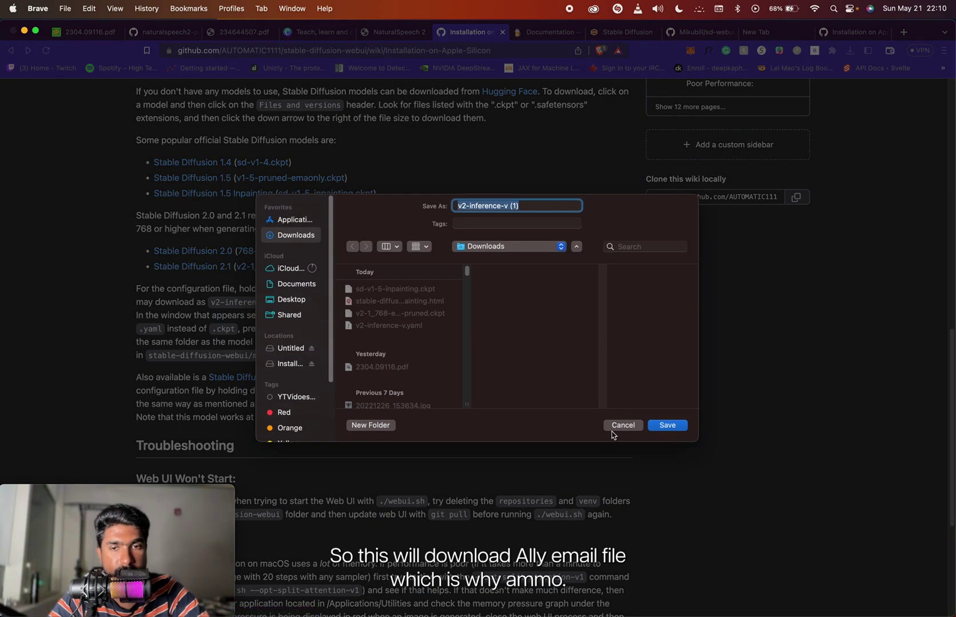
left_click(622, 426)
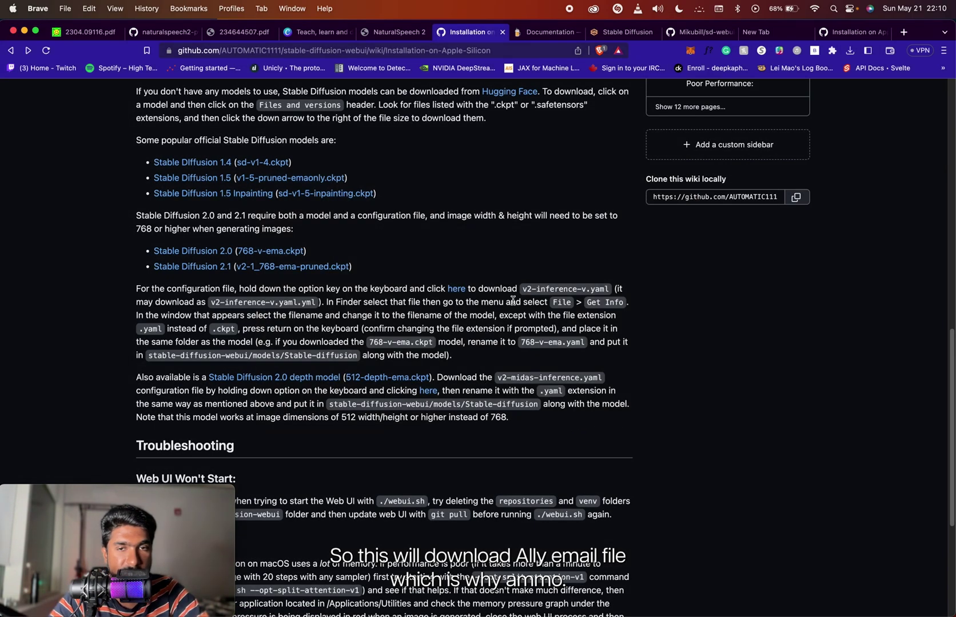
left_click_drag(521, 289, 600, 289)
left_click(589, 291)
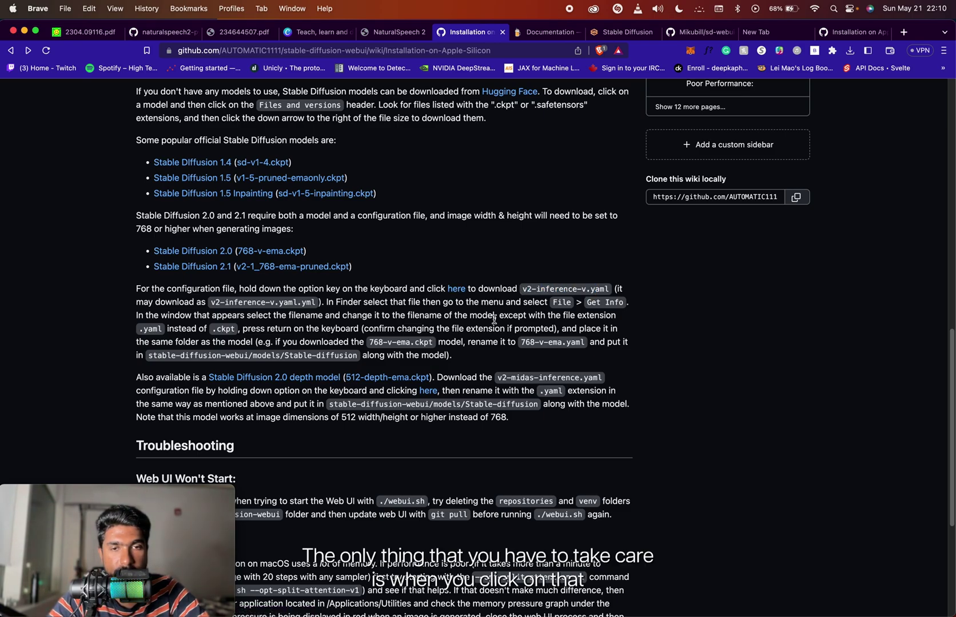
left_click(456, 290, "alt")
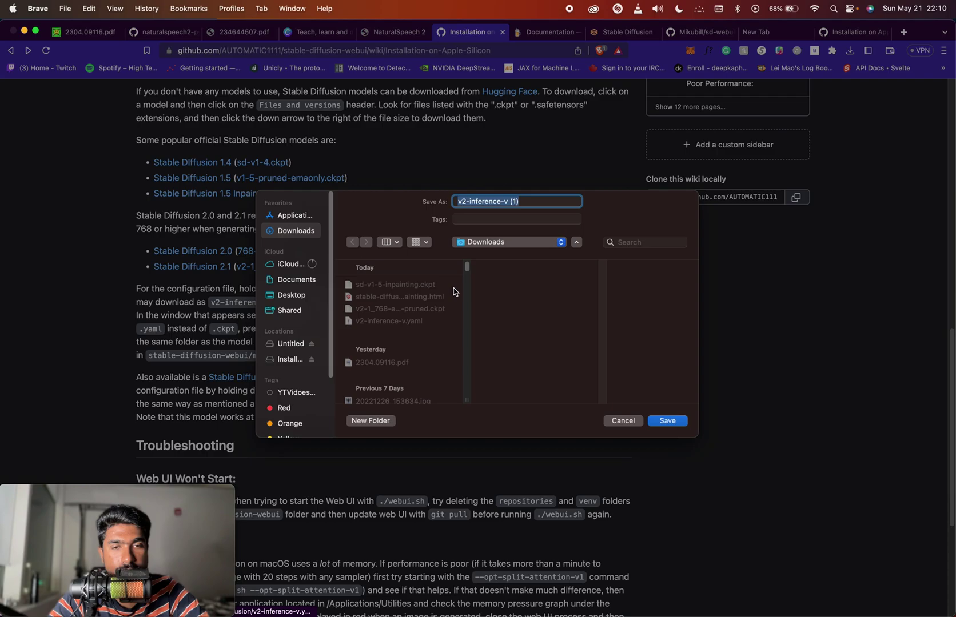
left_click(620, 426)
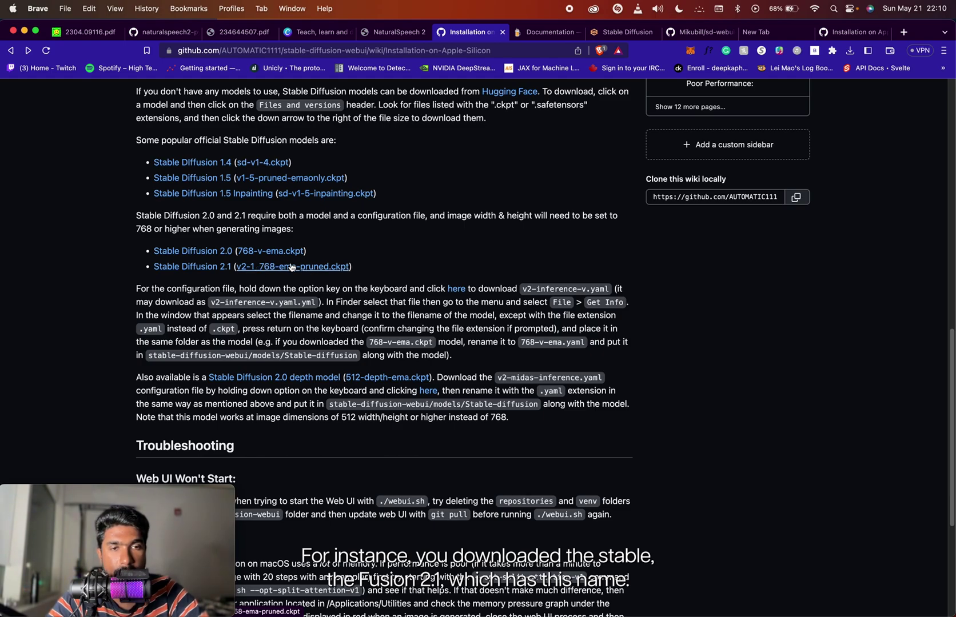
- Examine the wiki's instructions for renaming the v2-inference-v.yaml configuration file after the model while keeping the .yaml extension
left_click_drag(522, 290, 598, 291)
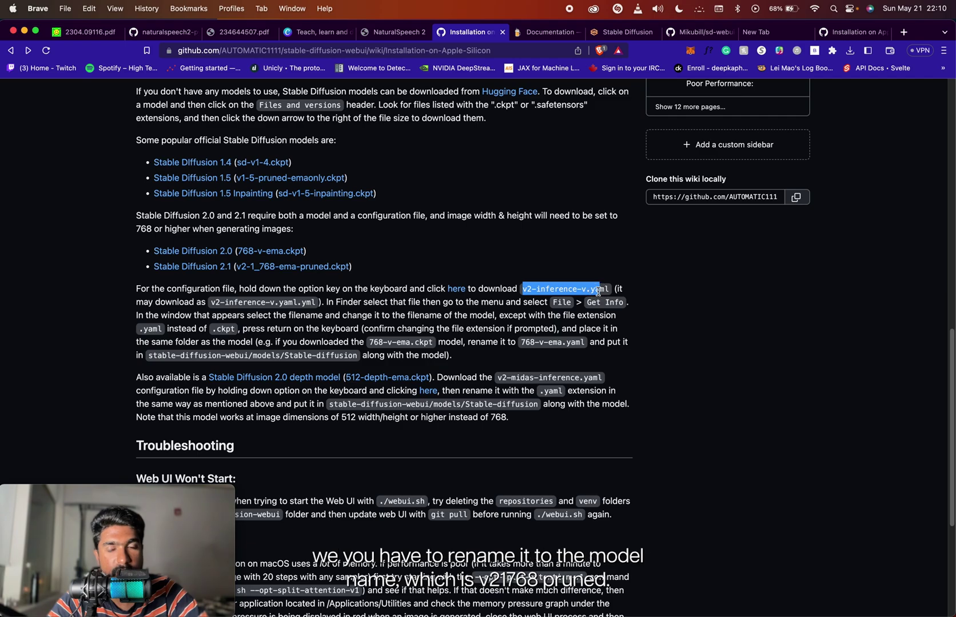
left_click(559, 300)
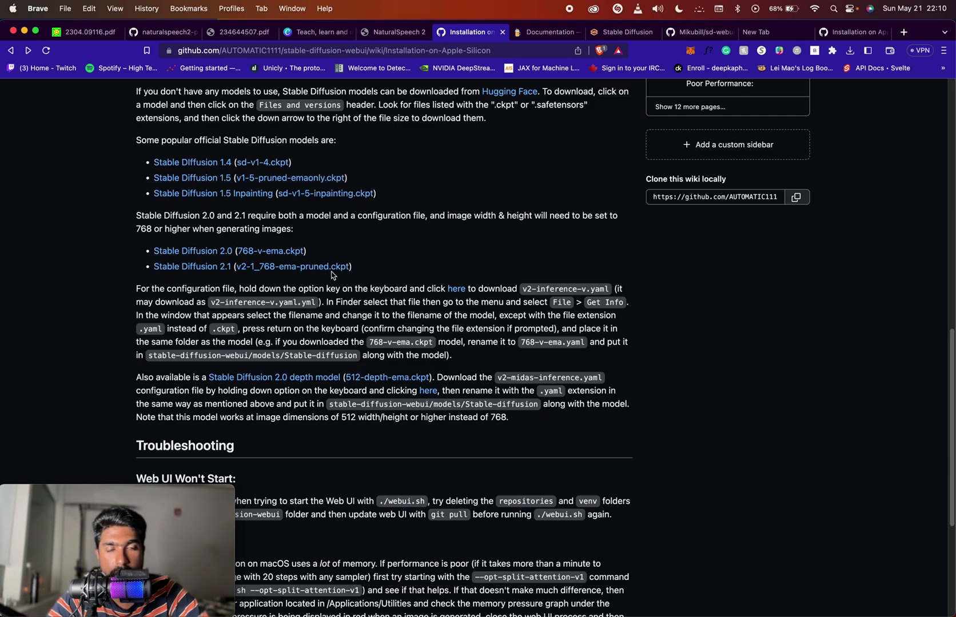
double_click(568, 345)
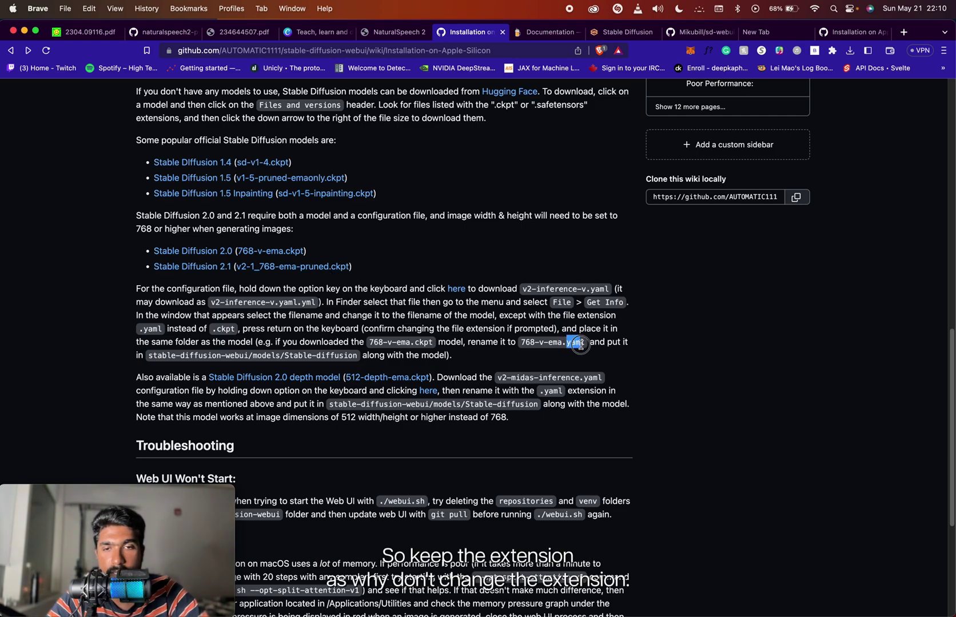
left_click(588, 345)
scroll(433, 353, "down", 3)
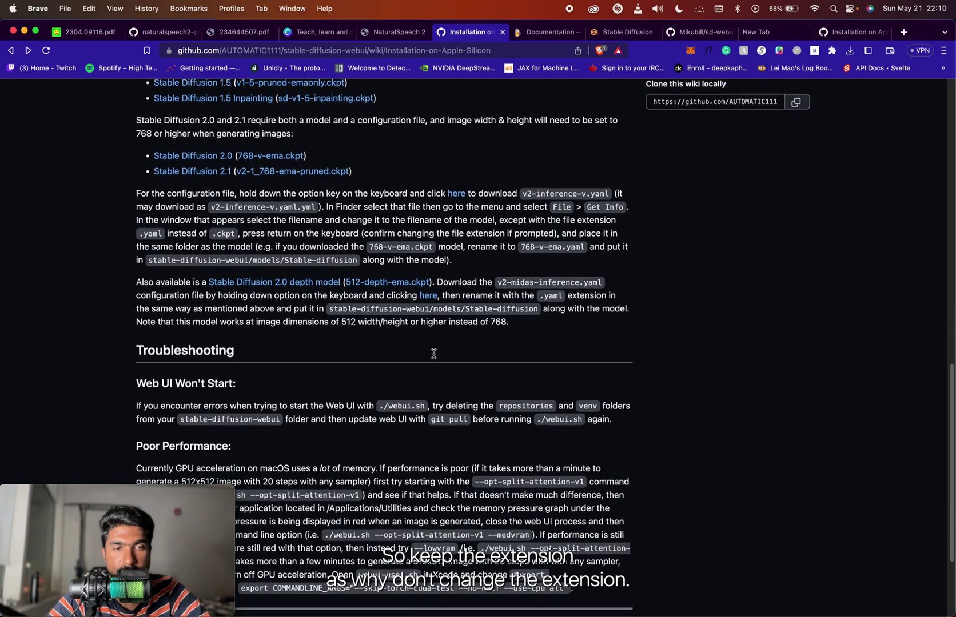
scroll(433, 353, "up", 5)
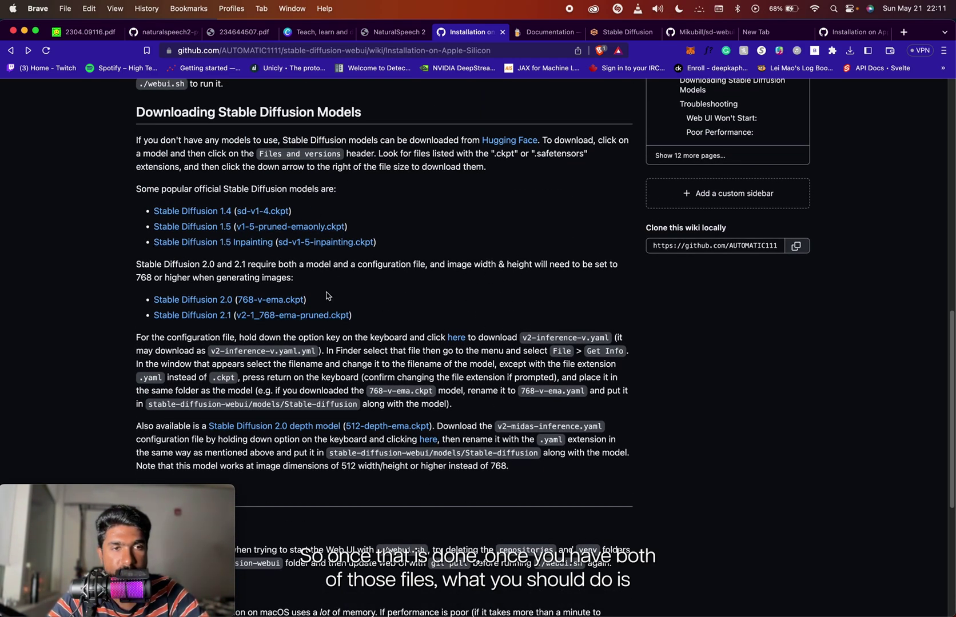
key("super+space")
type("find")
key("Return")
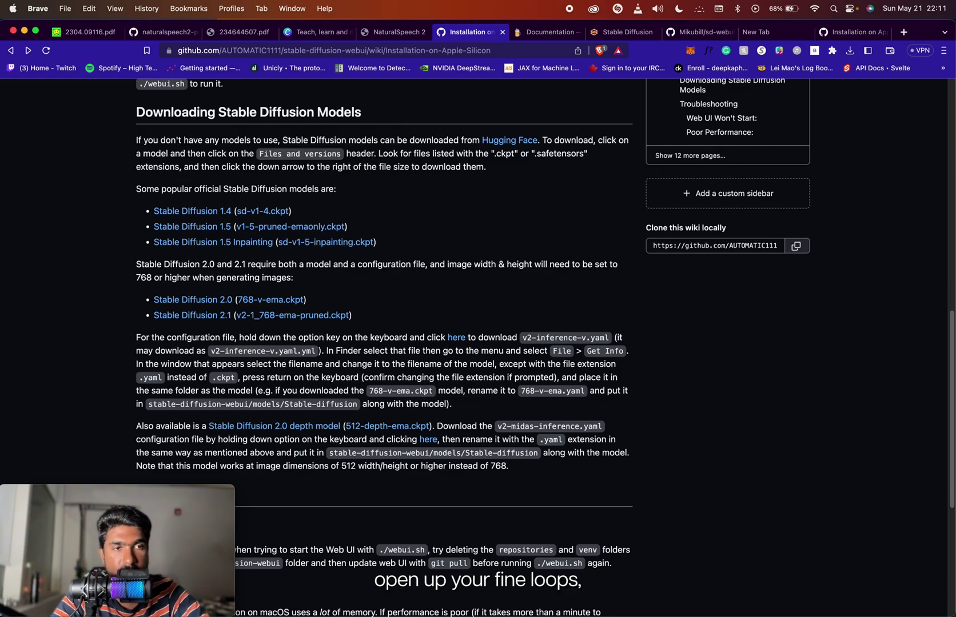
key("super+q")
- Switch to Finder and collapse the models folder and its Stable-diffusion subfolder inside stable-diffusion-webui
key("super+space")
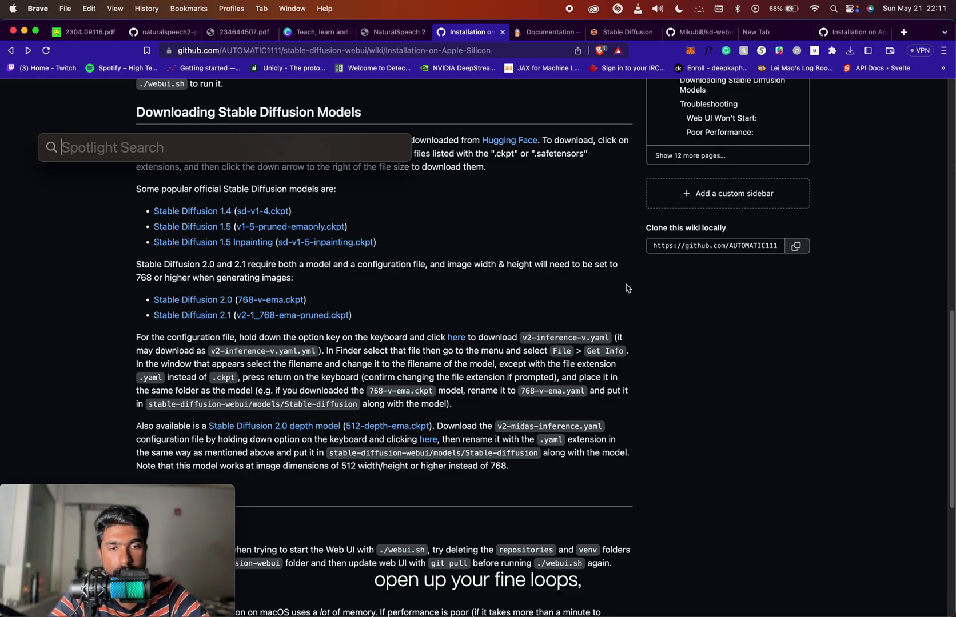
type("f")
key("BackSpace")
type("finder")
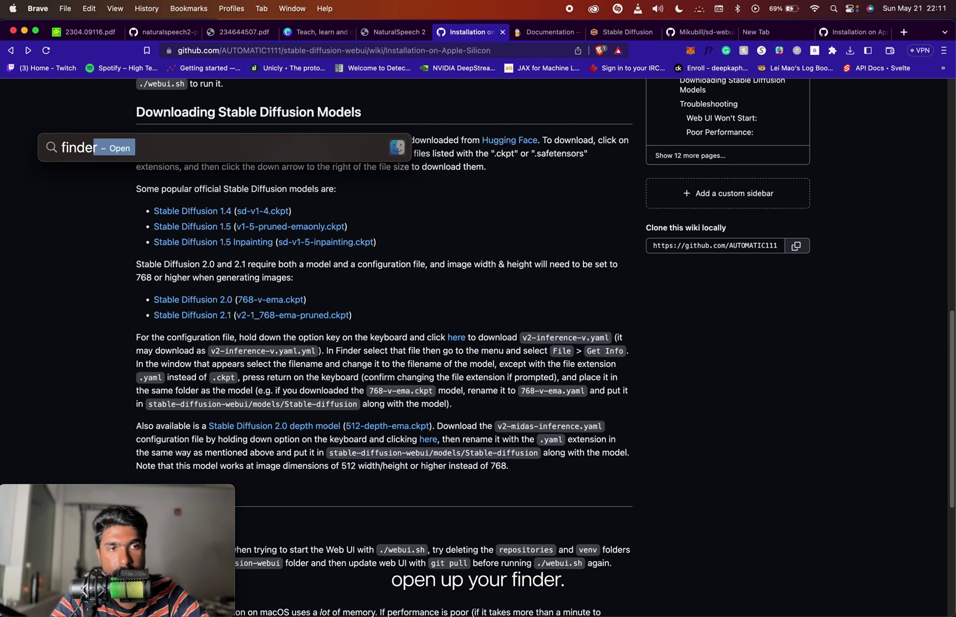
key("Return")
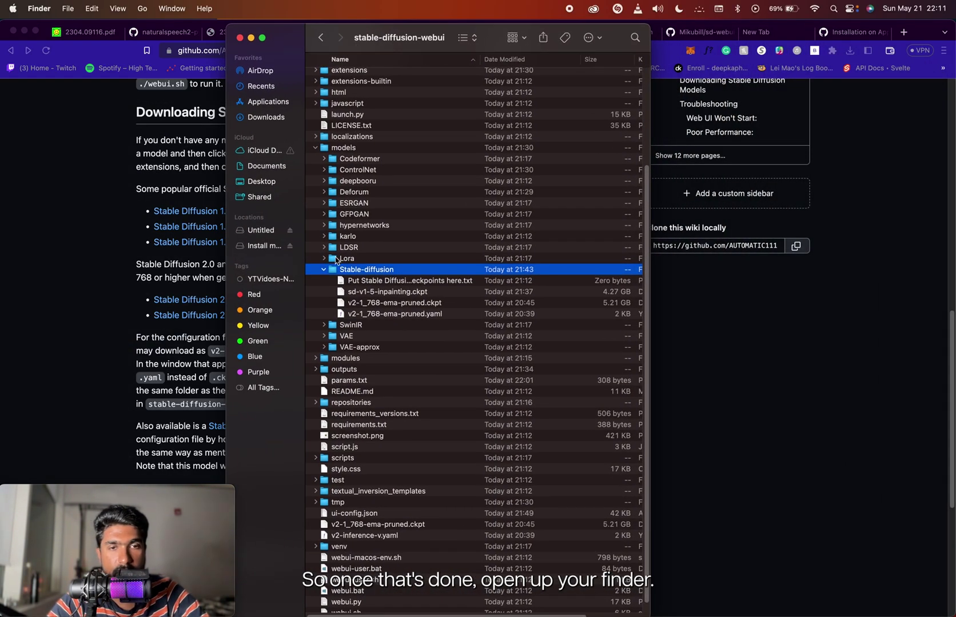
left_click(323, 271)
scroll(343, 240, "up", 5)
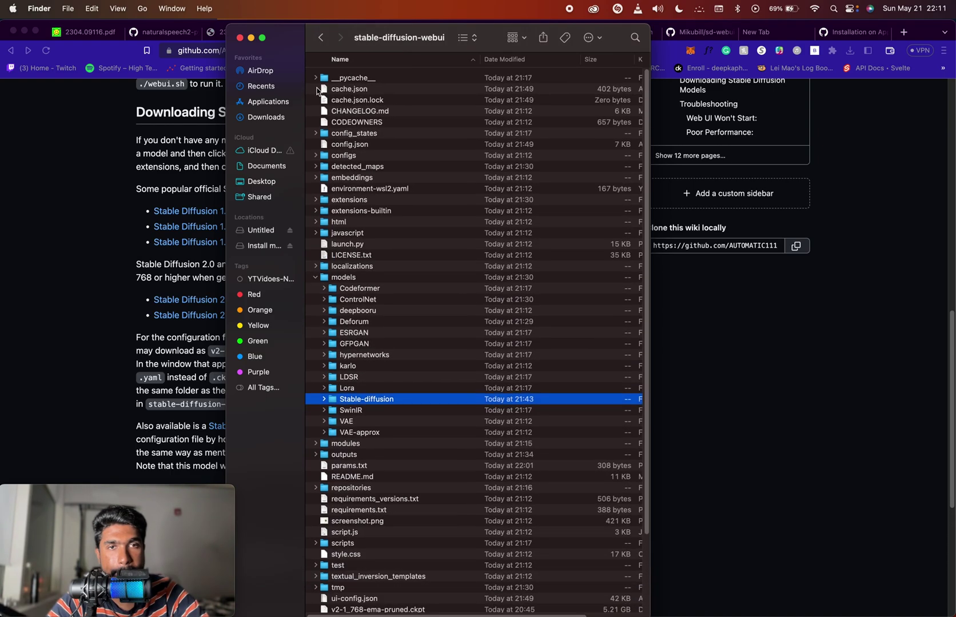
left_click(313, 277)
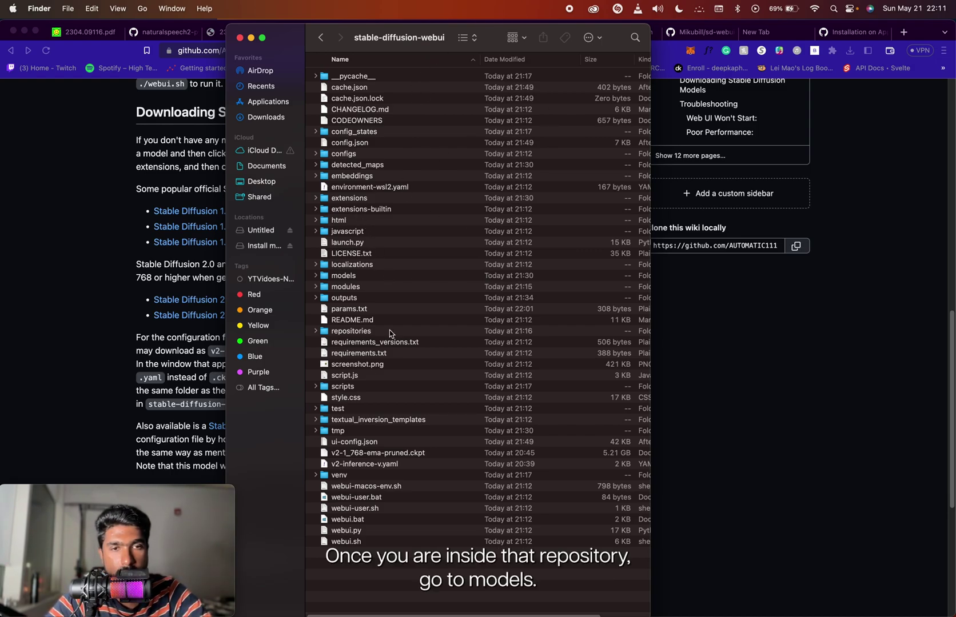
- Expand the models folder and its Stable-diffusion subfolder, and select the file Put Stable Diffusion checkpoints here.txt
left_click(317, 277)
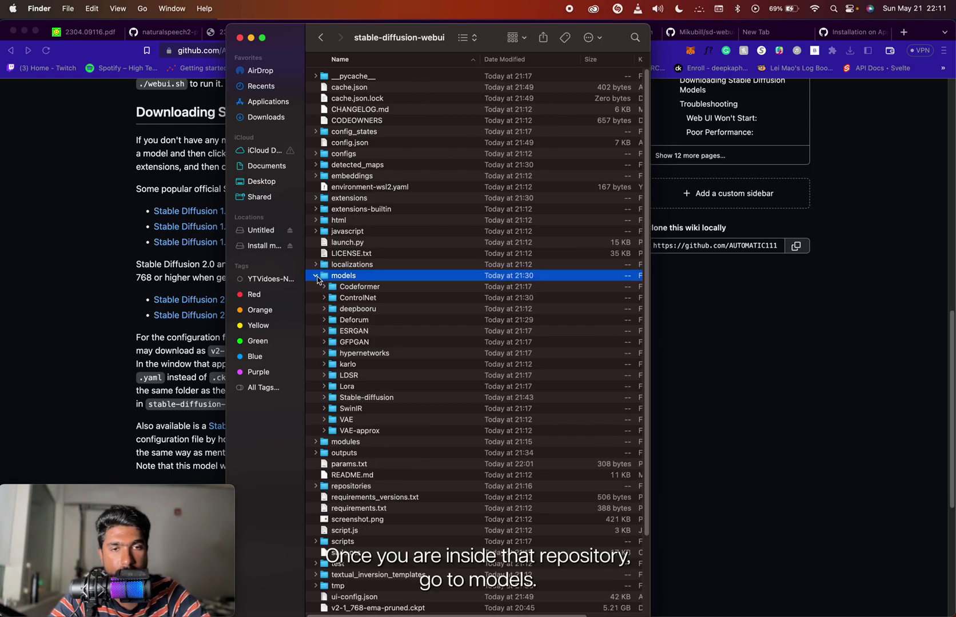
left_click(324, 397)
scroll(372, 429, "down", 1)
scroll(372, 429, "down", 2)
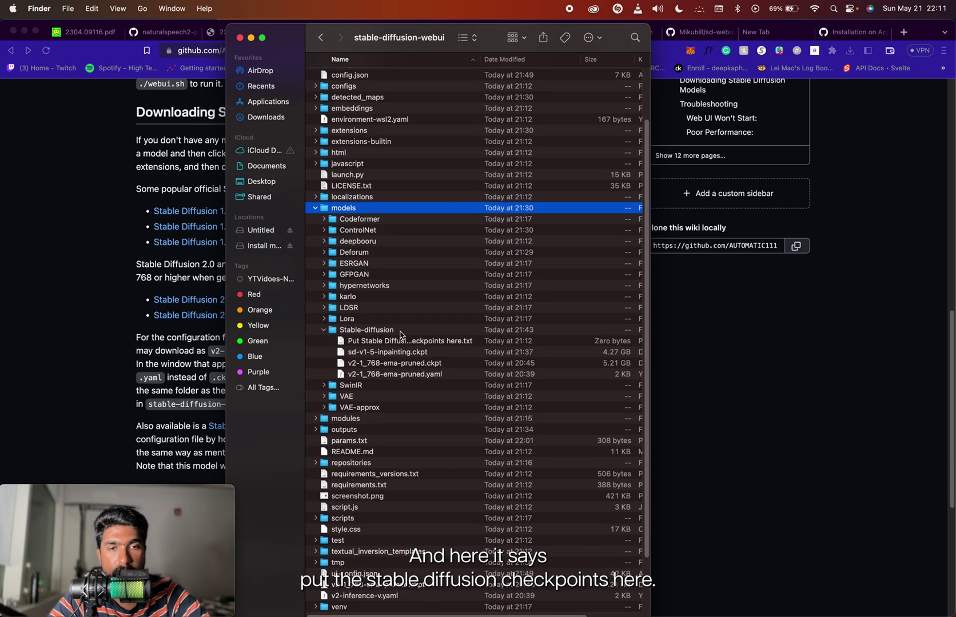
left_click(412, 341)
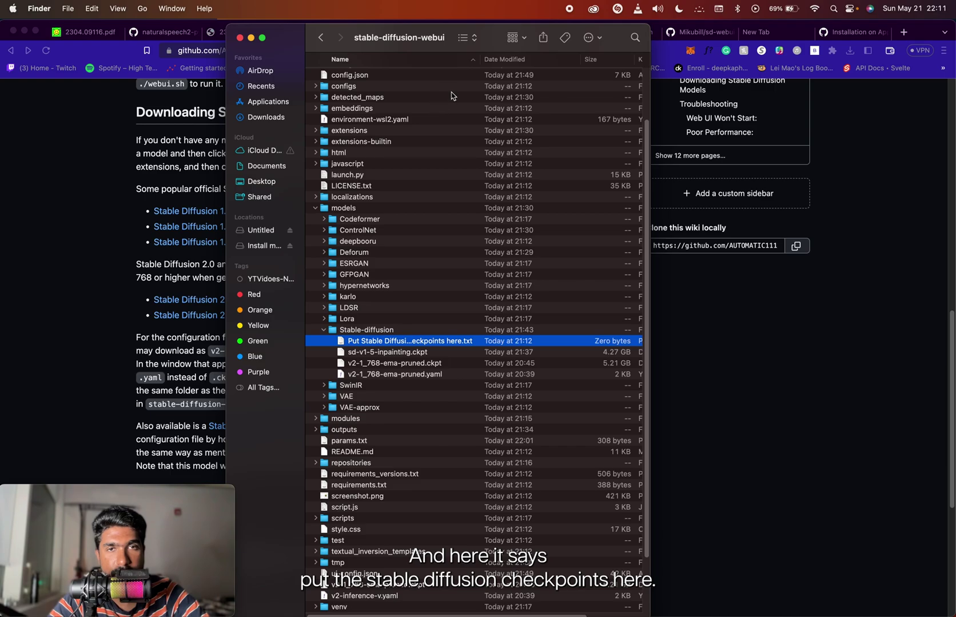
- Sort the file list by Date Modified with a wider Name column and select sd-v1-5-inpainting.ckpt in the Stable-diffusion folder
left_click(480, 58)
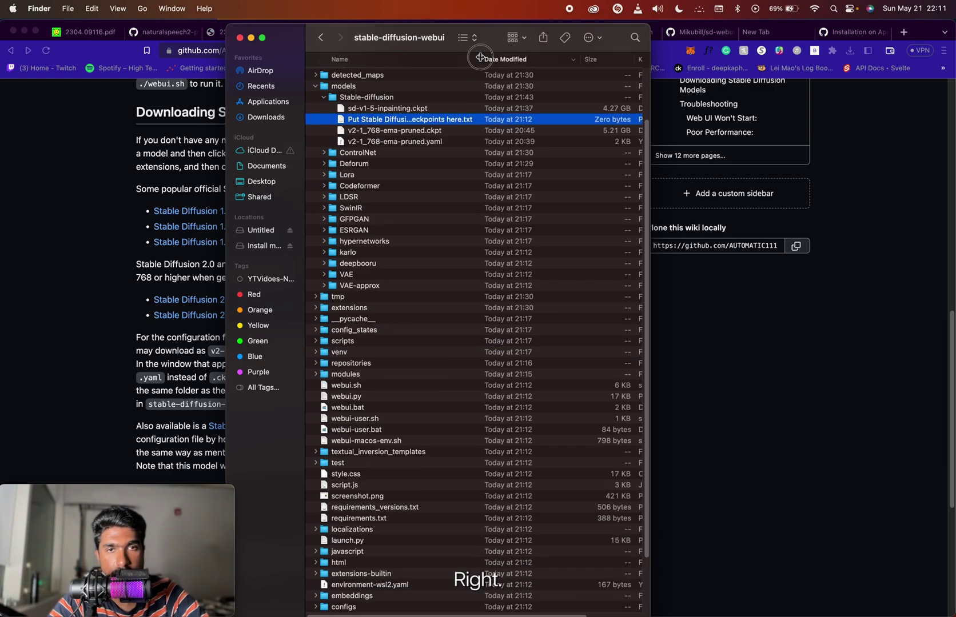
left_click_drag(480, 57, 579, 57)
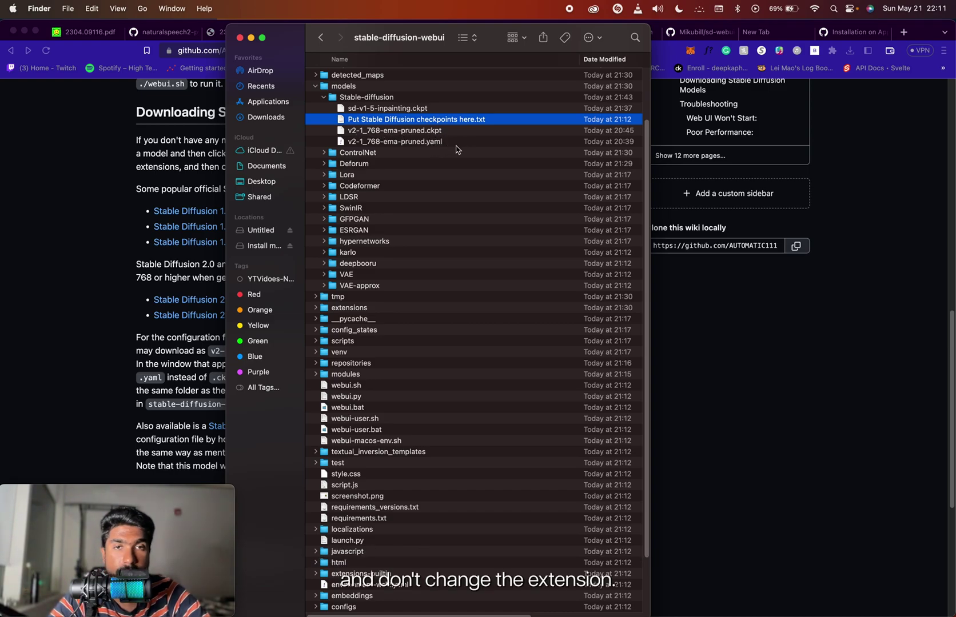
left_click(417, 110)
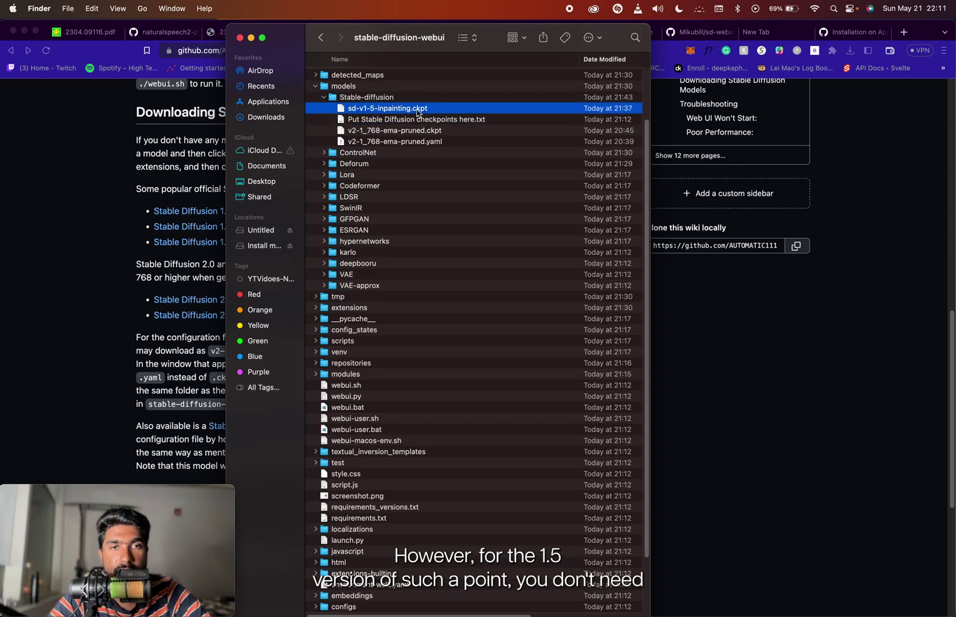
left_click(717, 328)
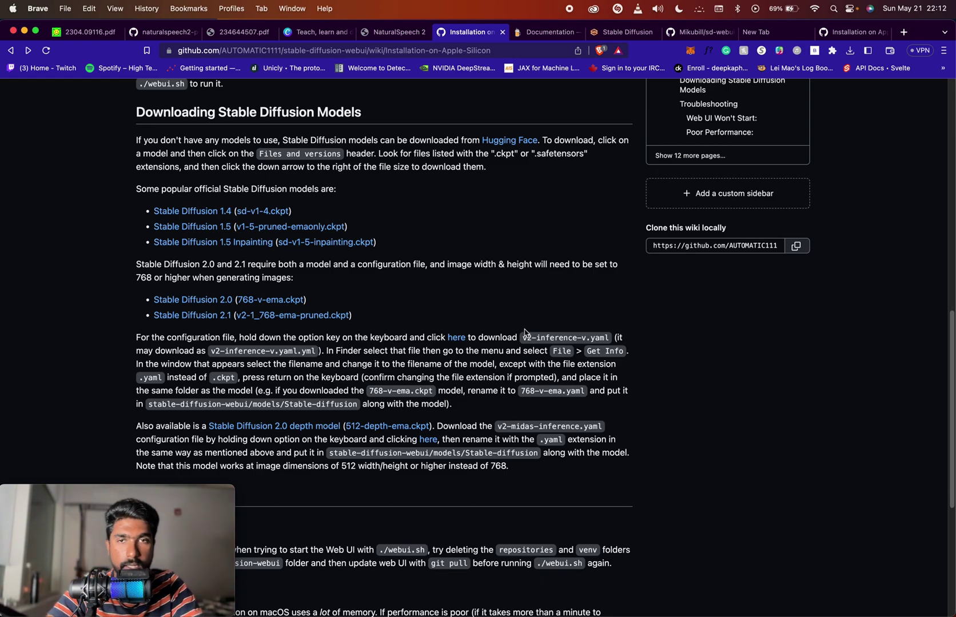
scroll(576, 288, "up", 3)
scroll(576, 288, "down", 4)
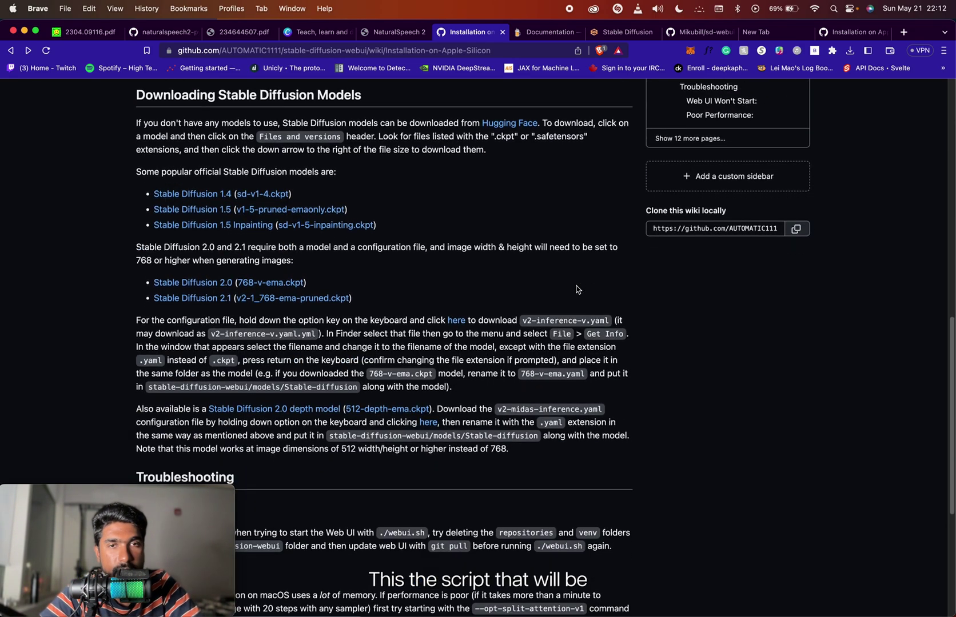
scroll(481, 256, "up", 12)
scroll(481, 256, "down", 6)
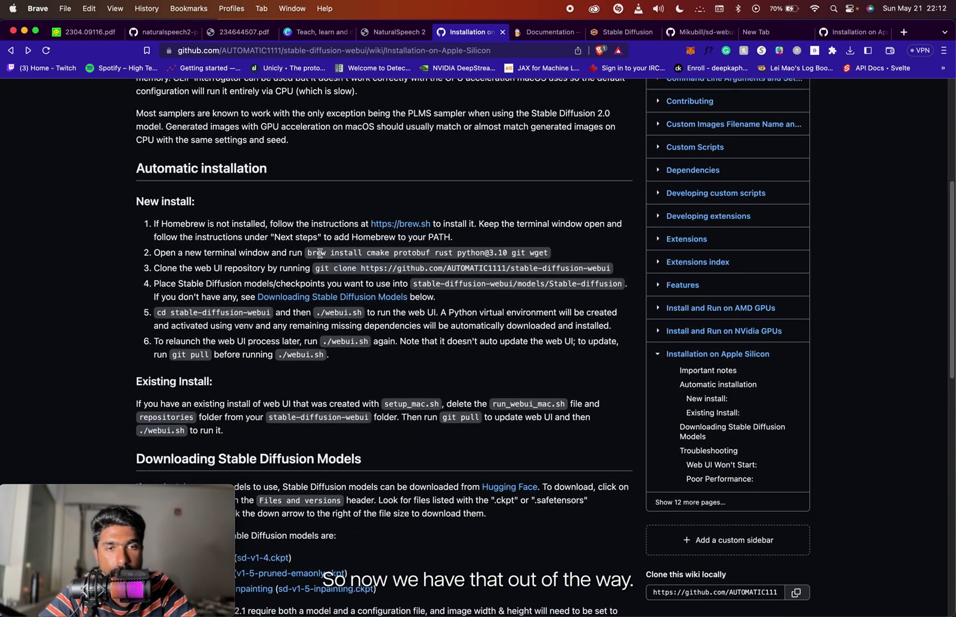
left_click_drag(310, 253, 547, 254)
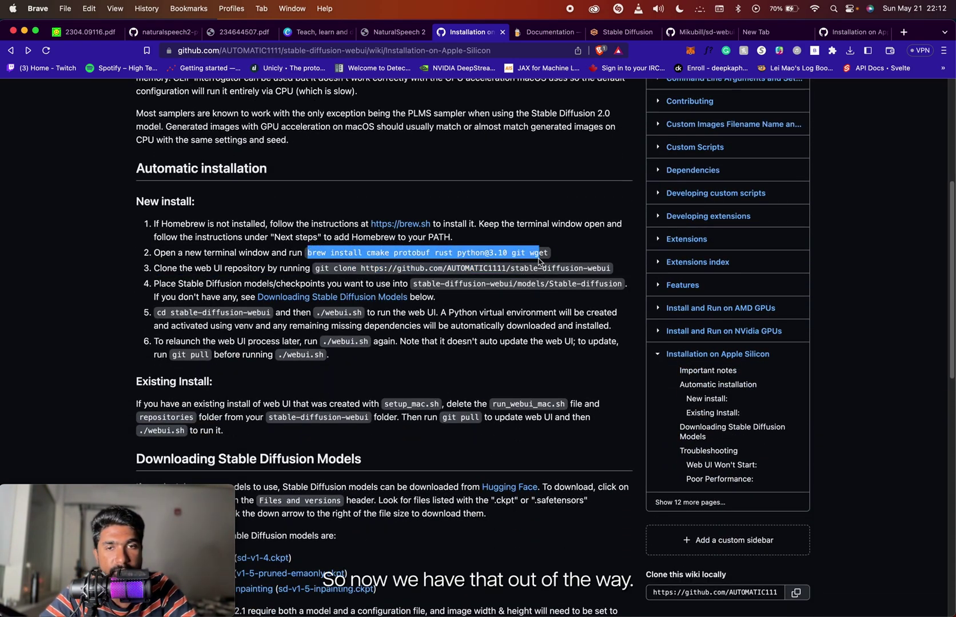
left_click(471, 235)
left_click_drag(308, 253, 536, 253)
key("super+Tab")
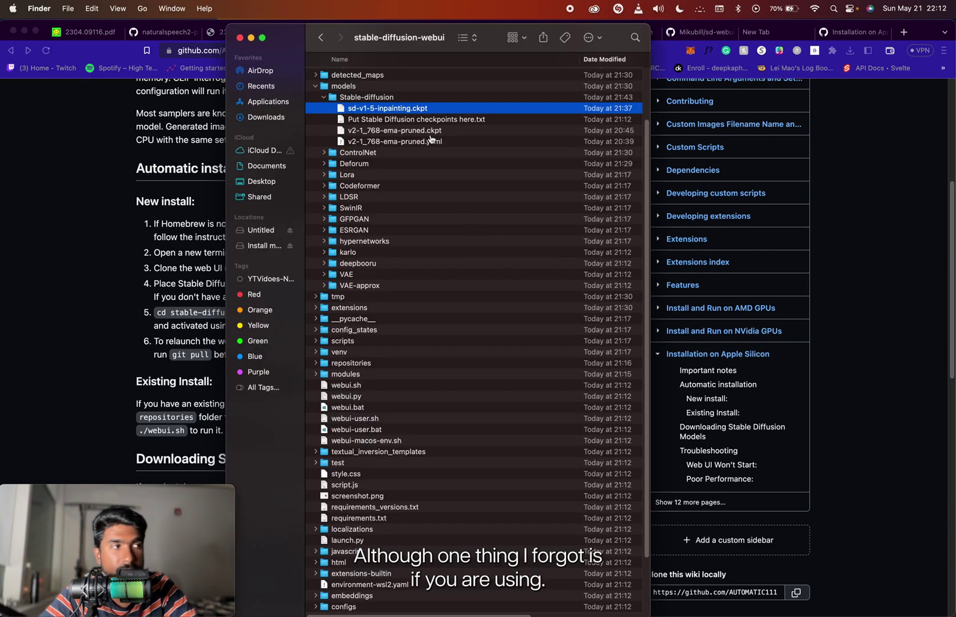
key("super+Tab")
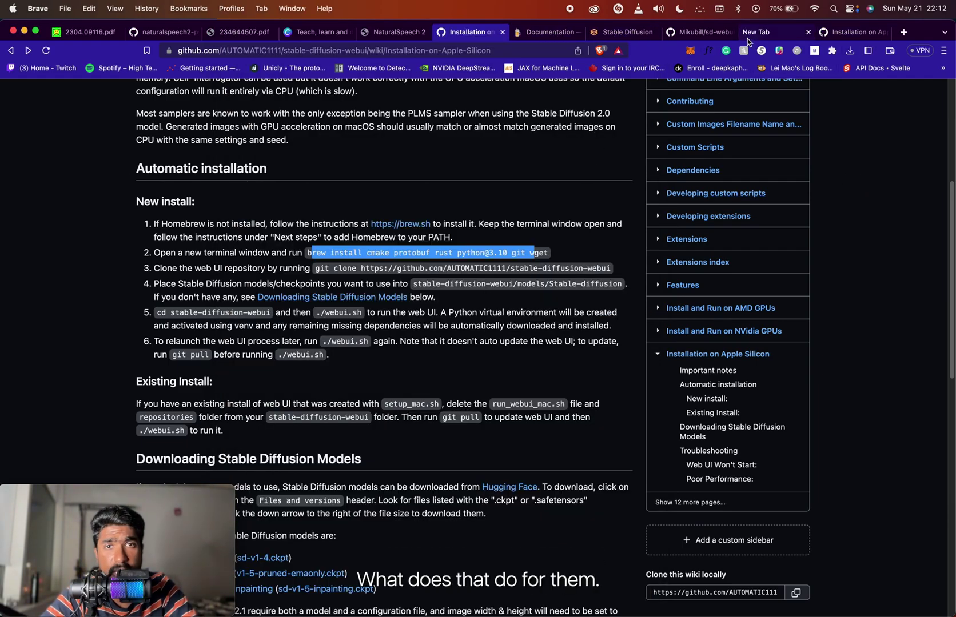
- Search the web in a new tab for "deforum stable diffusion extension" and look through the deforum-art/sd-webui-deforum GitHub repository's README
key("super+t")
type("de")
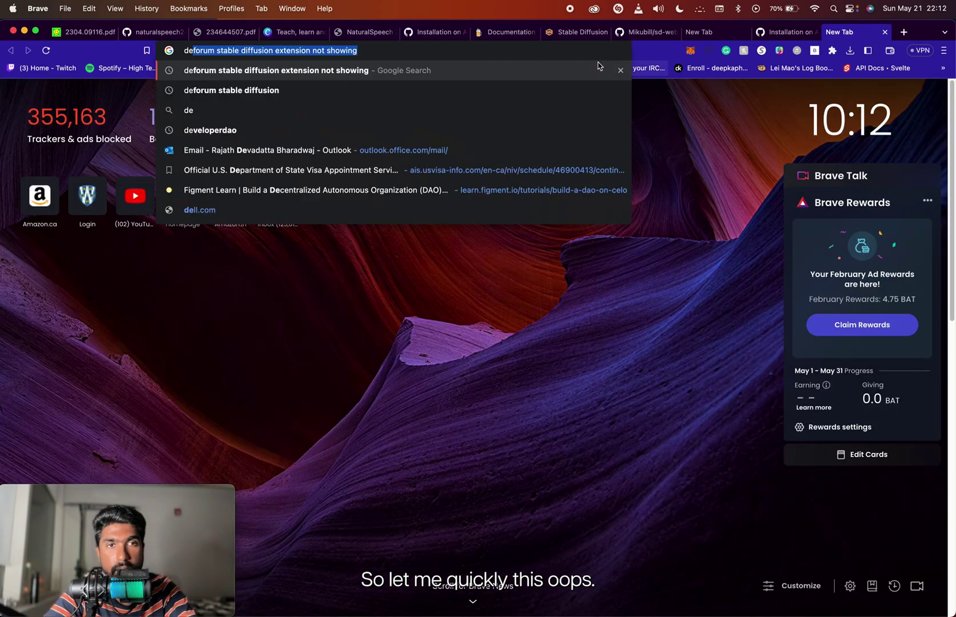
key("Return")
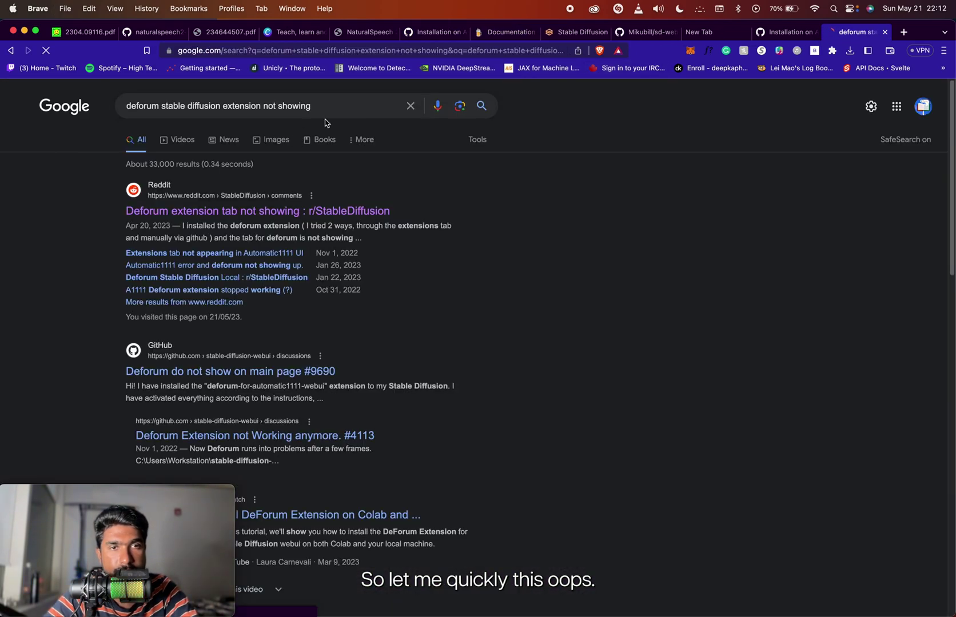
left_click_drag(326, 111, 261, 109)
key("BackSpace")
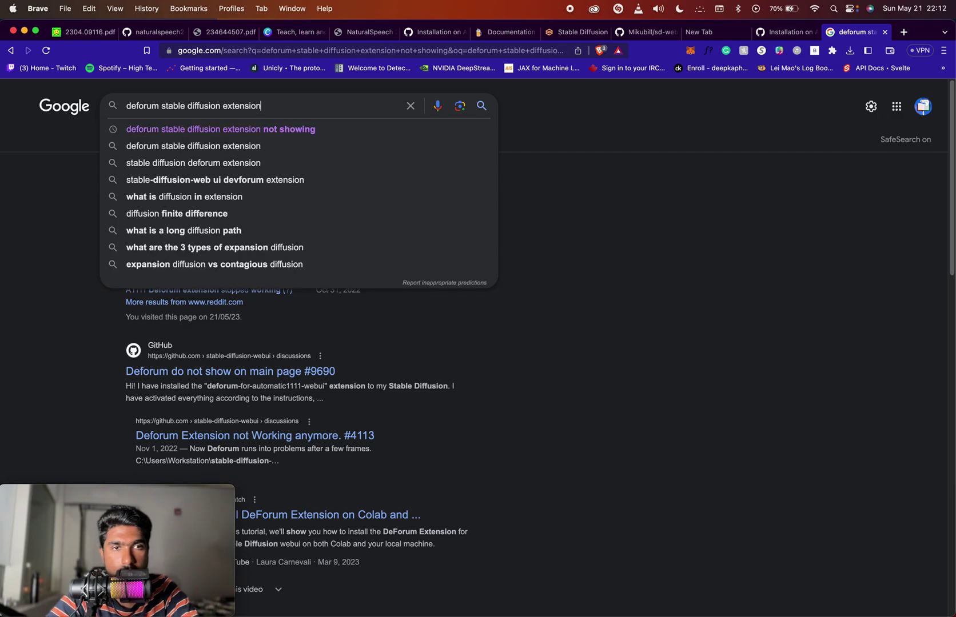
key("Return")
left_click(279, 215)
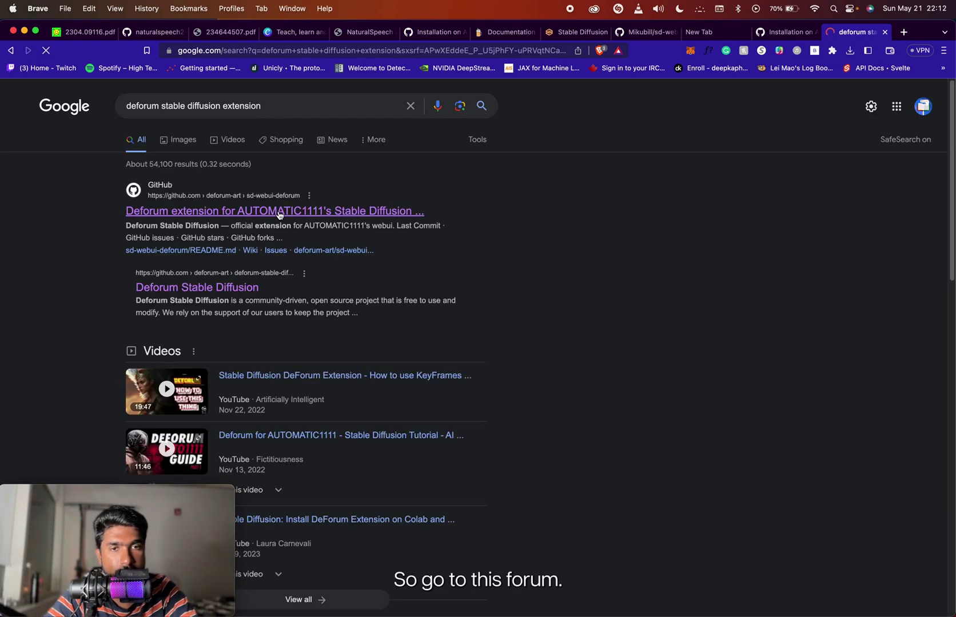
scroll(469, 315, "down", 15)
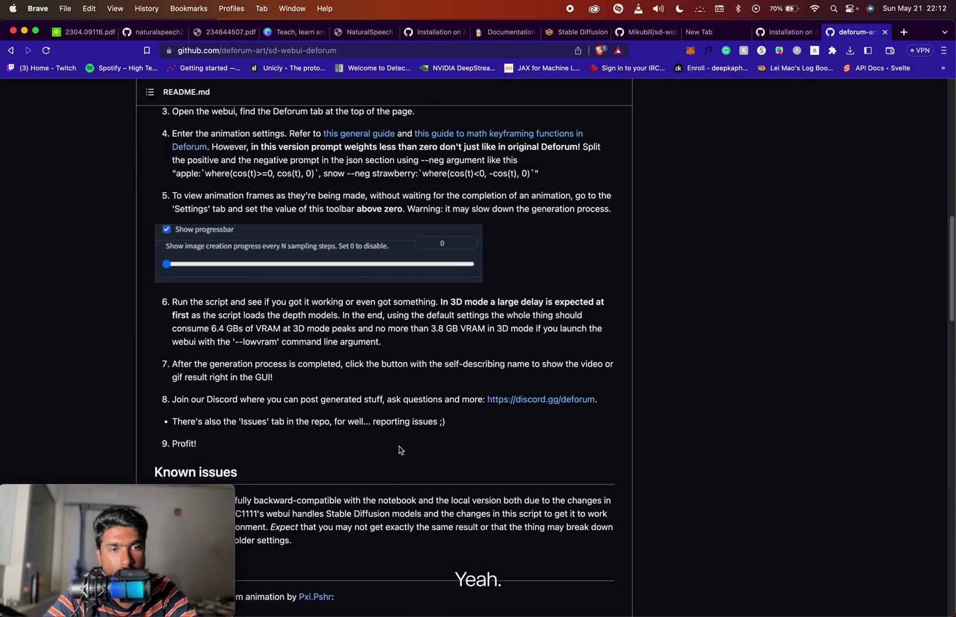
scroll(399, 450, "up", 15)
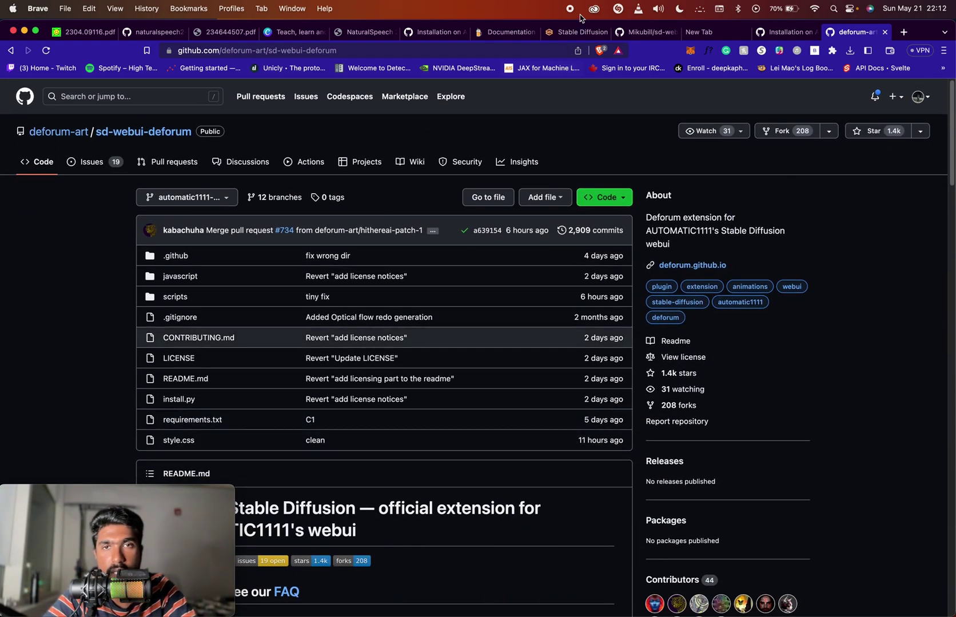
- Bring up the Stable Diffusion web UI page and Finder, open the Warp terminal, and move up one directory with cd .
left_click(578, 32)
key("super+Tab")
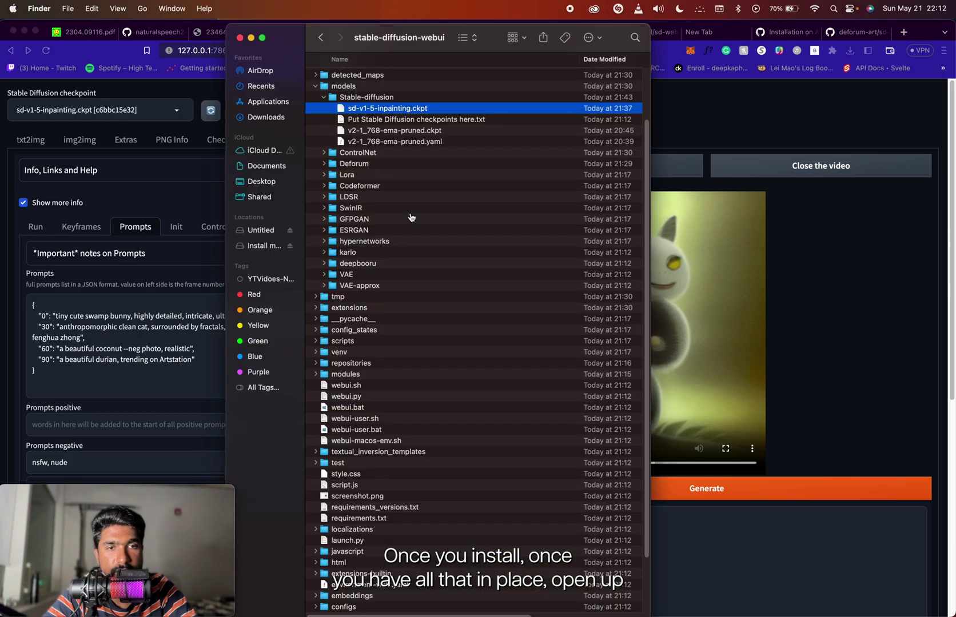
scroll(388, 292, "down", 4)
scroll(388, 291, "up", 7)
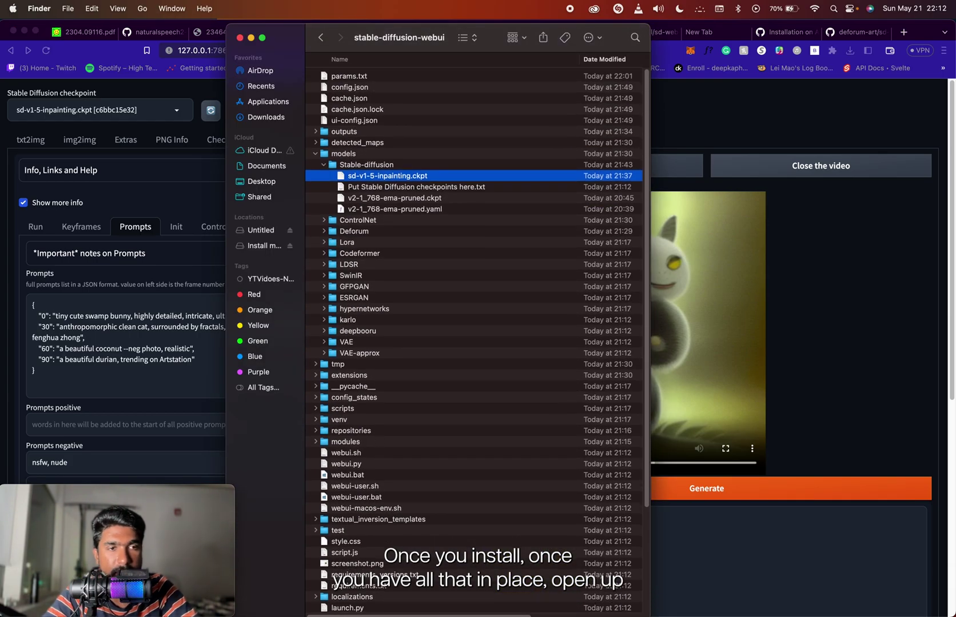
key("super+space")
type("warp")
key("Return")
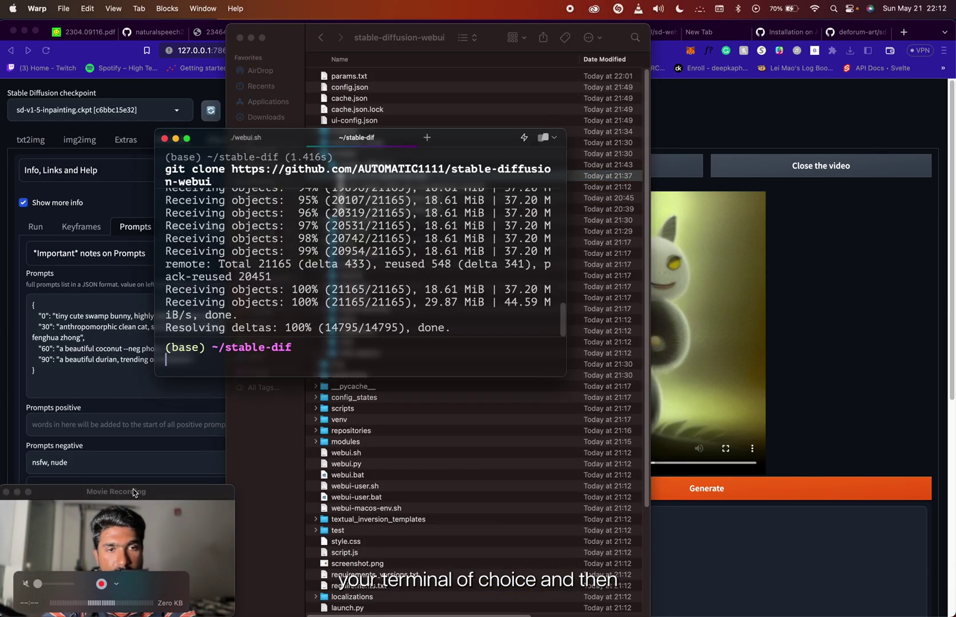
type("cd ..")
key("Return")
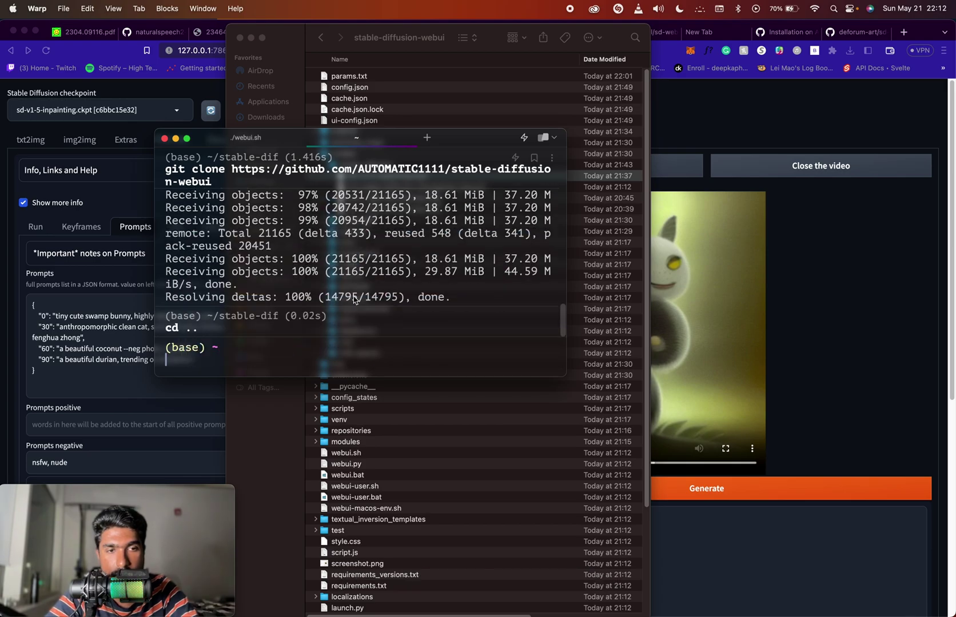
- Stop the web UI process in the other terminal session, clear the output, and relaunch it with ./webui.sh from stable-diffusion-webui
left_click(249, 140)
key("ctrl+c")
key("super+k")
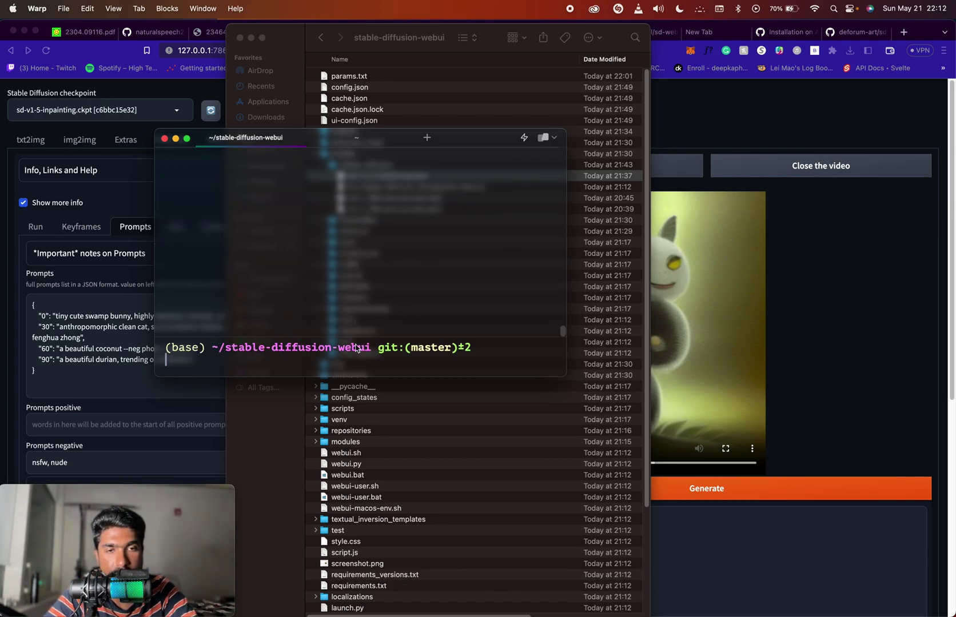
type("./webui.sh")
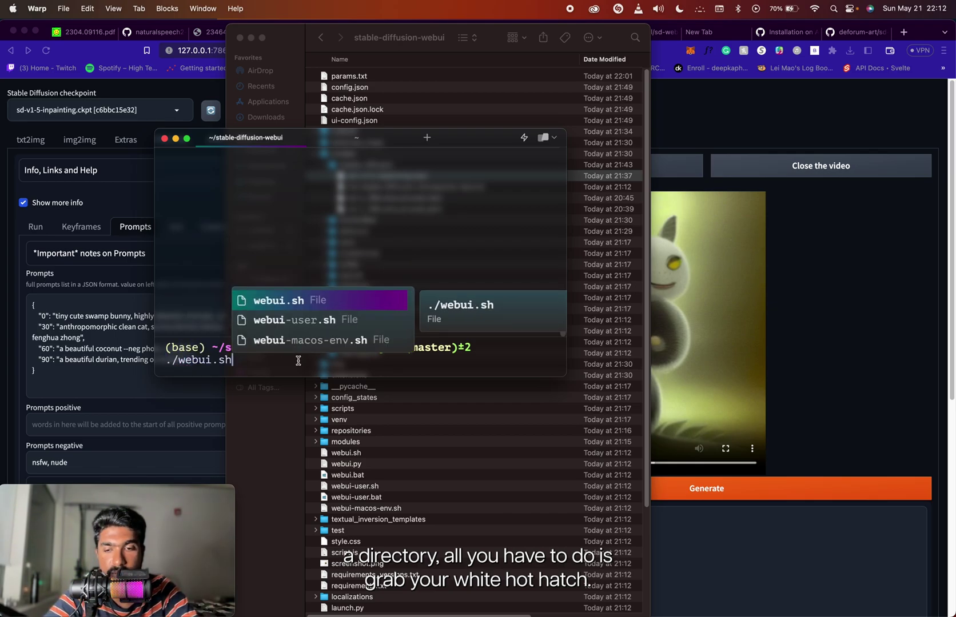
key("Return")
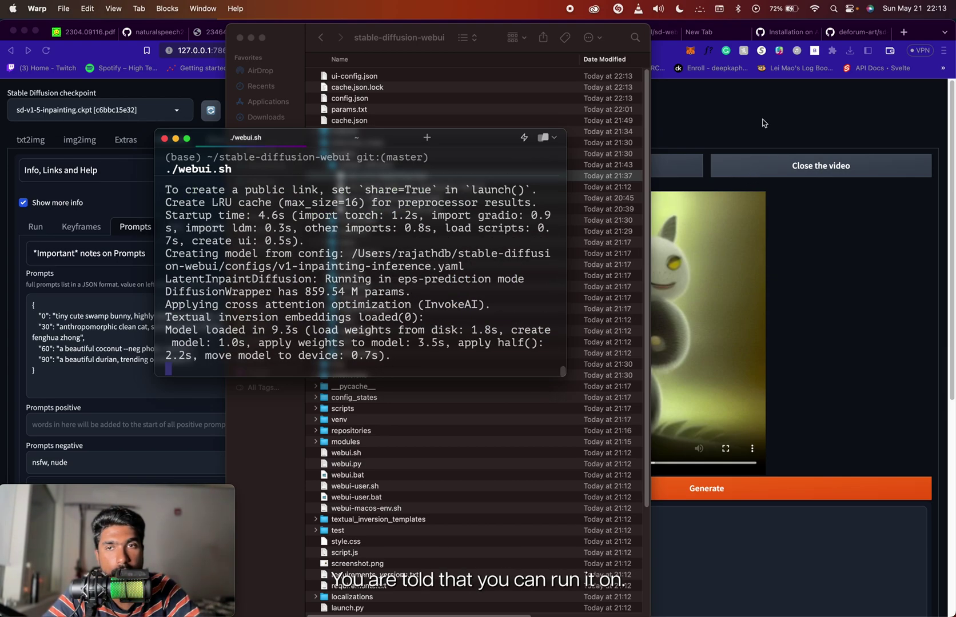
- Switch to Brave and reload the Stable Diffusion web UI at 127.0.0.1:7860
left_click(729, 125)
left_click(336, 51)
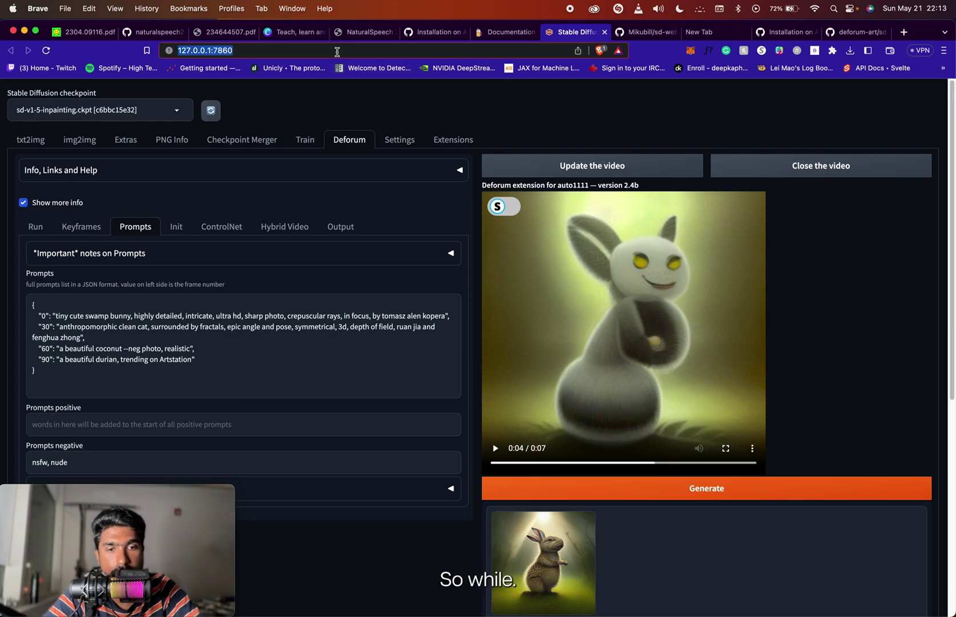
key("Return")
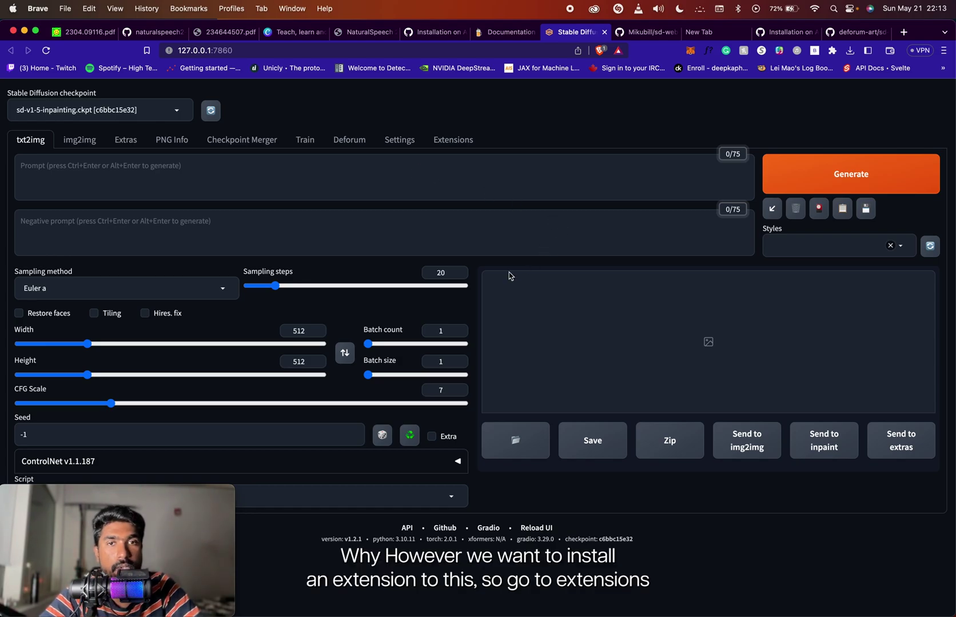
- Load the list of available web UI extensions from the AUTOMATIC1111 extension index URL
left_click(456, 139)
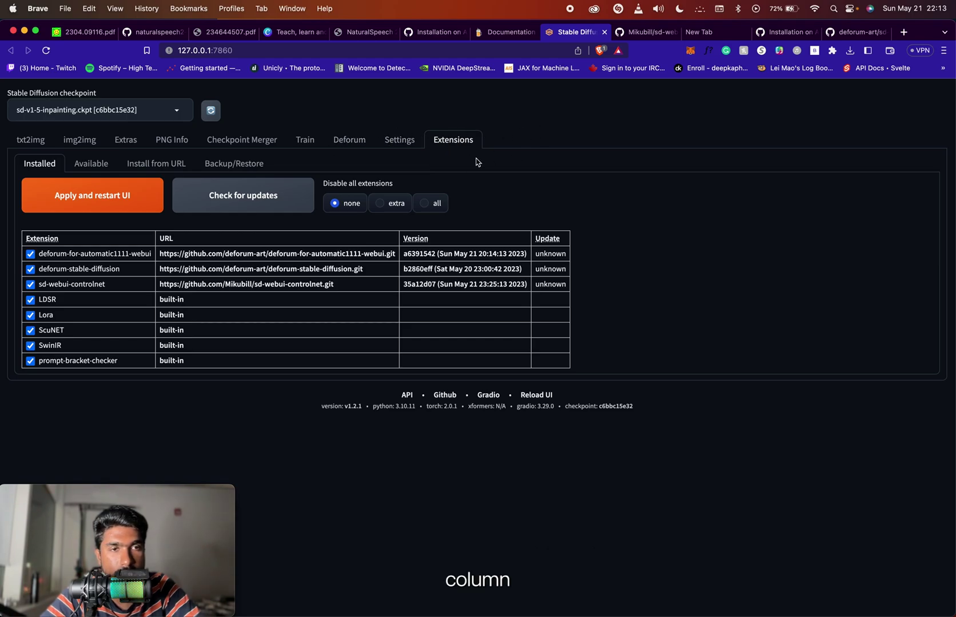
left_click(96, 164)
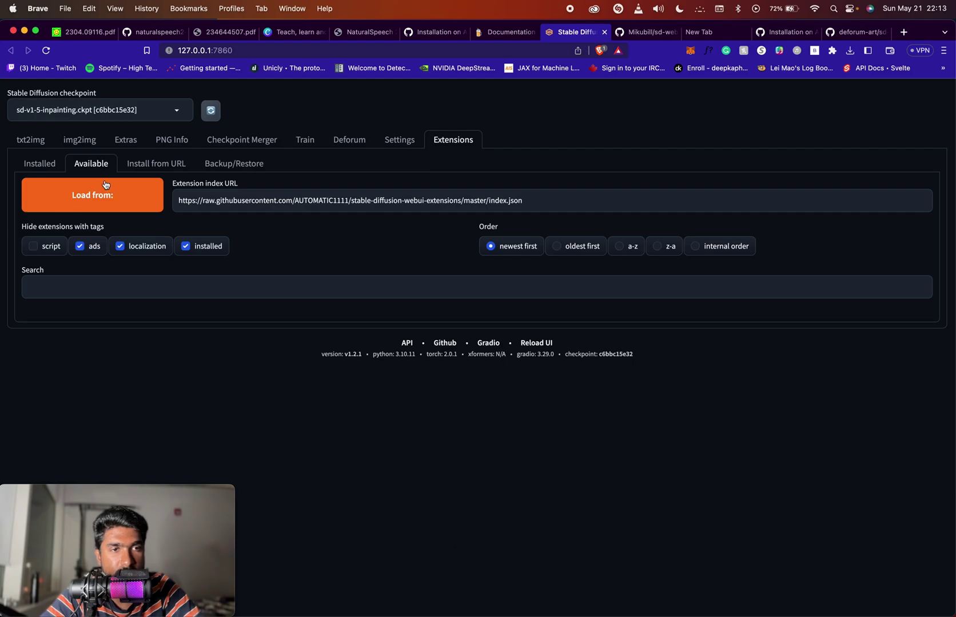
left_click(101, 202)
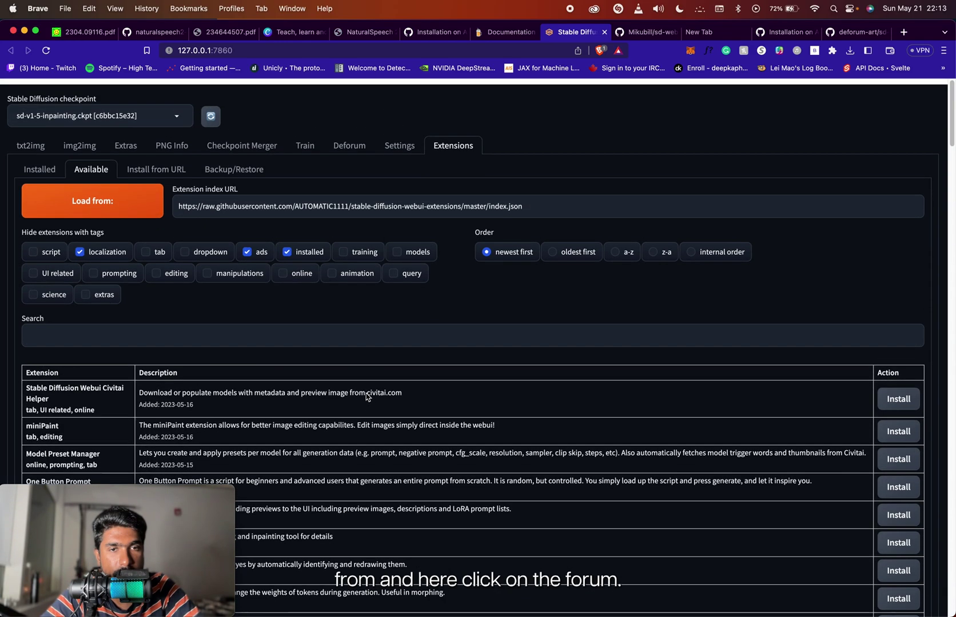
- Search the available extensions for "defo", shorten the term to "def", and clear the search
left_click(352, 332)
type("defo")
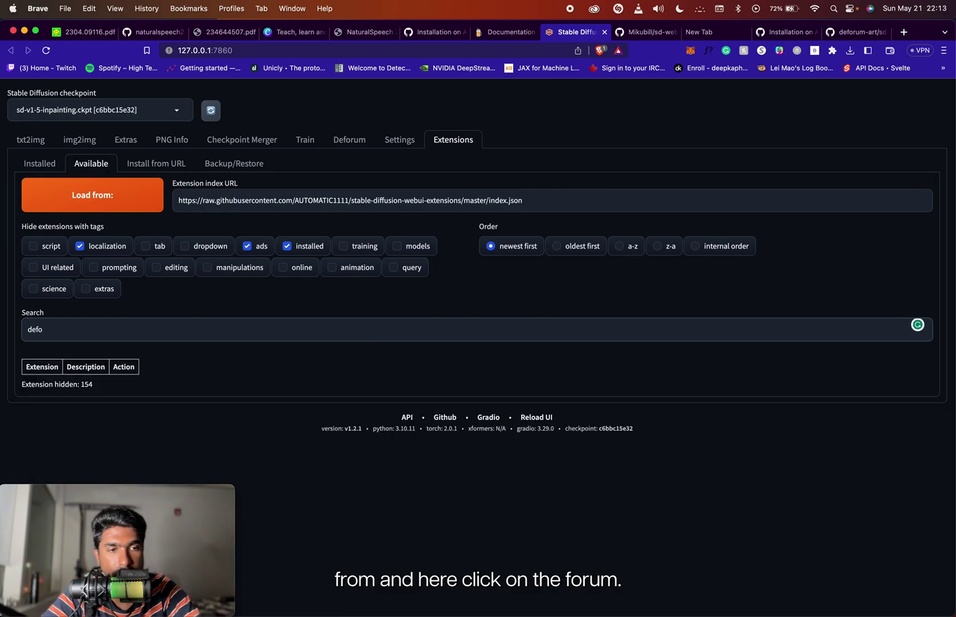
key("BackSpace")
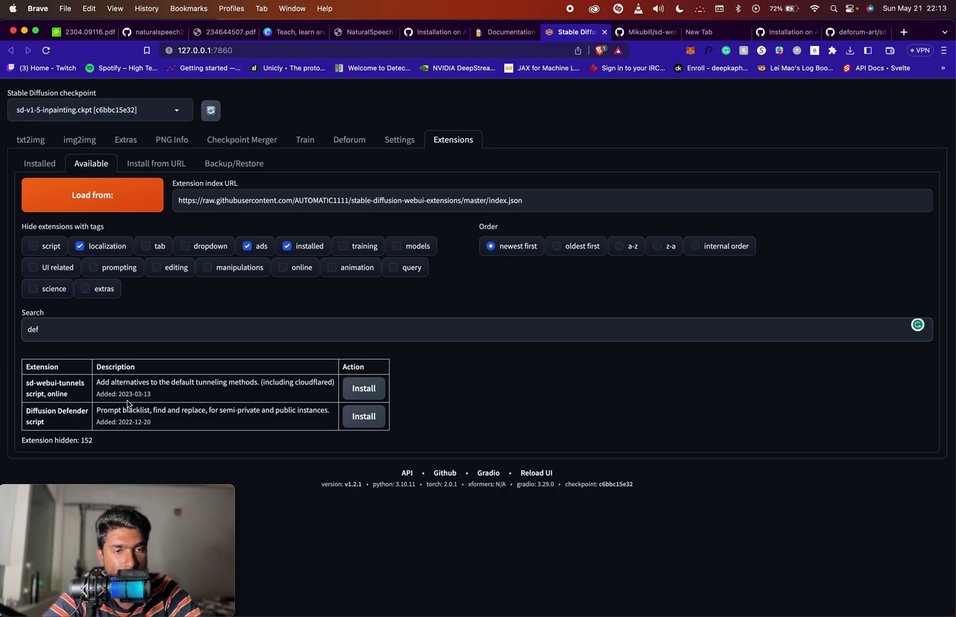
key("BackSpace")
key("BackSpace")
key("BackSpace")
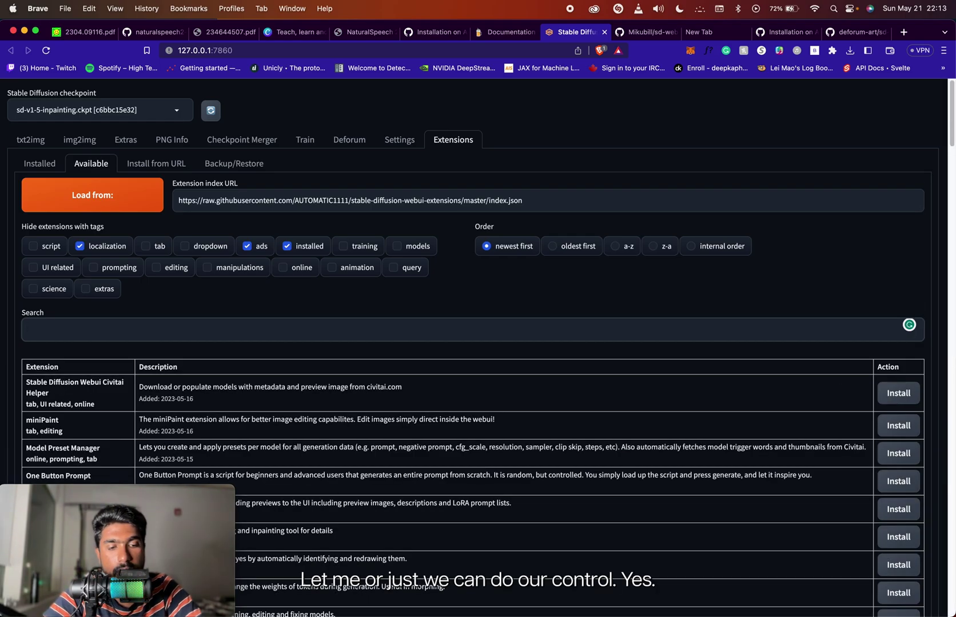
- Find "defo" on the page and look through the whole list of available extensions for Deforum
key("super+f")
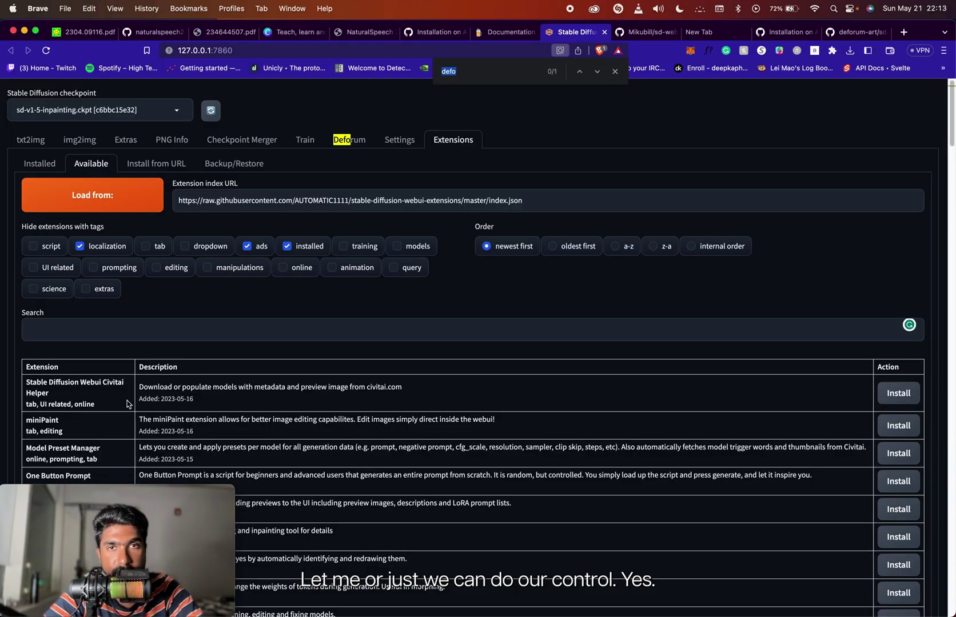
left_click(596, 73)
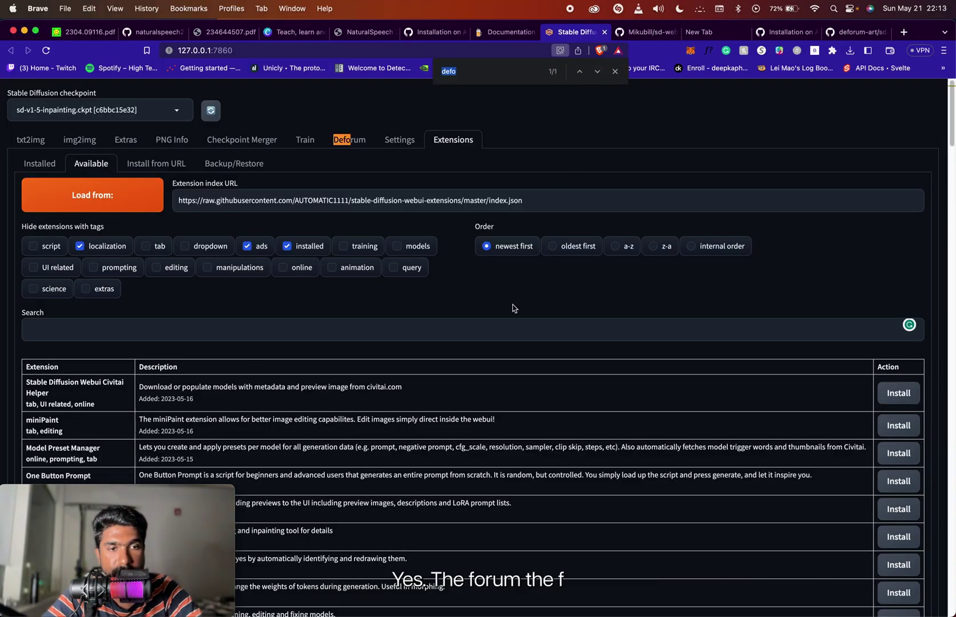
scroll(512, 308, "down", 20)
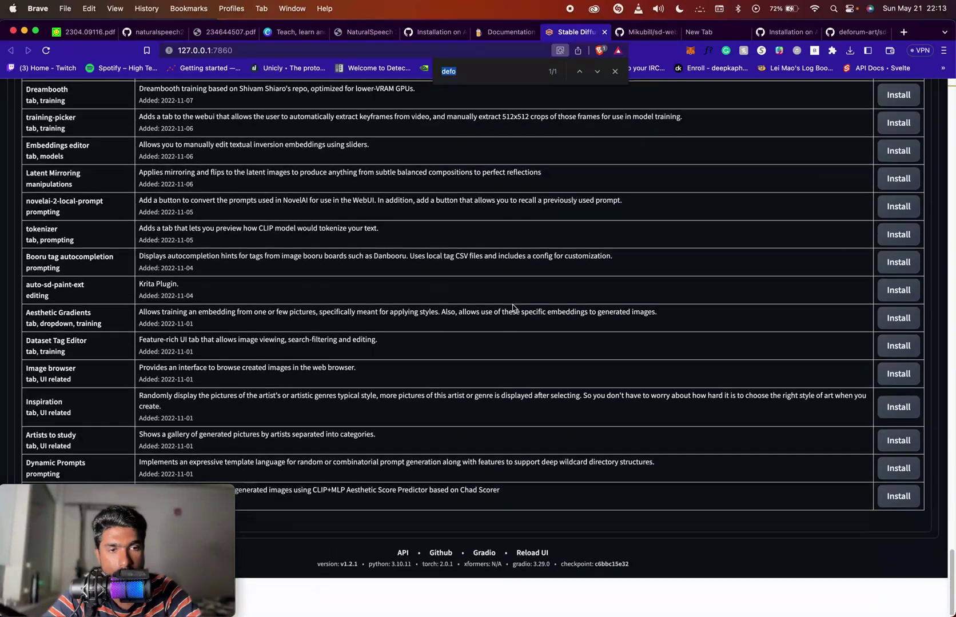
left_click_drag(114, 492, 824, 495)
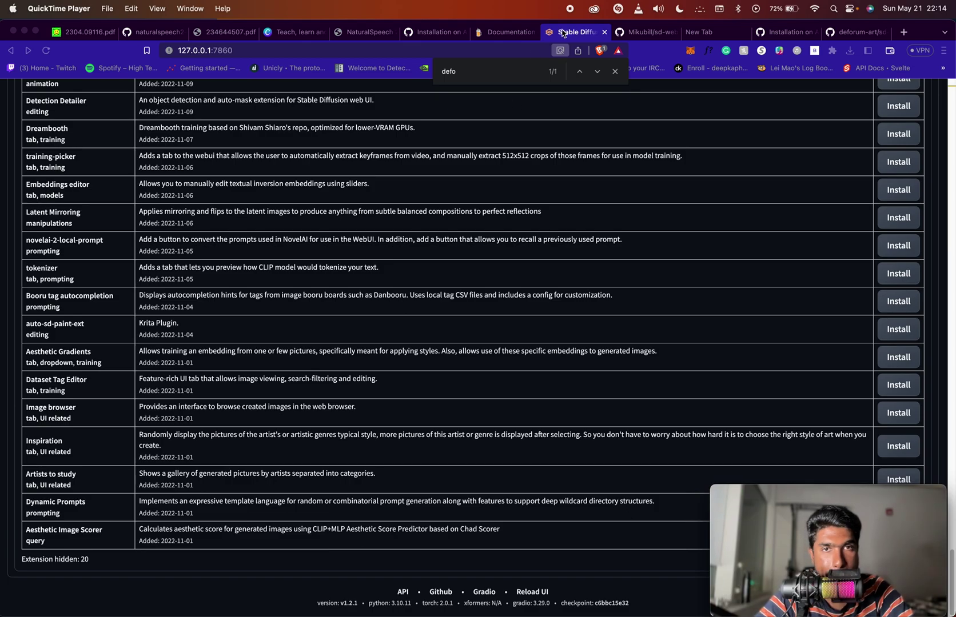
left_click(491, 89)
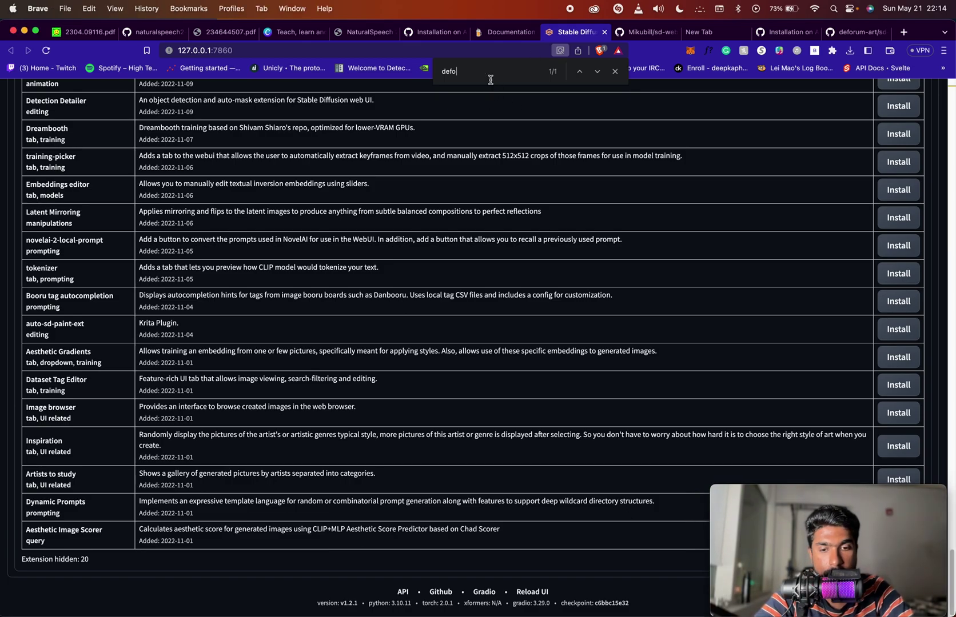
key("BackSpace")
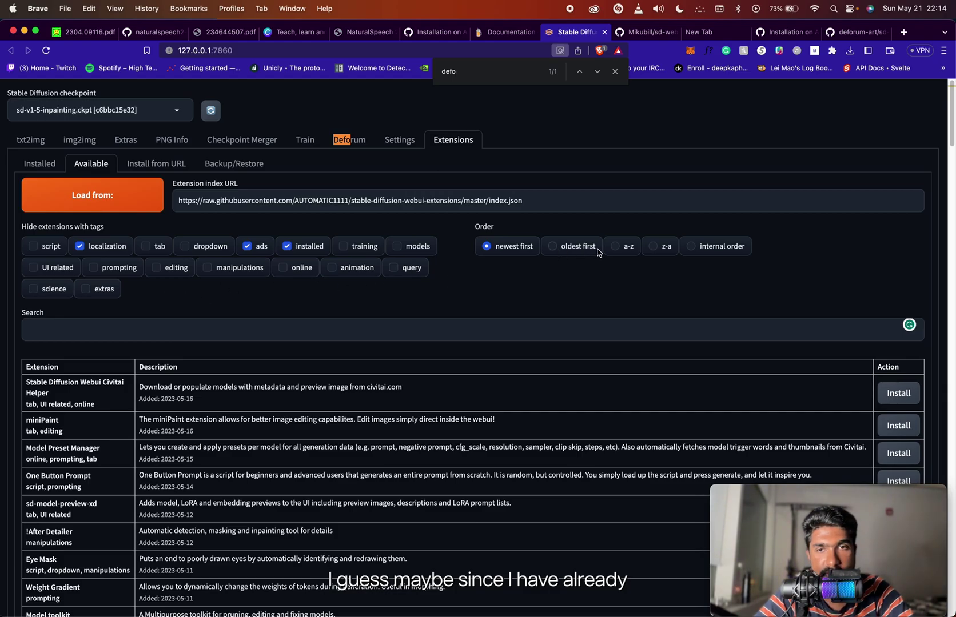
scroll(290, 331, "down", 20)
scroll(238, 440, "down", 10)
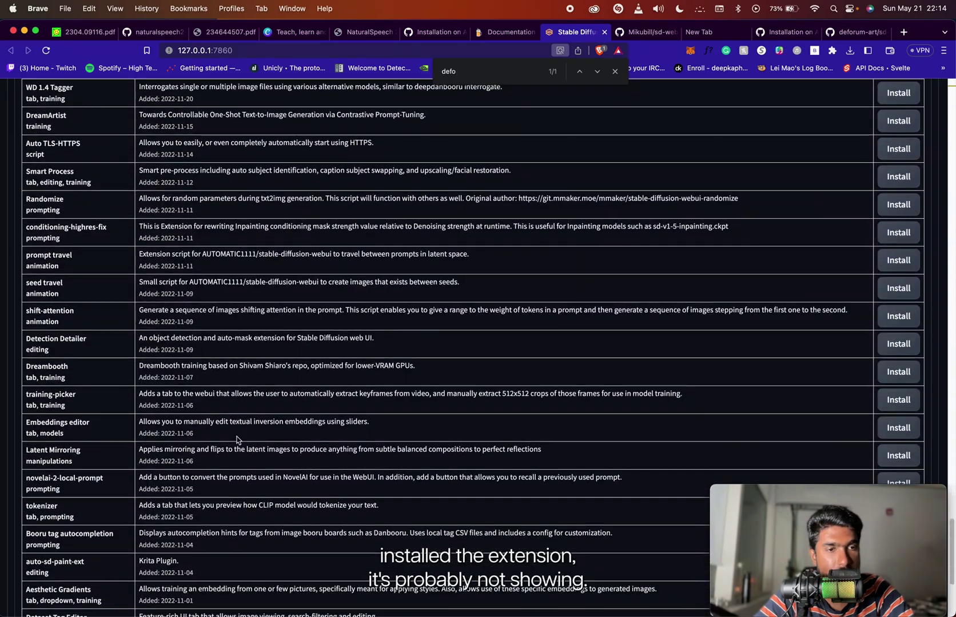
left_click(489, 66)
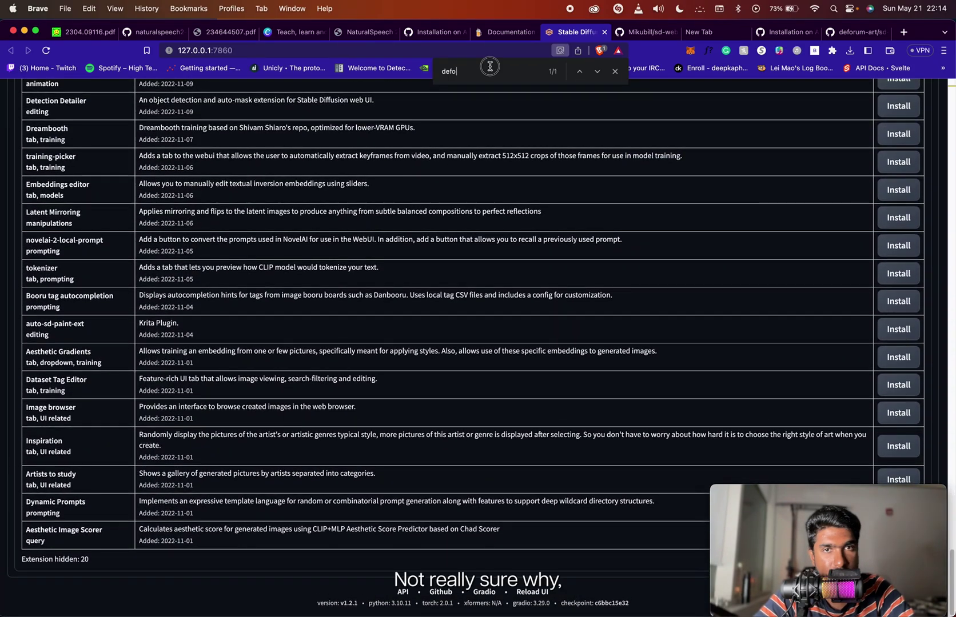
- Find "defor" on the page and filter the available extensions by "def"
type("r")
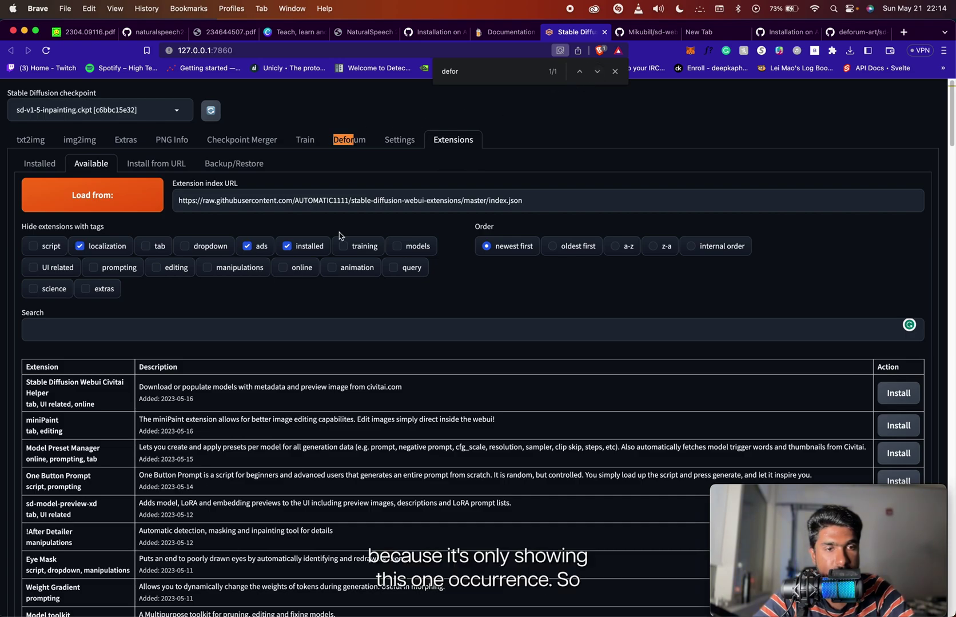
scroll(339, 236, "down", 3)
scroll(257, 237, "up", 2)
left_click(201, 239)
type("def")
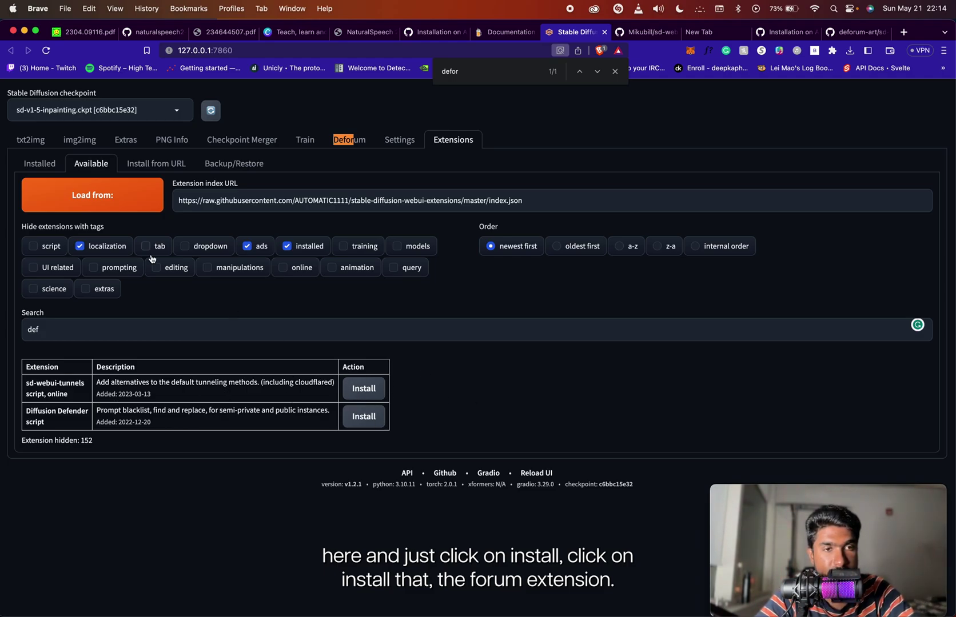
- Open the deforum-for-automatic1111-webui repository from the installed extensions list and look through its file list and README
left_click(45, 164)
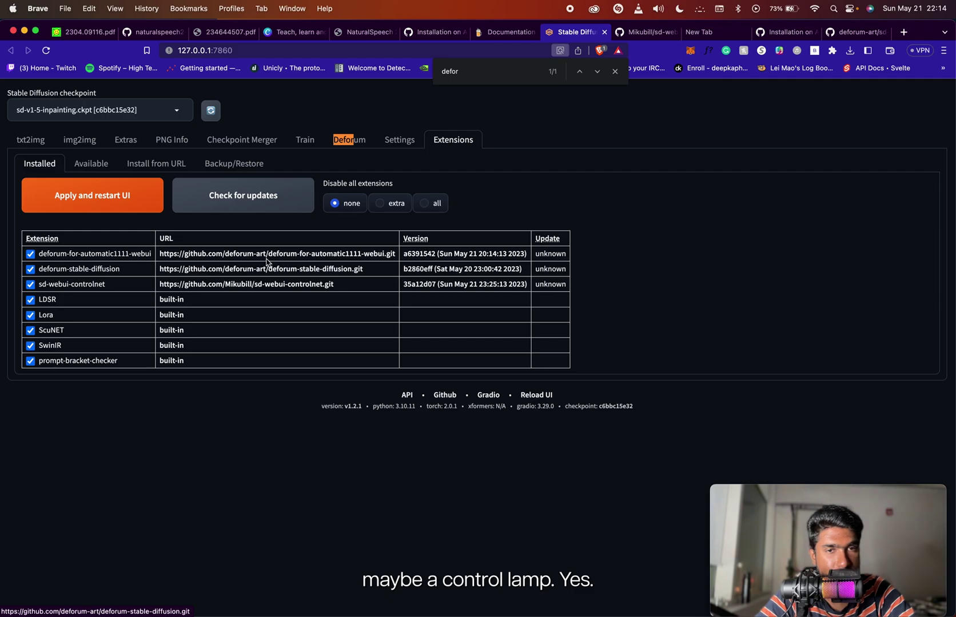
left_click(286, 253)
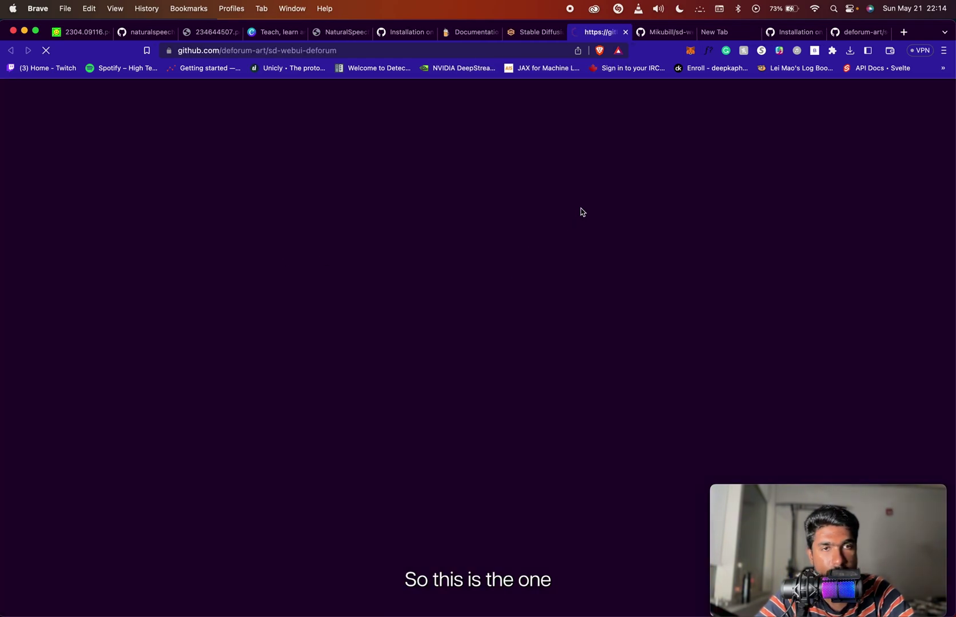
scroll(379, 391, "down", 10)
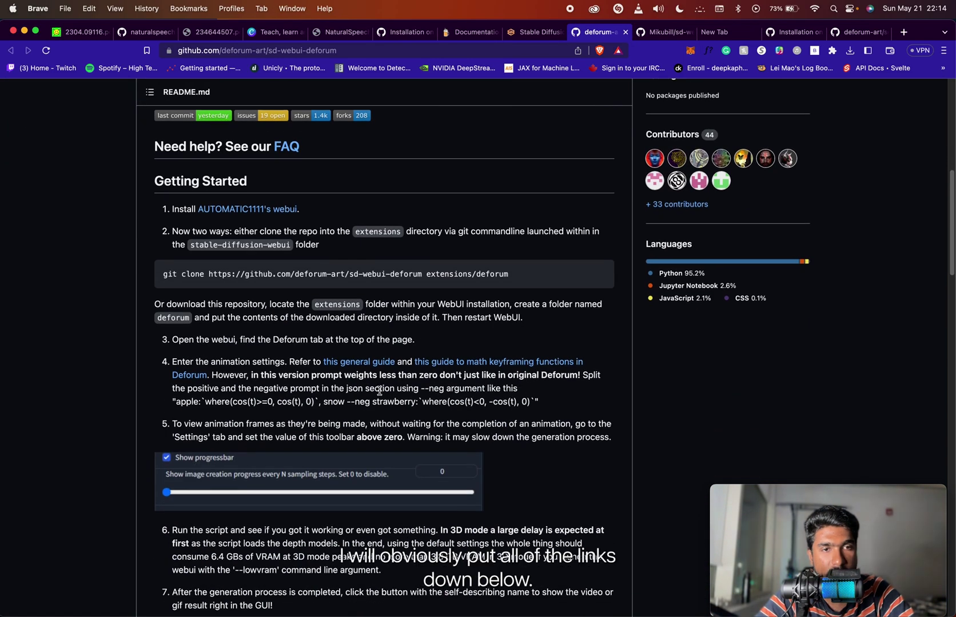
scroll(379, 391, "down", 20)
scroll(380, 394, "up", 20)
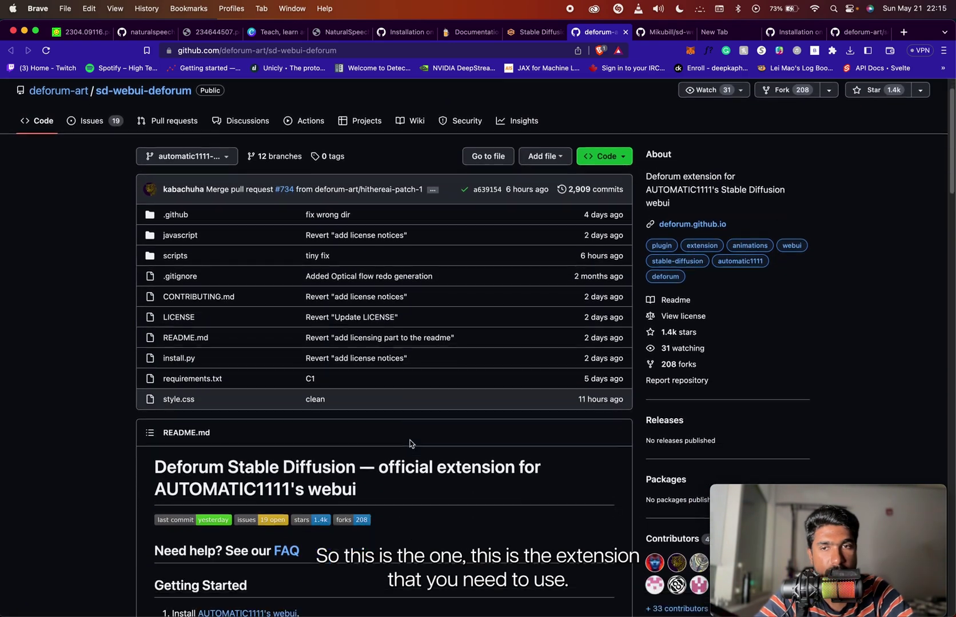
scroll(409, 443, "down", 5)
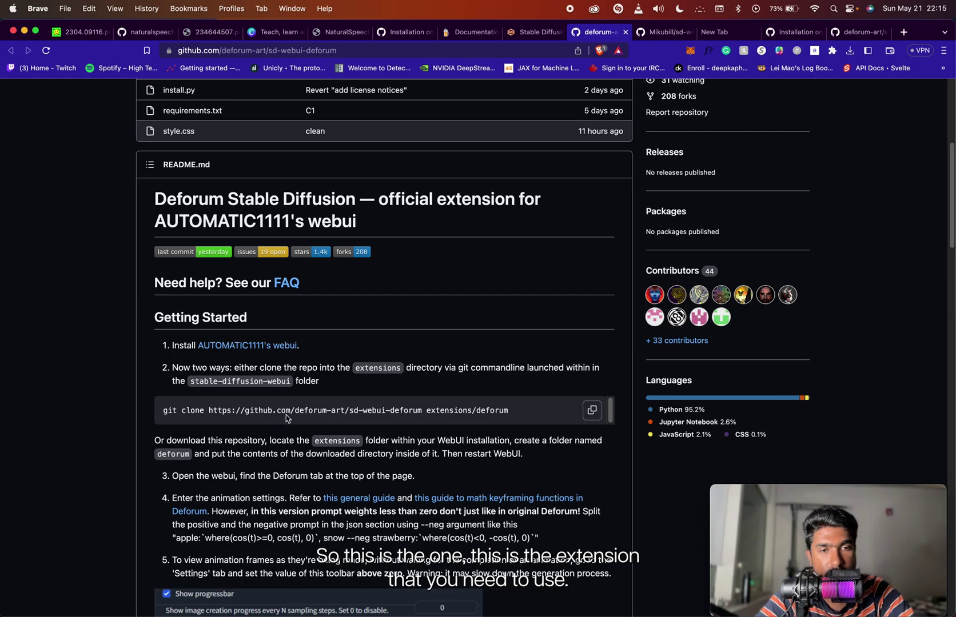
- Bring up the web UI's form for installing extensions from a URL and copy the HTTPS clone URL of the sd-webui-deforum repository
left_click(545, 33)
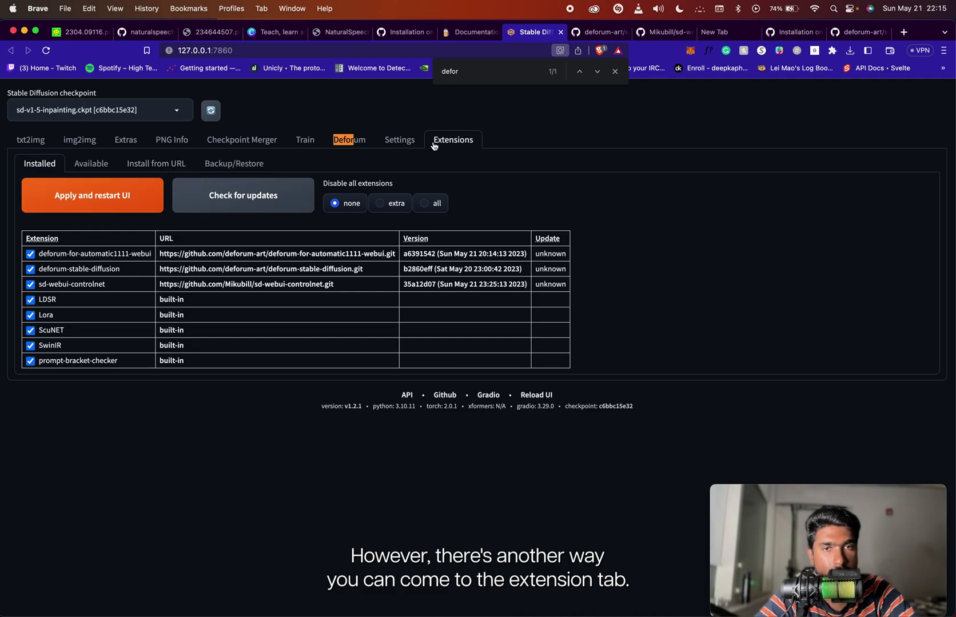
left_click(147, 164)
left_click(593, 32)
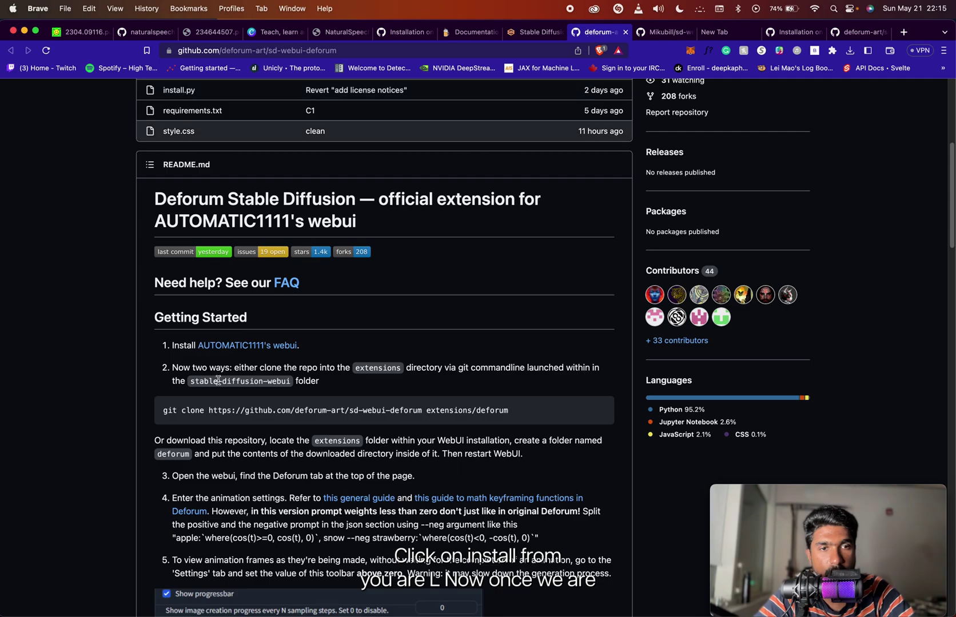
scroll(531, 409, "up", 10)
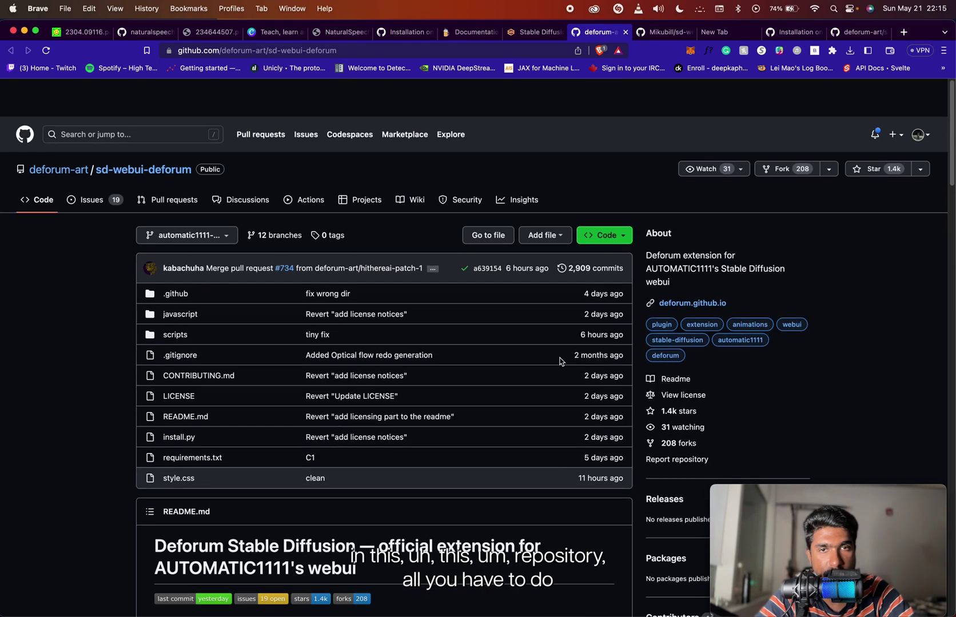
left_click(609, 197)
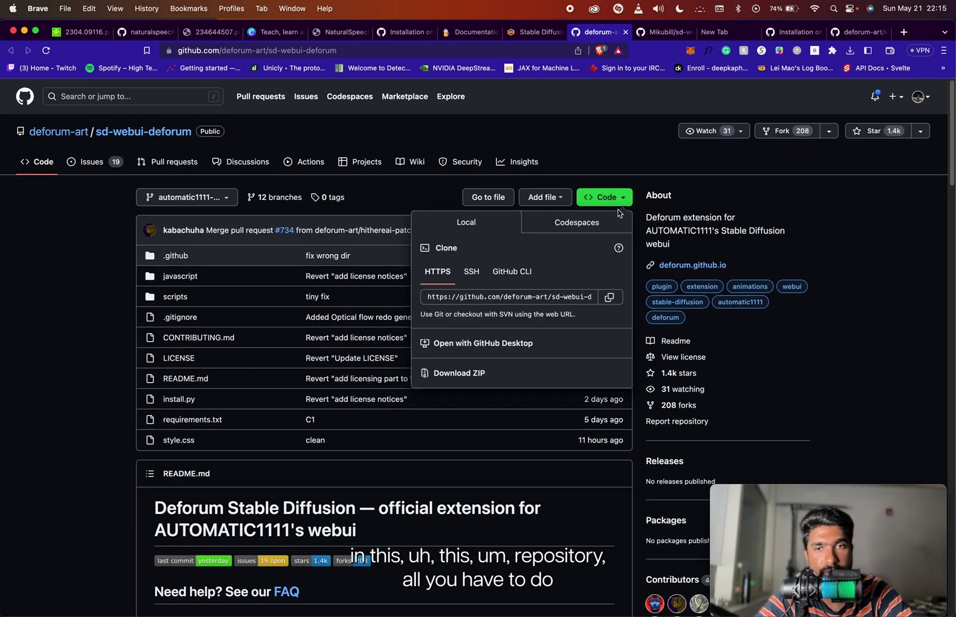
left_click(609, 297)
left_click(661, 148)
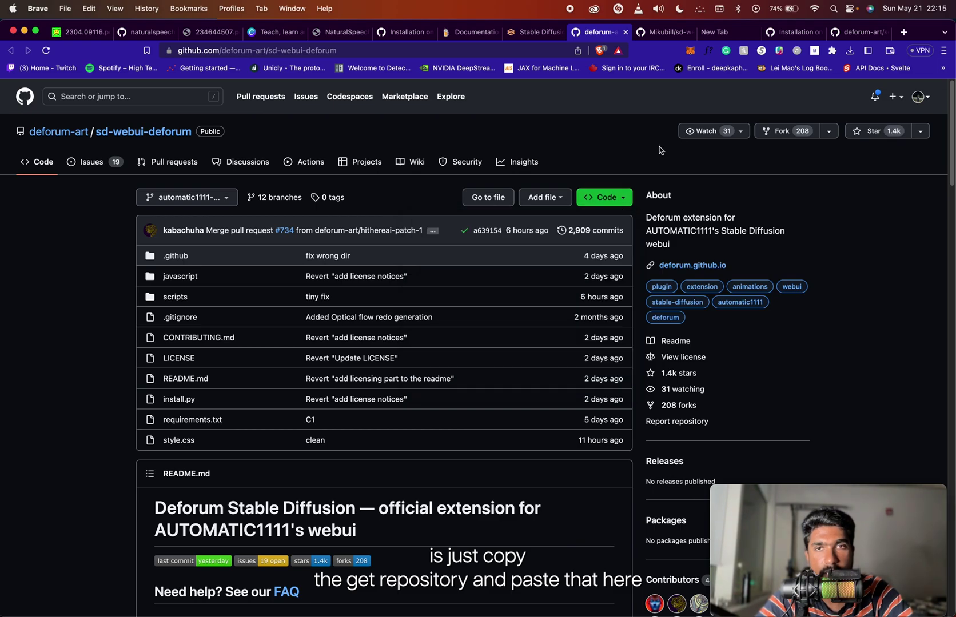
left_click(533, 32)
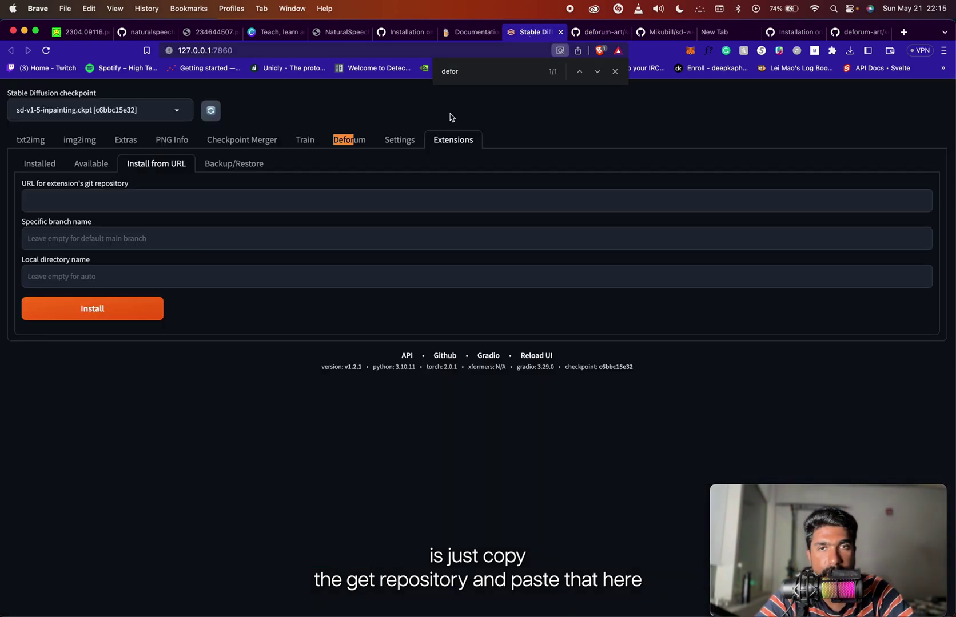
left_click(243, 204)
key("super+v")
left_click(123, 312)
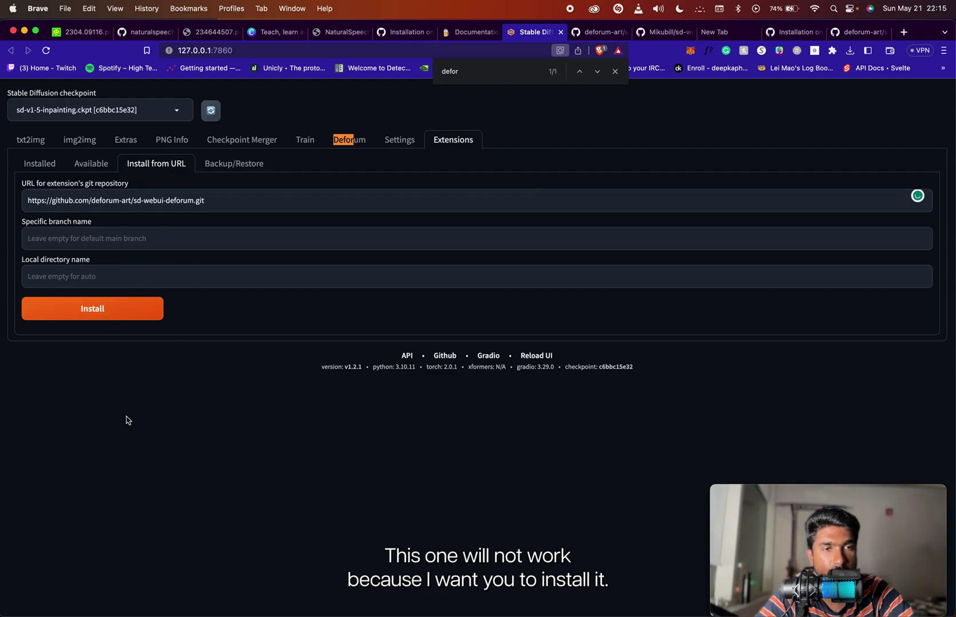
left_click(104, 317)
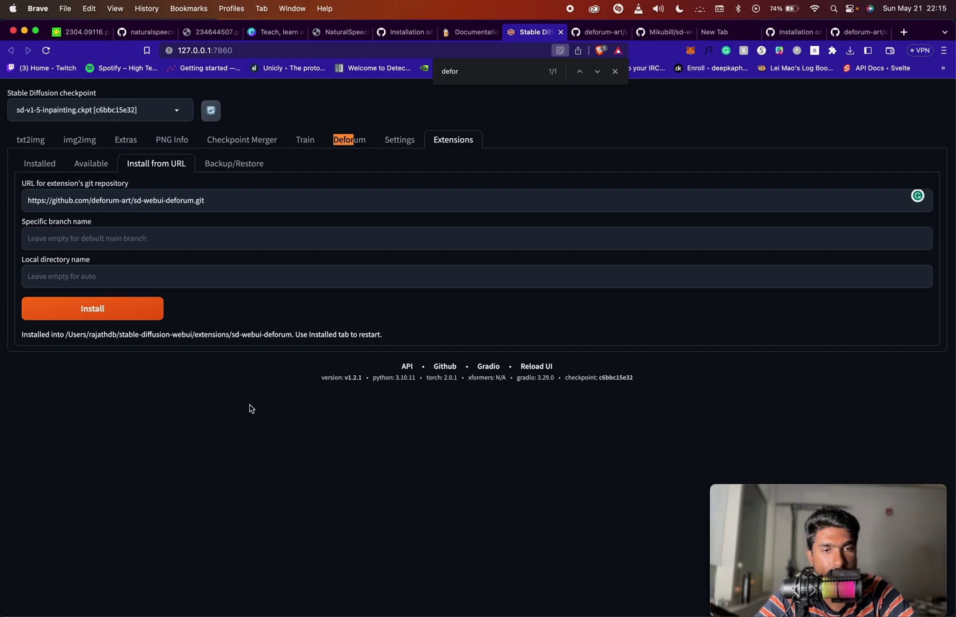
left_click(41, 164)
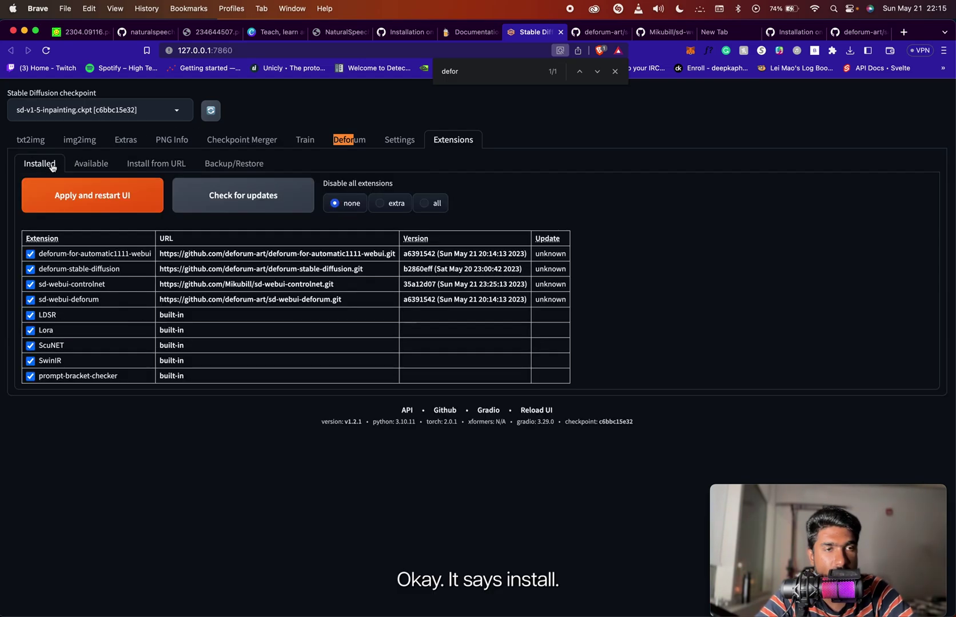
left_click(109, 197)
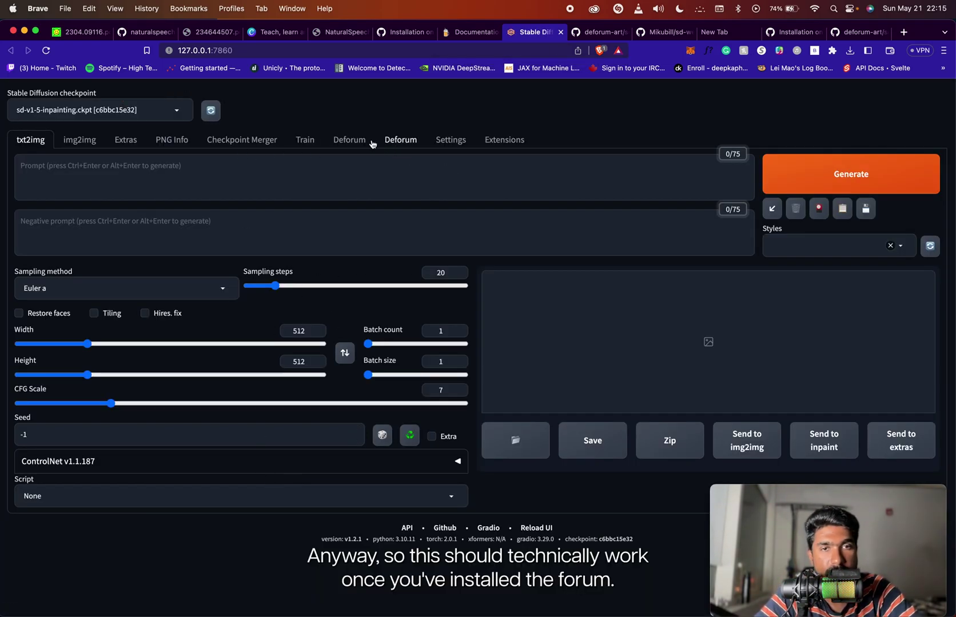
- Try to open both Deforum pages of the web UI and check the installed extensions list for duplicate Deforum entries
left_click(350, 141)
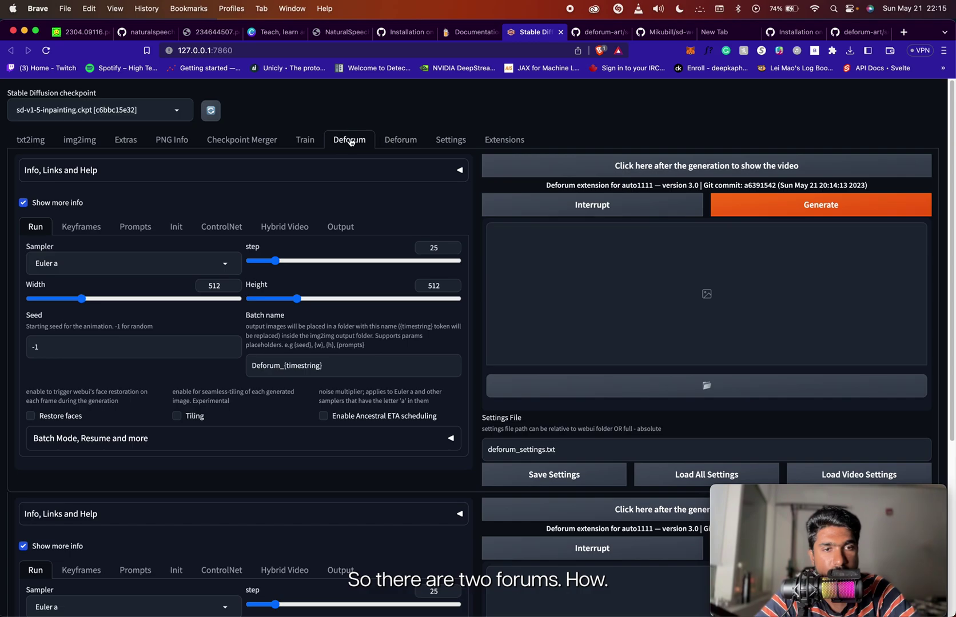
left_click(399, 139)
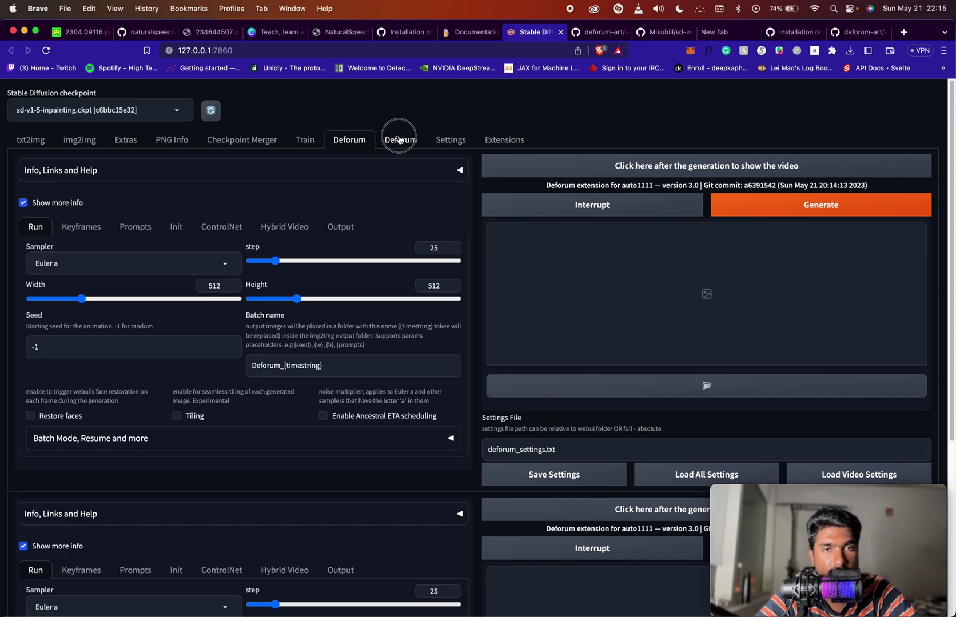
left_click(449, 140)
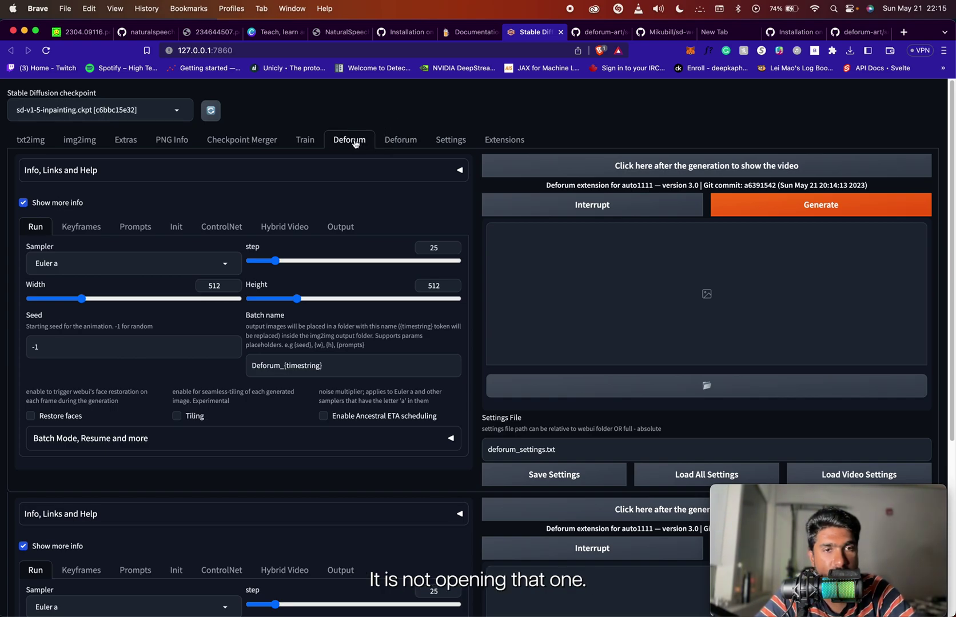
left_click(449, 139)
left_click(368, 140)
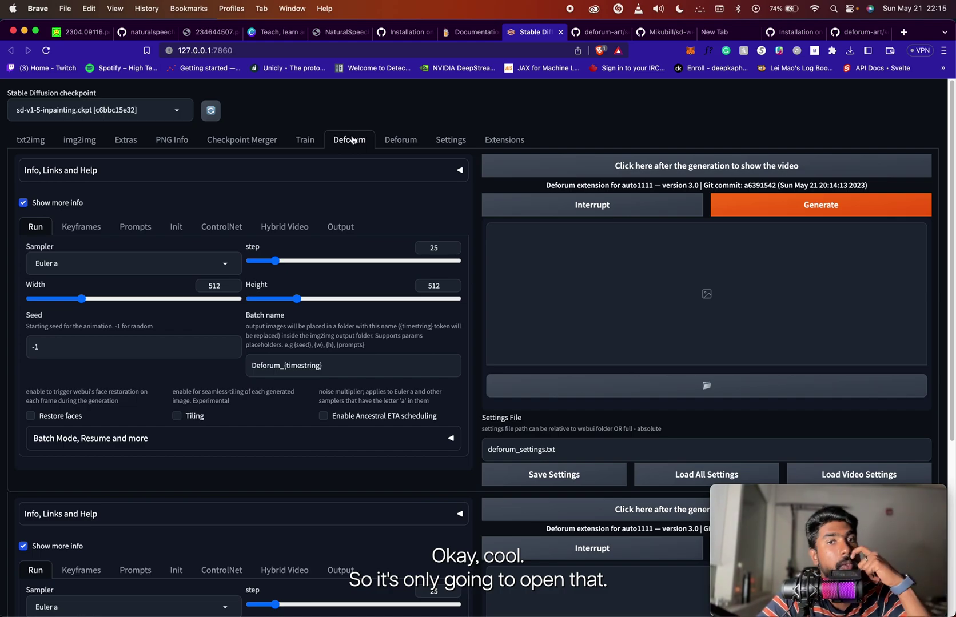
left_click(504, 139)
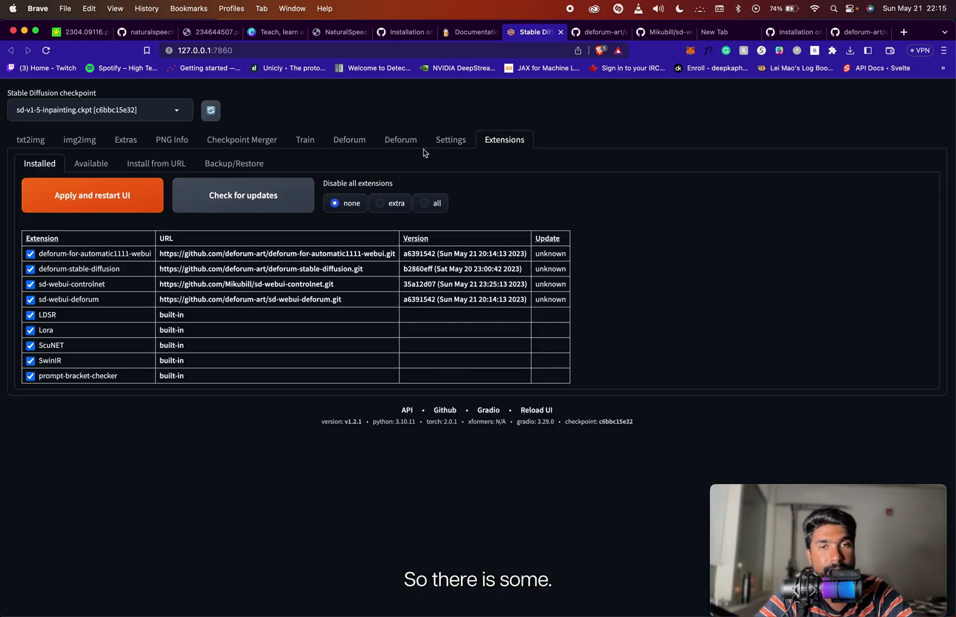
left_click(449, 140)
left_click(497, 137)
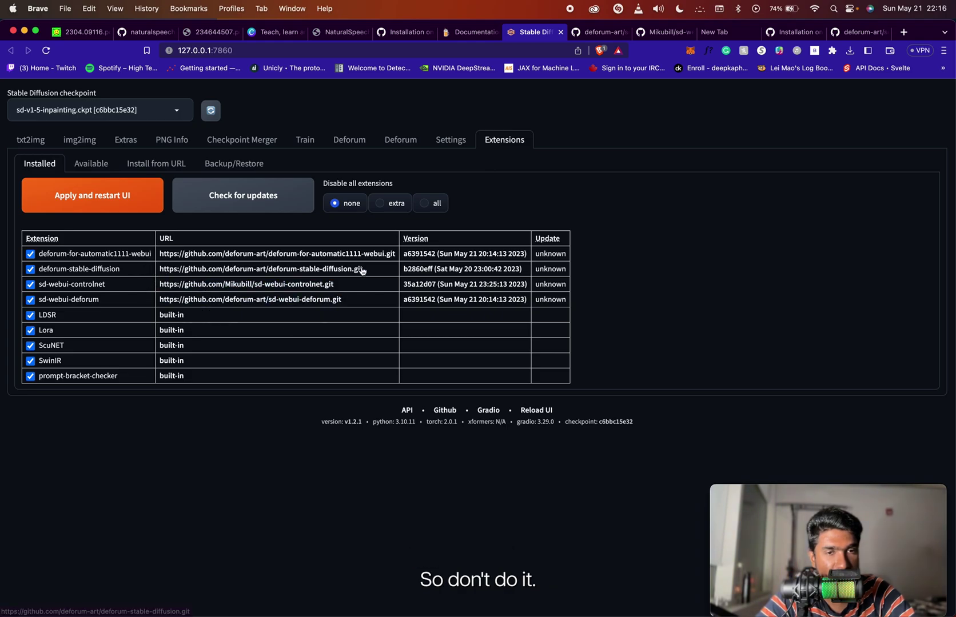
- Look over Deforum's run settings and examine its default JSON list of prompts keyed by frame number
left_click(381, 140)
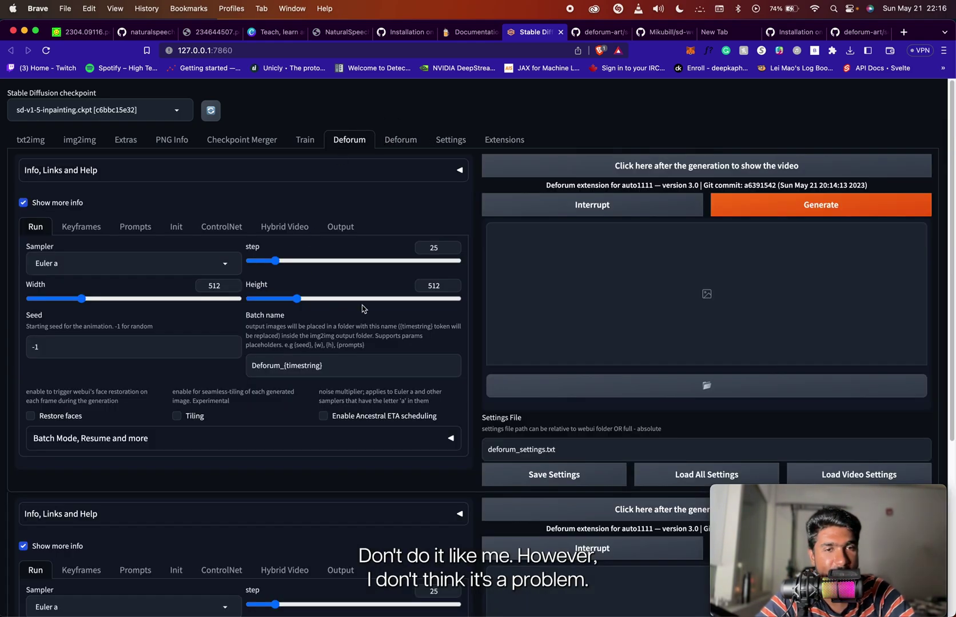
scroll(358, 356, "down", 5)
scroll(358, 357, "up", 5)
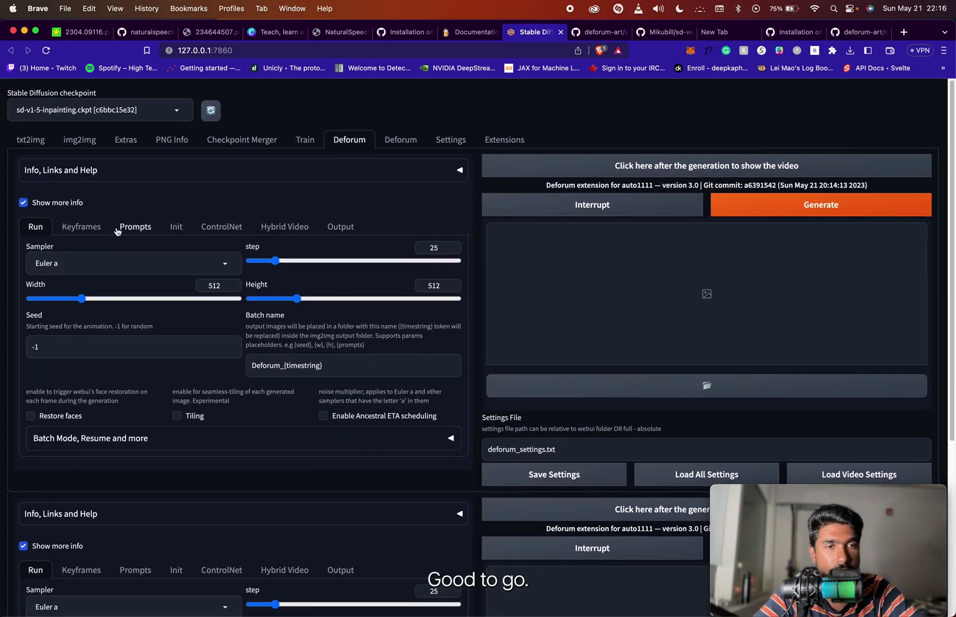
left_click(147, 228)
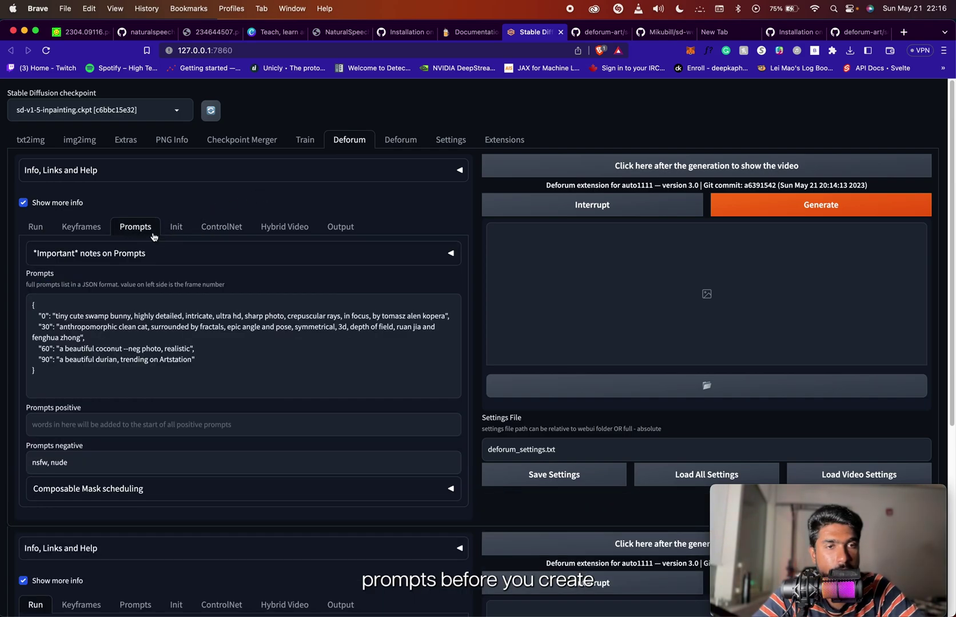
scroll(142, 410, "down", 2)
scroll(85, 374, "up", 2)
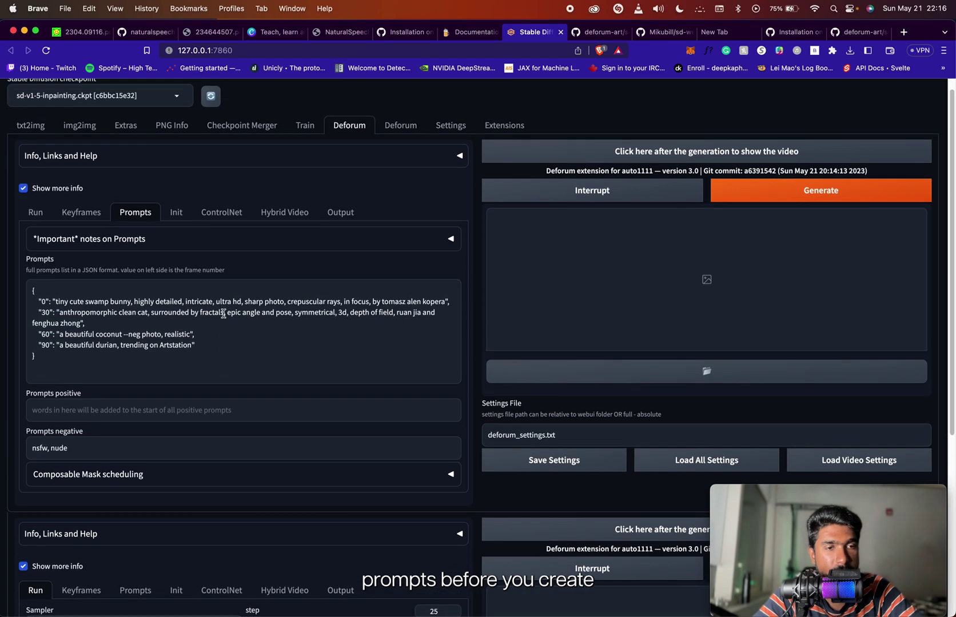
left_click_drag(85, 373, 42, 298)
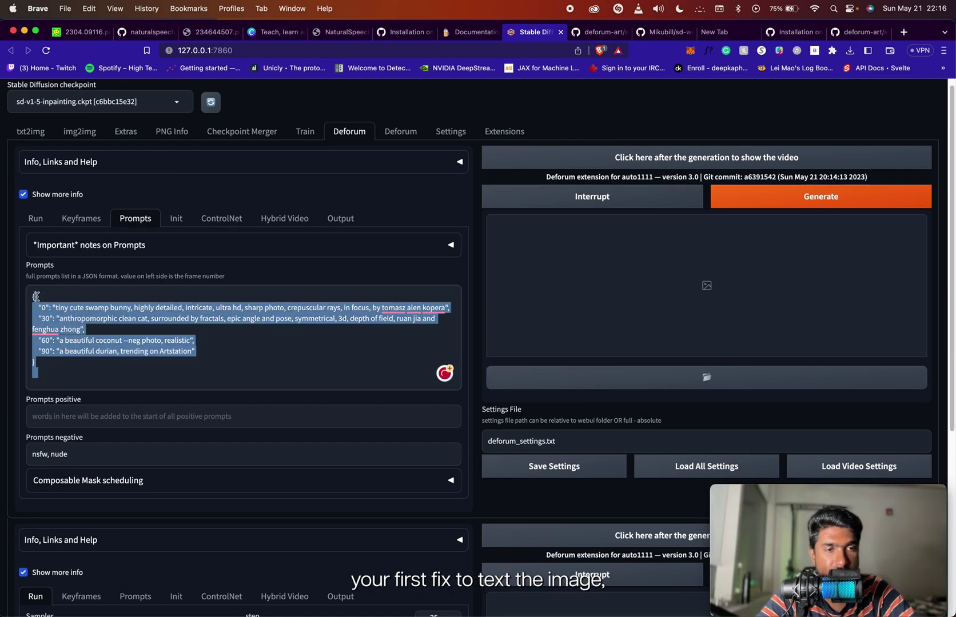
left_click(232, 348)
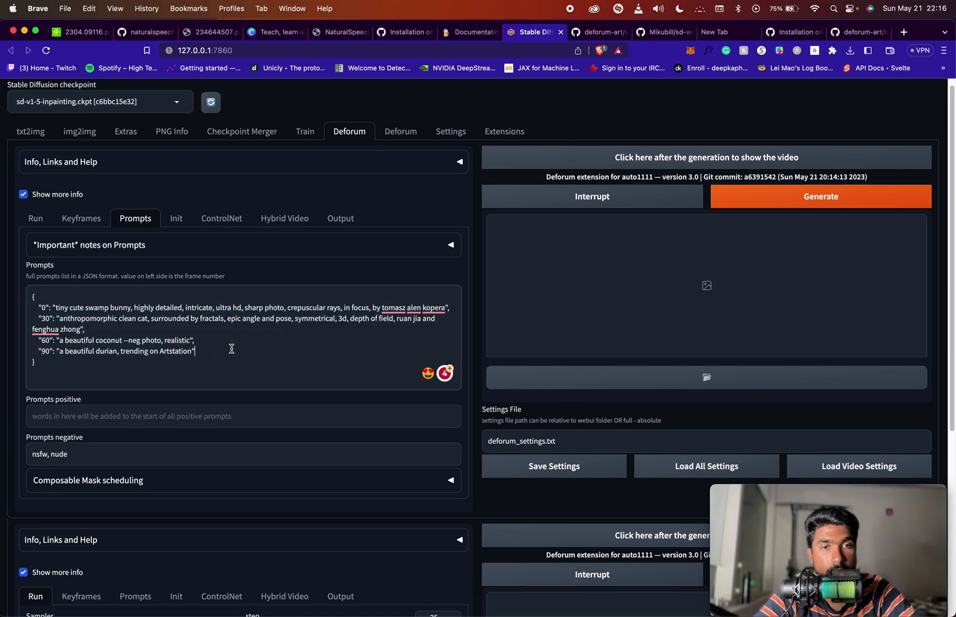
- View Deforum's ControlNet settings and read the README of the sd-webui-controlnet repository linked in the installed extensions list
left_click(219, 222)
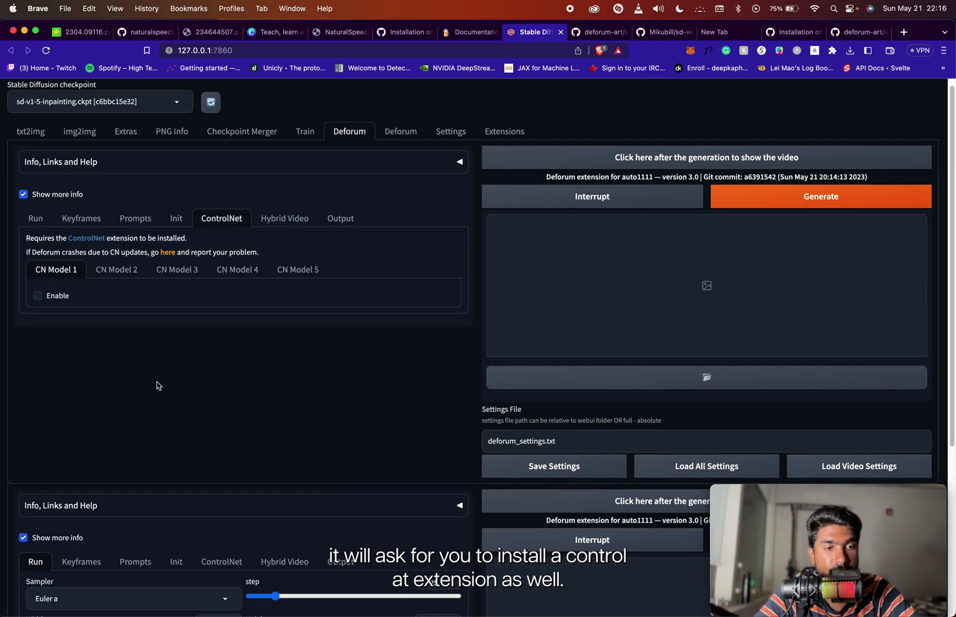
left_click(503, 132)
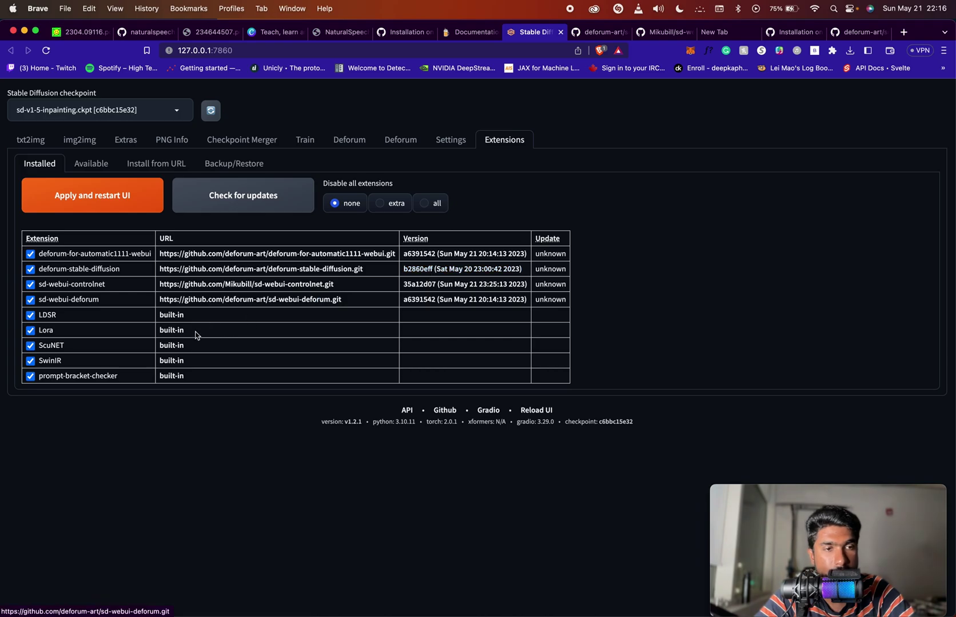
left_click(231, 285)
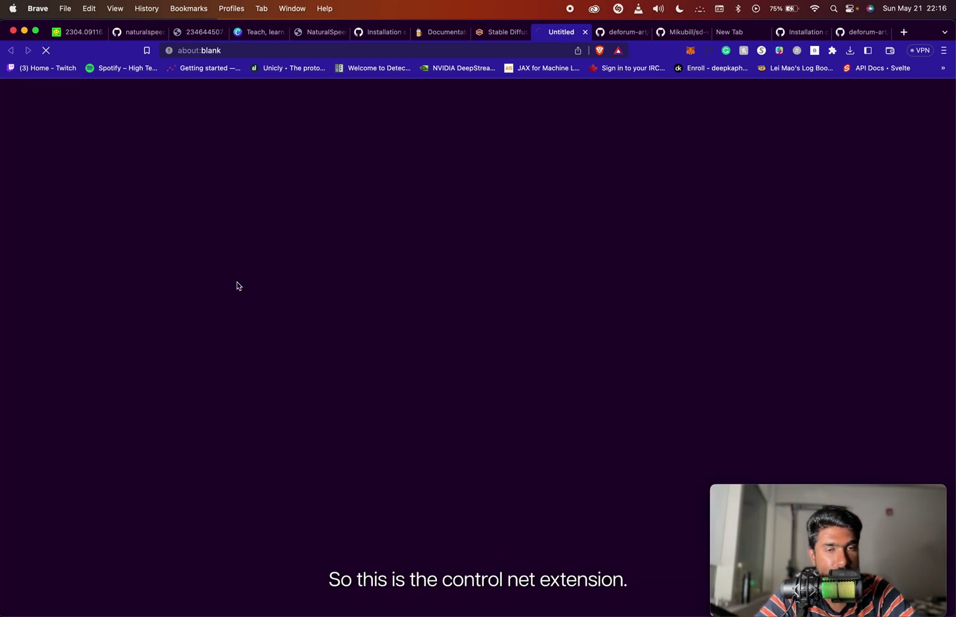
scroll(409, 320, "down", 15)
scroll(410, 321, "up", 15)
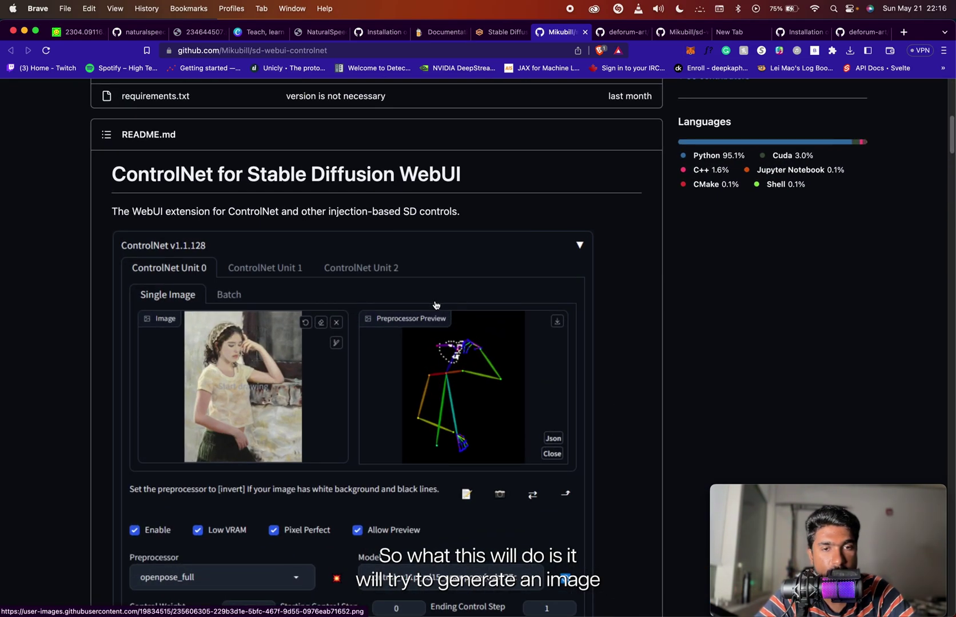
scroll(444, 375, "down", 3)
scroll(444, 375, "down", 10)
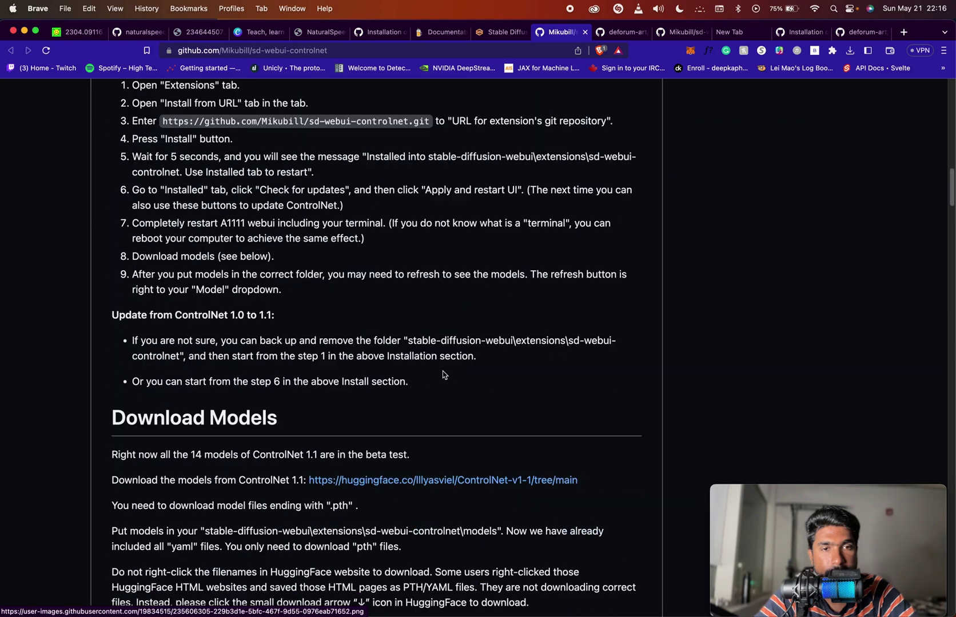
scroll(444, 376, "up", 10)
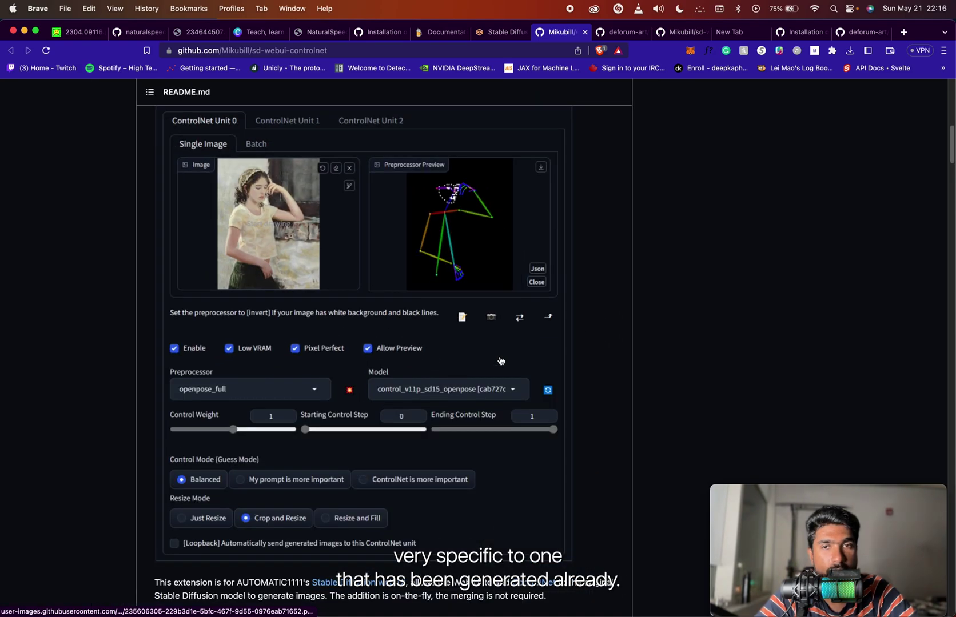
- Skim the sd-webui-controlnet repository page down to its installation instructions
scroll(500, 361, "up", 15)
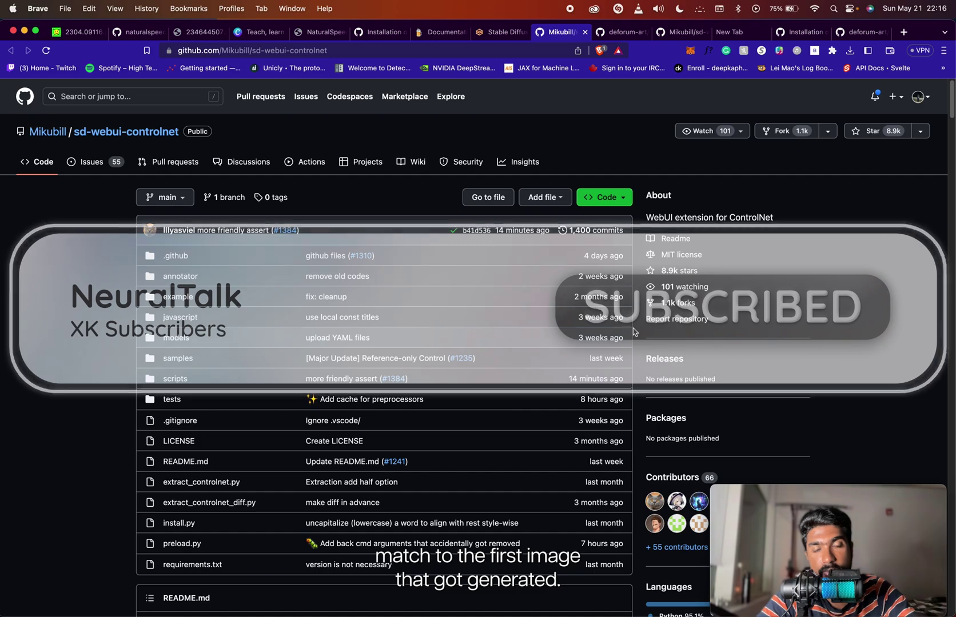
scroll(583, 363, "down", 6)
scroll(583, 364, "down", 5)
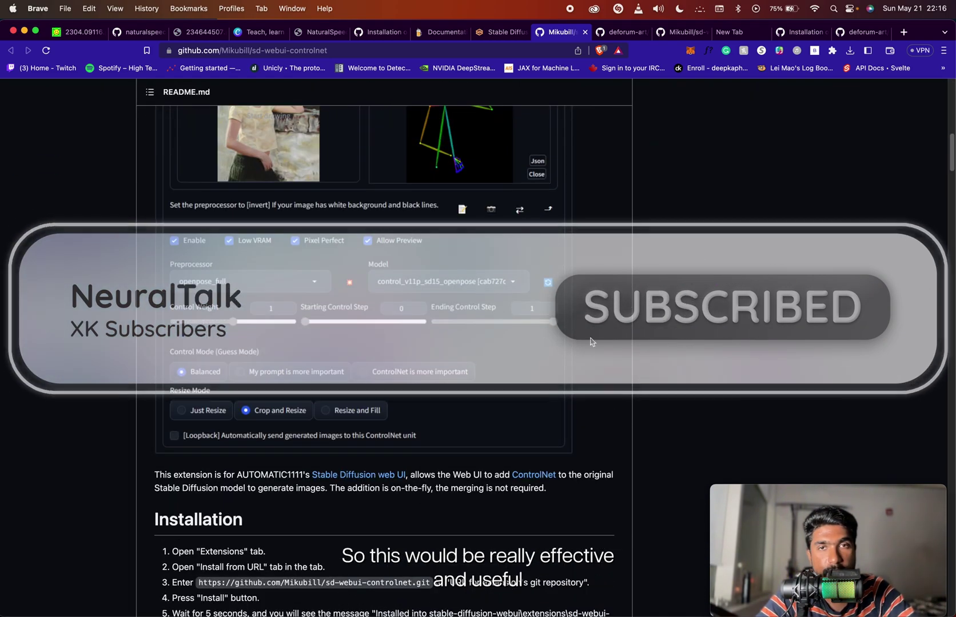
key("ctrl+shift+Tab")
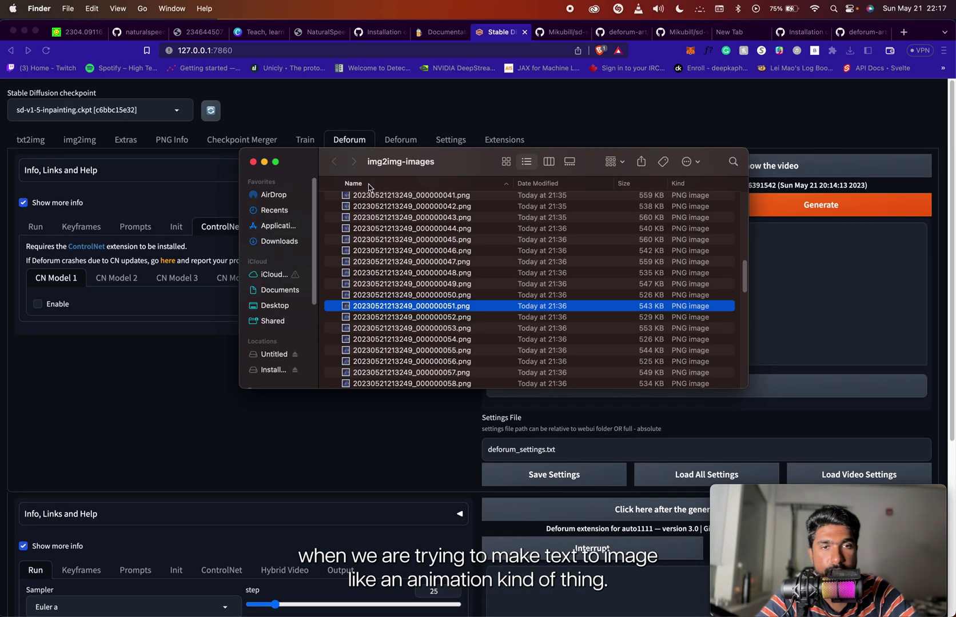
scroll(332, 204, "up", 3)
left_click(332, 215)
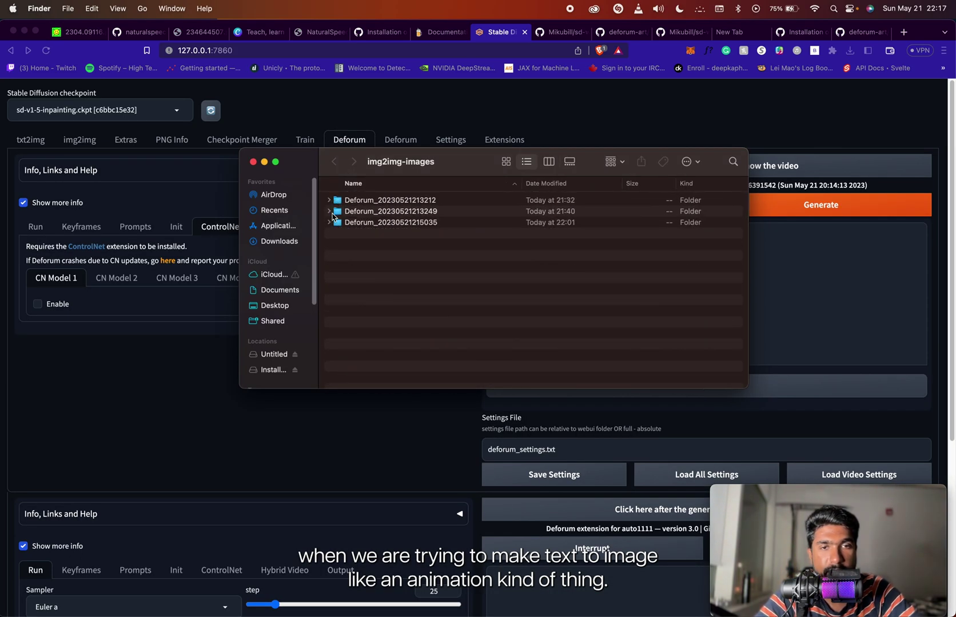
left_click(329, 223)
left_click(381, 239)
key("space")
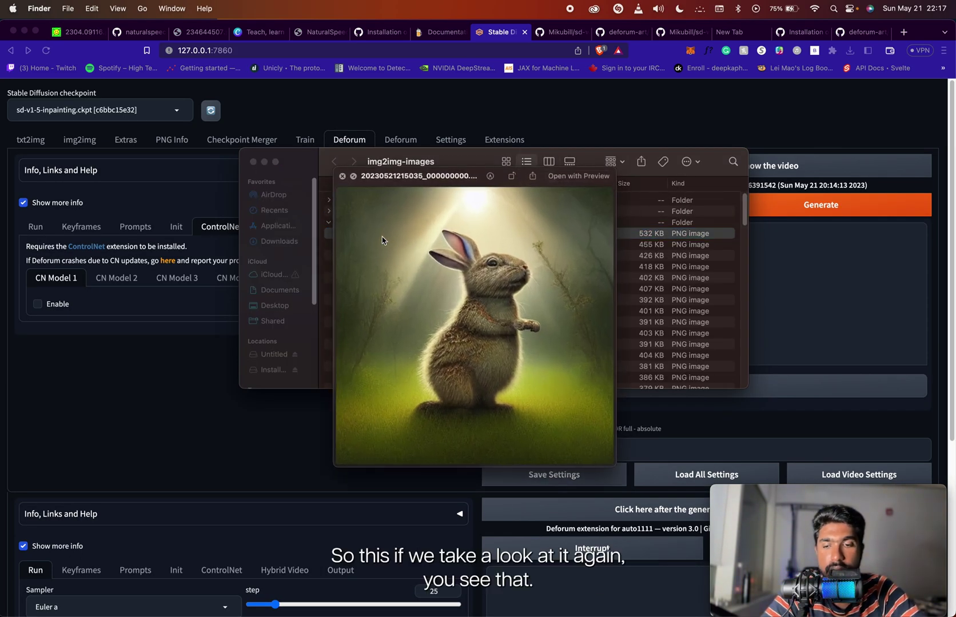
key("Down")
key("Down")
key("Down")
key("Down")
key("Down")
key("Down")
key("Down")
key("Down")
key("Down")
key("Down")
key("Down")
key("Down")
key("Down")
key("Down")
key("Down")
key("Down")
key("Down")
key("Down")
key("Down")
key("Down")
key("Down")
key("Down")
key("Down")
key("Down")
key("Down")
key("Down")
key("Down")
key("Down")
key("Down")
key("Down")
key("Down")
key("Down")
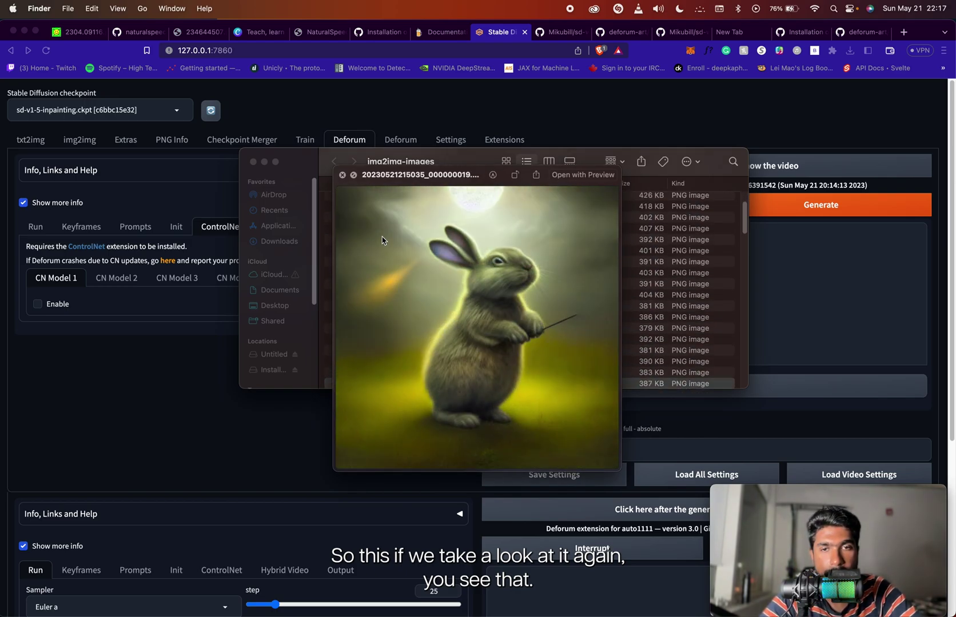
key("Down")
key("Down")
key("Down")
key("Down")
key("Down")
key("Down")
key("Down")
key("Down")
key("Down")
key("Down")
key("Down")
key("Down")
key("Down")
key("Down")
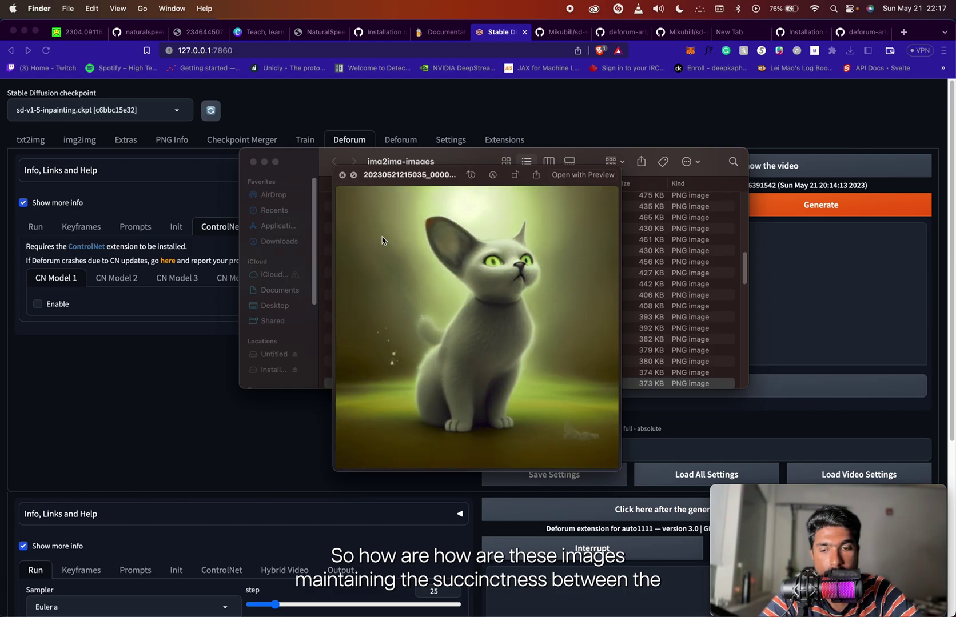
- Compare neighbouring cat frames for consistency, and close the preview and the img2img-images window
key("Up")
key("Up")
key("Down")
key("Down")
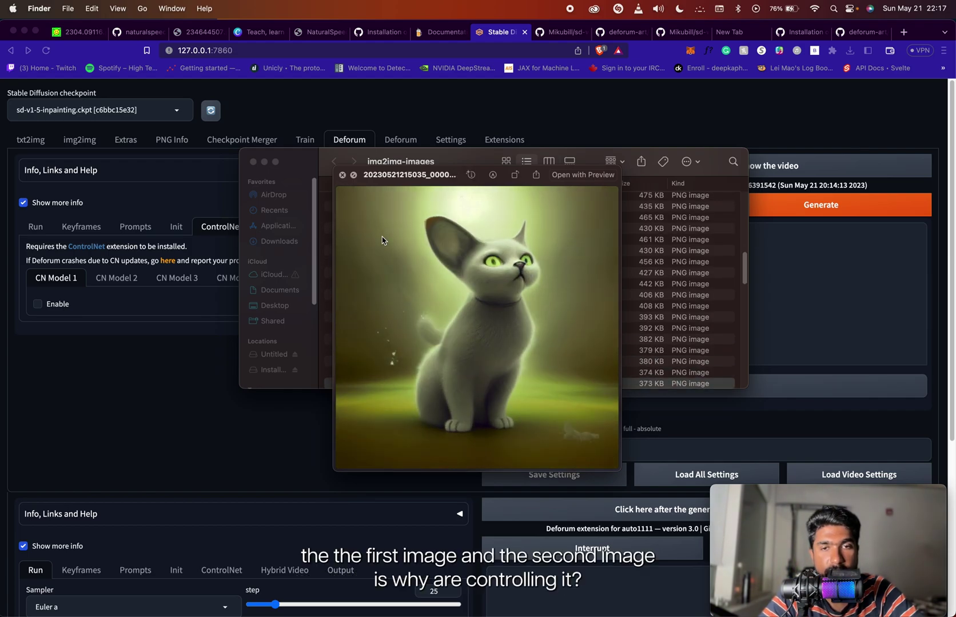
key("Up")
key("Down")
key("Up")
key("Down")
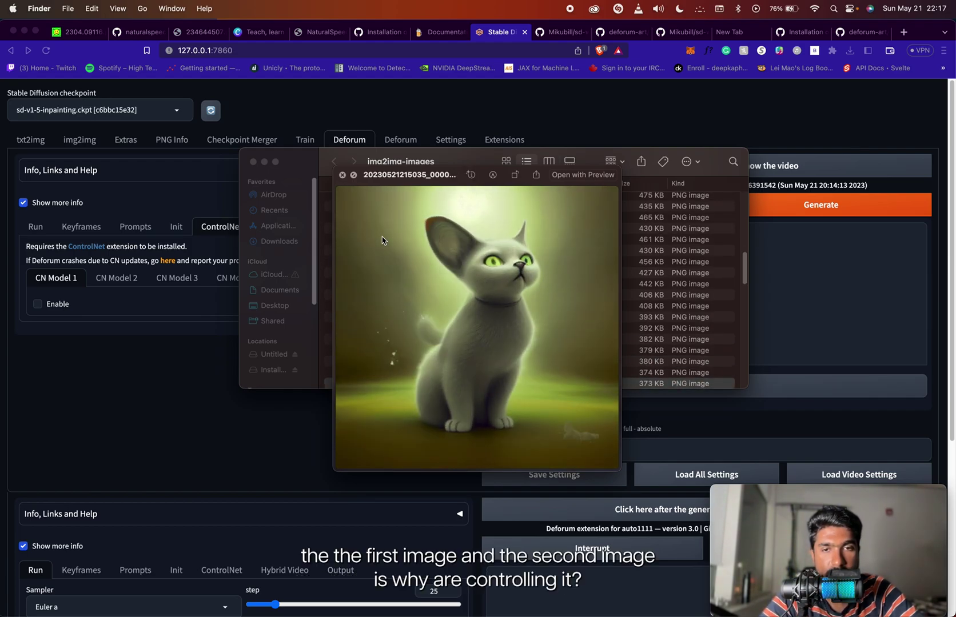
key("Down")
key("Down")
key("Down")
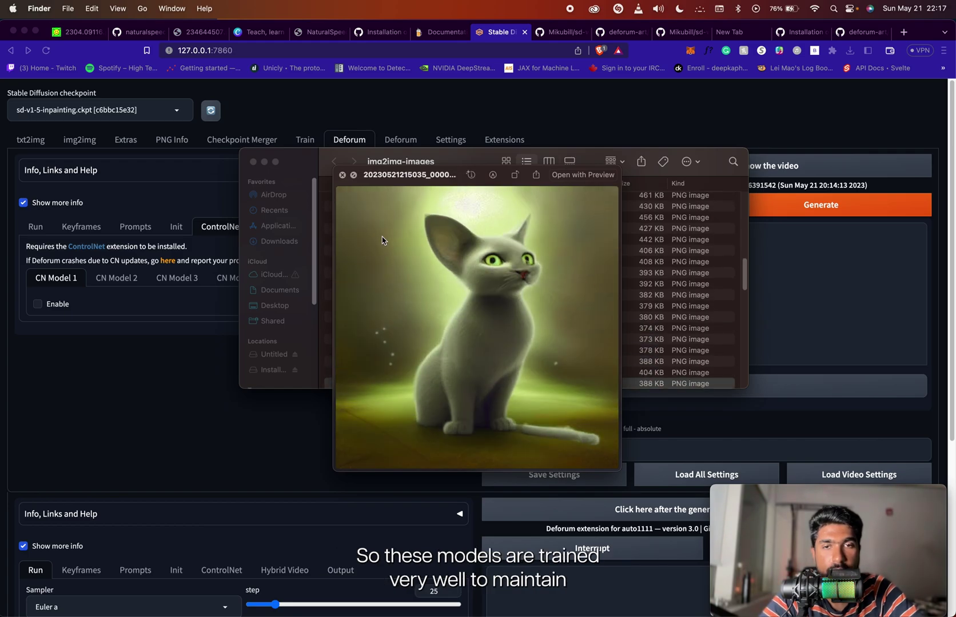
key("Down")
key("Down")
key("Down")
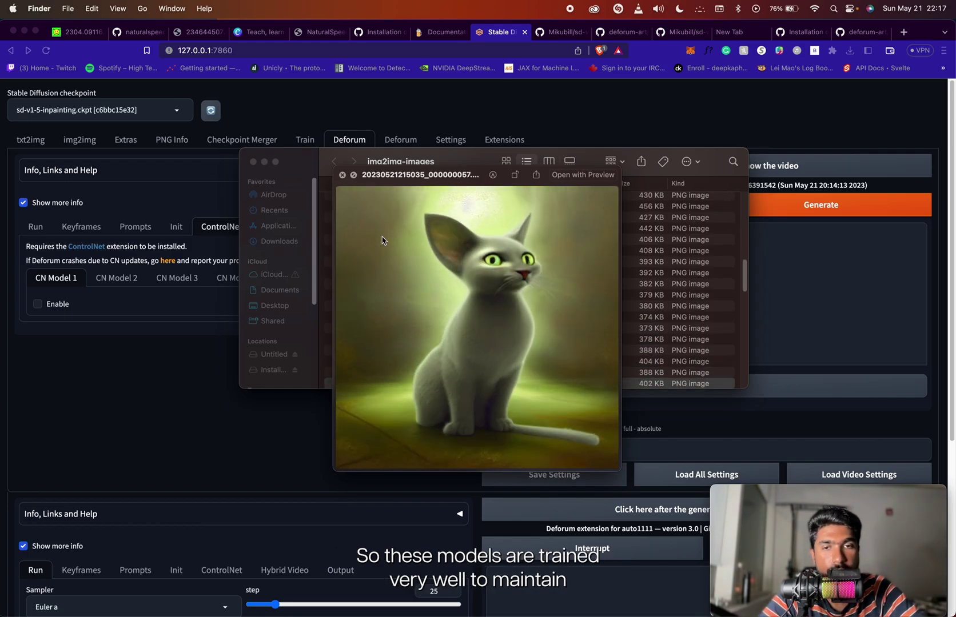
key("Up")
key("Up")
key("Up")
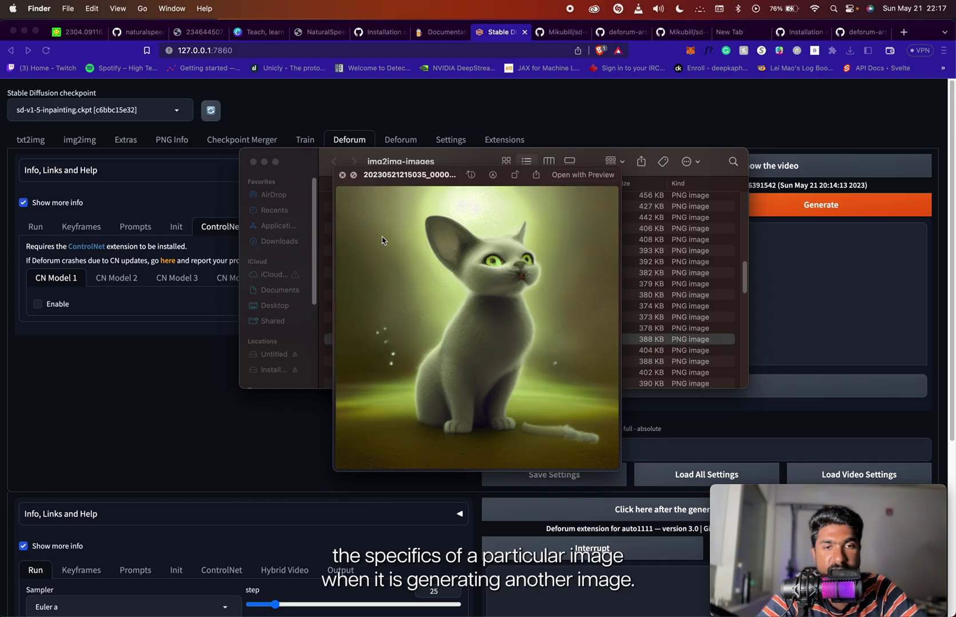
key("Down")
key("Up")
key("Down")
key("Down")
key("Down")
key("Down")
key("Down")
key("Down")
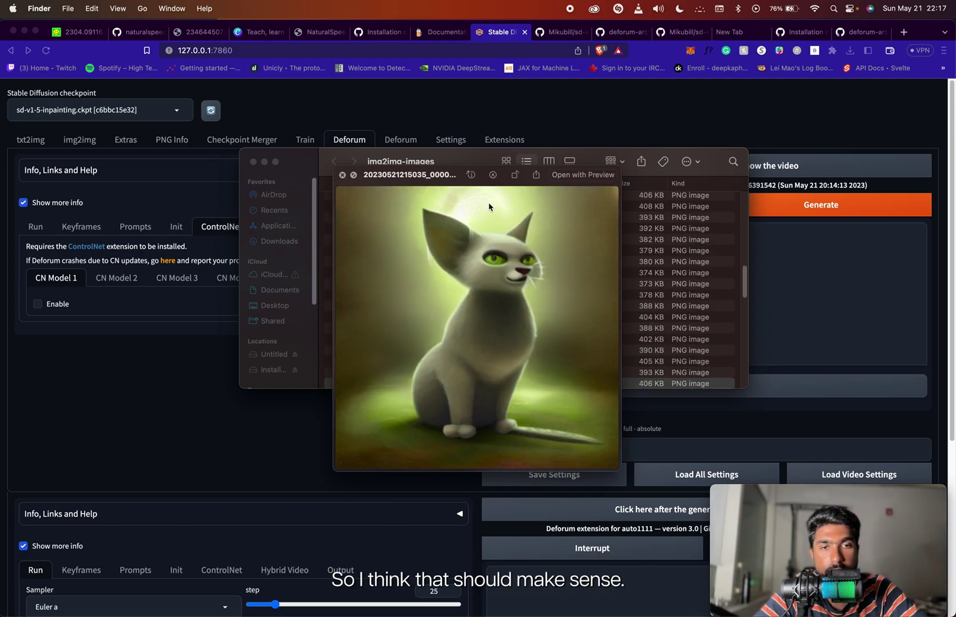
key("space")
left_click(264, 163)
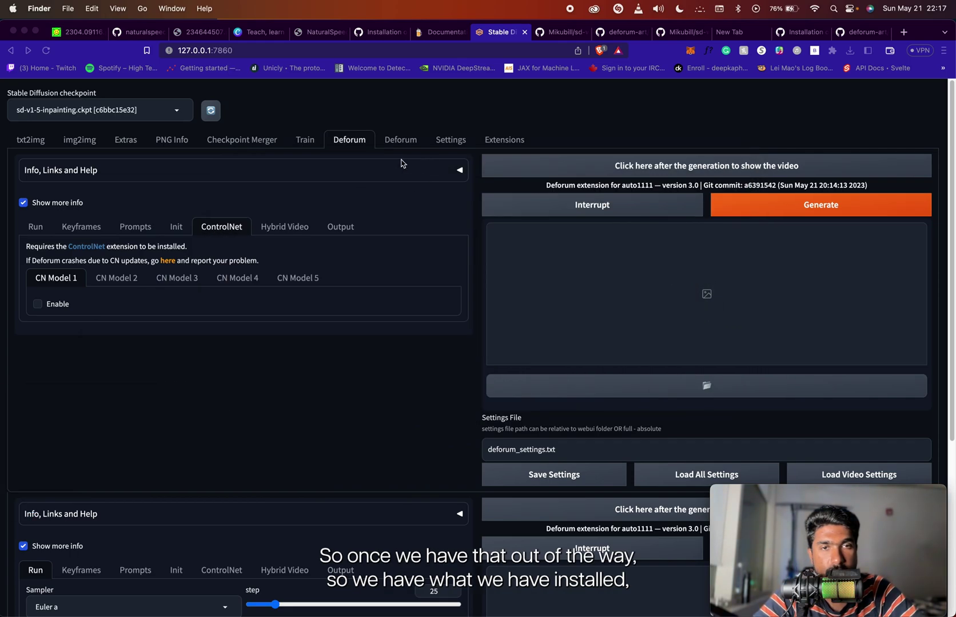
- View Deforum's image init settings and check the webui.sh output in the Warp terminal for problems
left_click(155, 439)
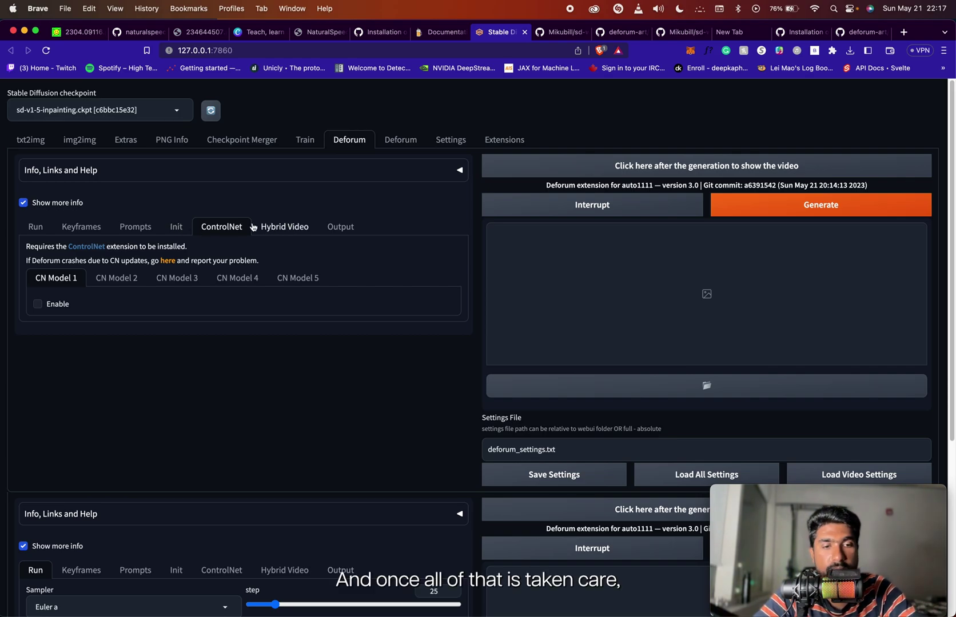
left_click(175, 228)
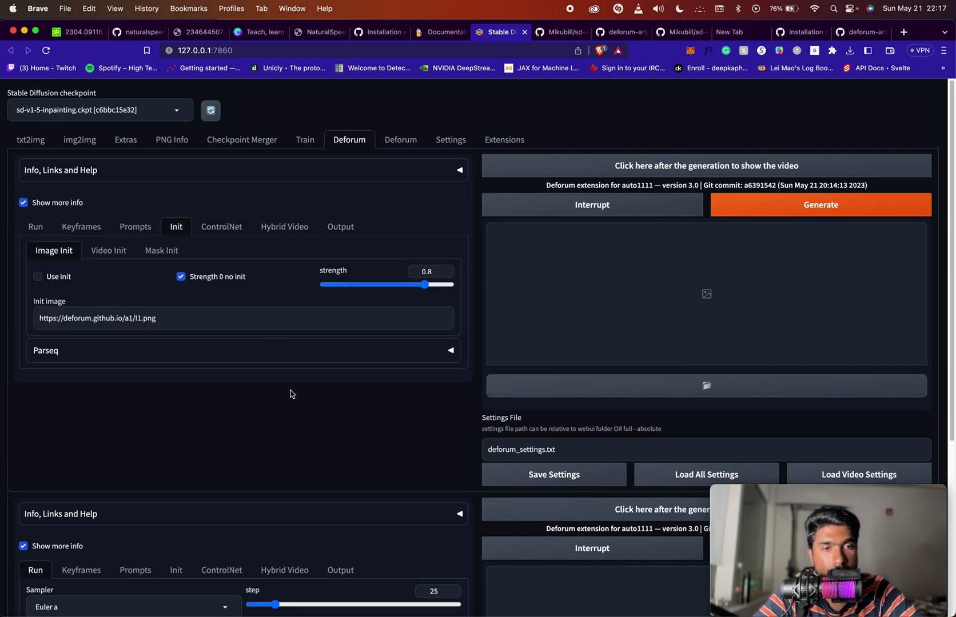
key("super+Tab")
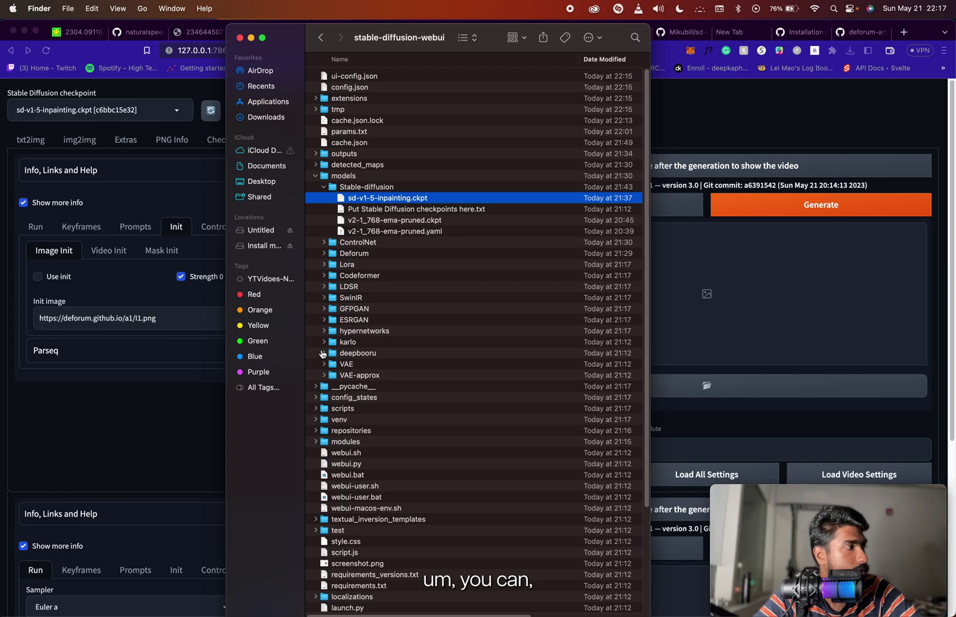
key("super+Tab")
scroll(426, 304, "up", 10)
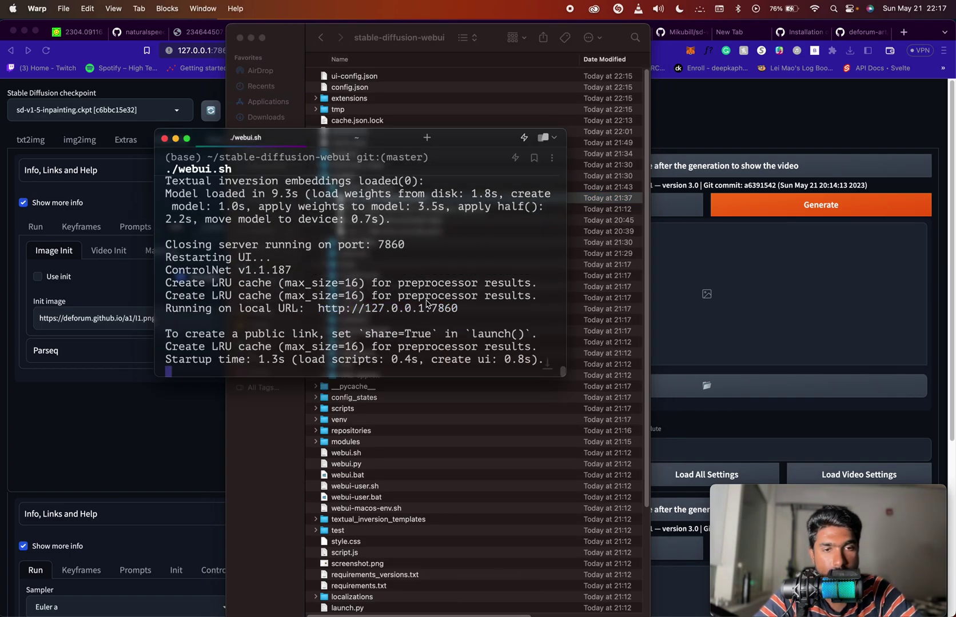
scroll(426, 304, "down", 5)
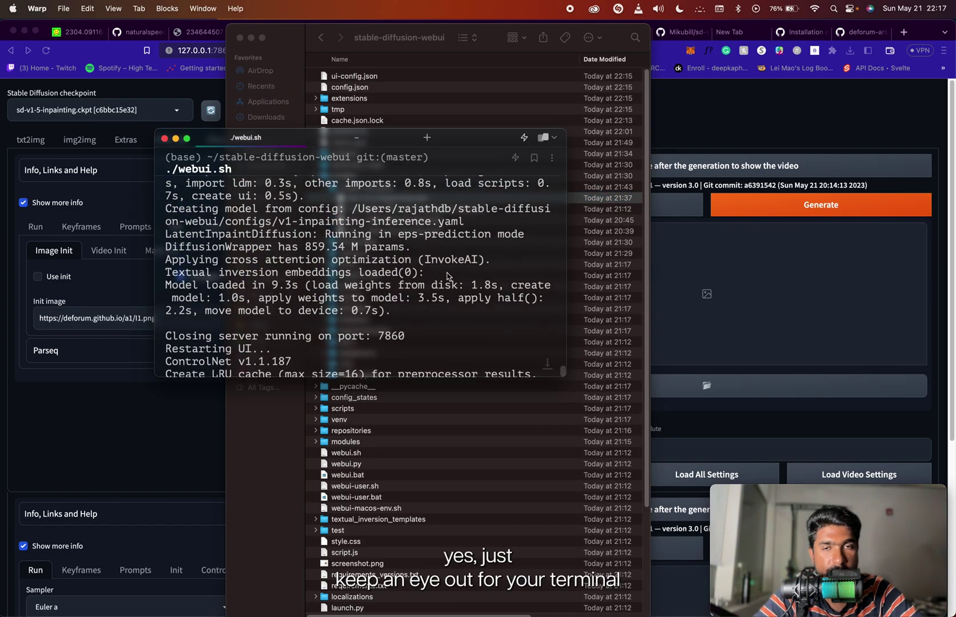
left_click(251, 38)
scroll(478, 260, "down", 4)
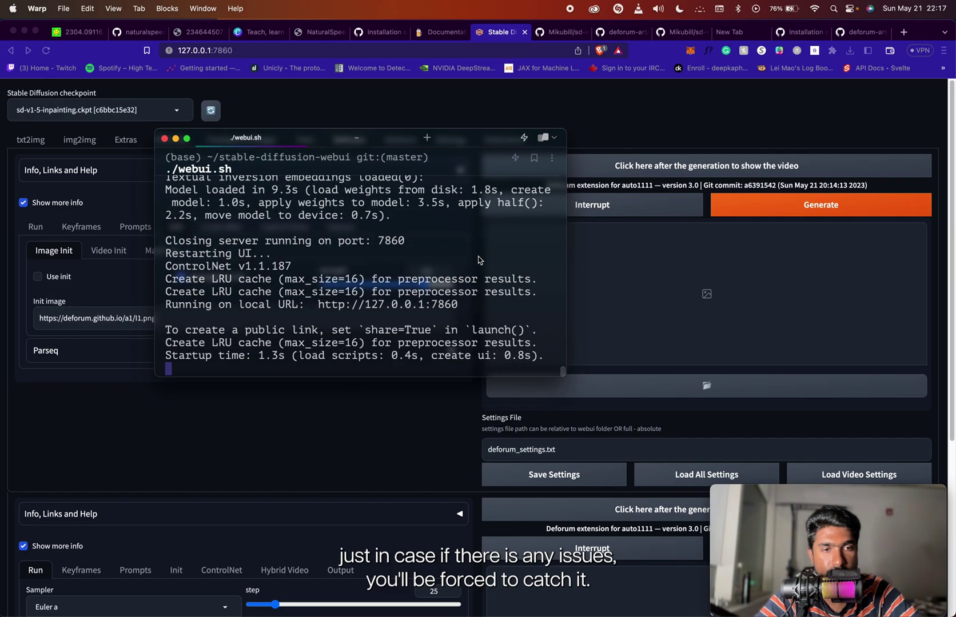
left_click(362, 431)
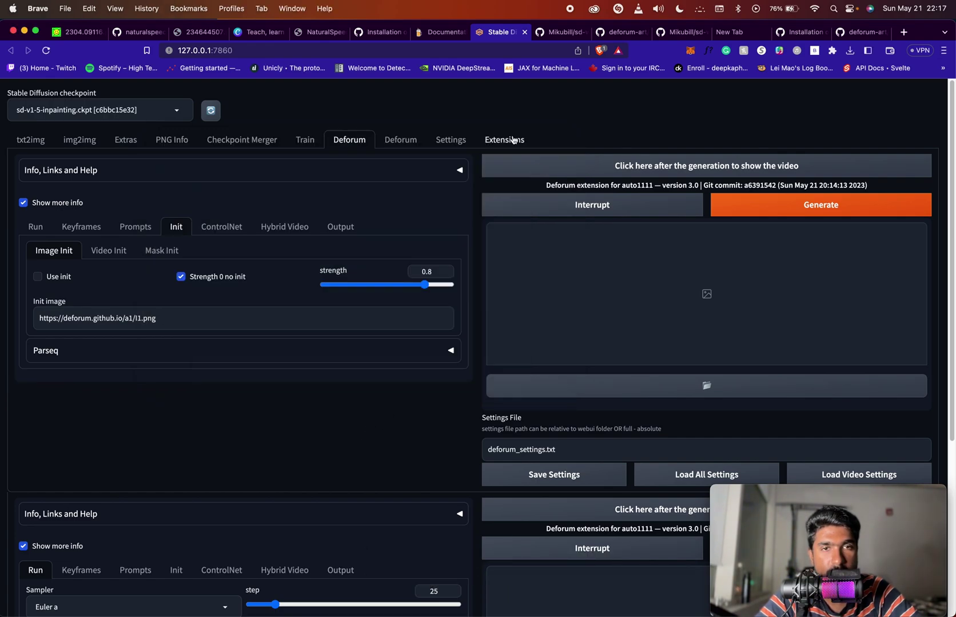
- Check in the web UI's Stable Diffusion settings that "Upcast cross attention layer to float32" is enabled
left_click(458, 147)
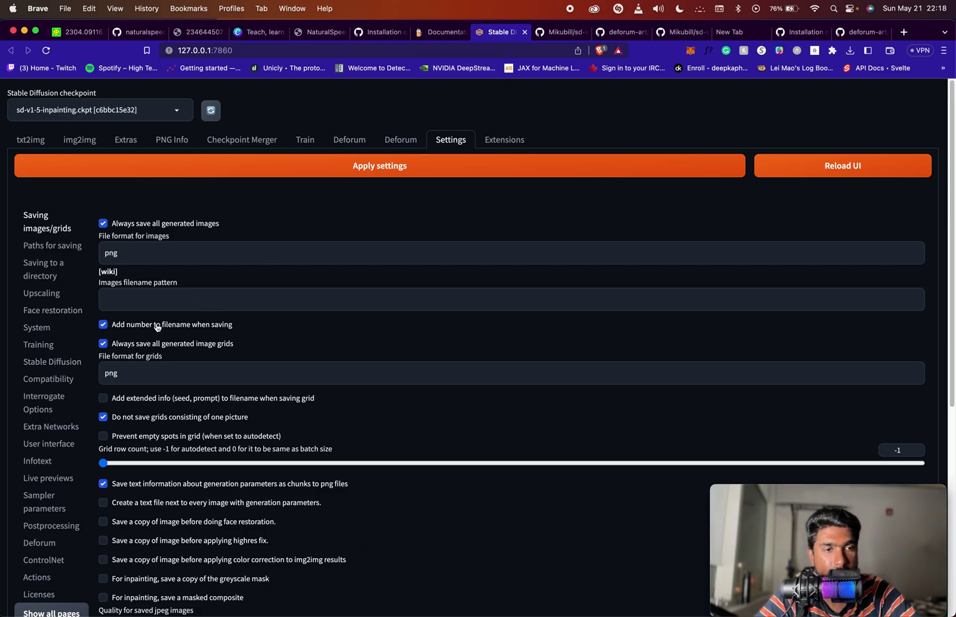
left_click(50, 364)
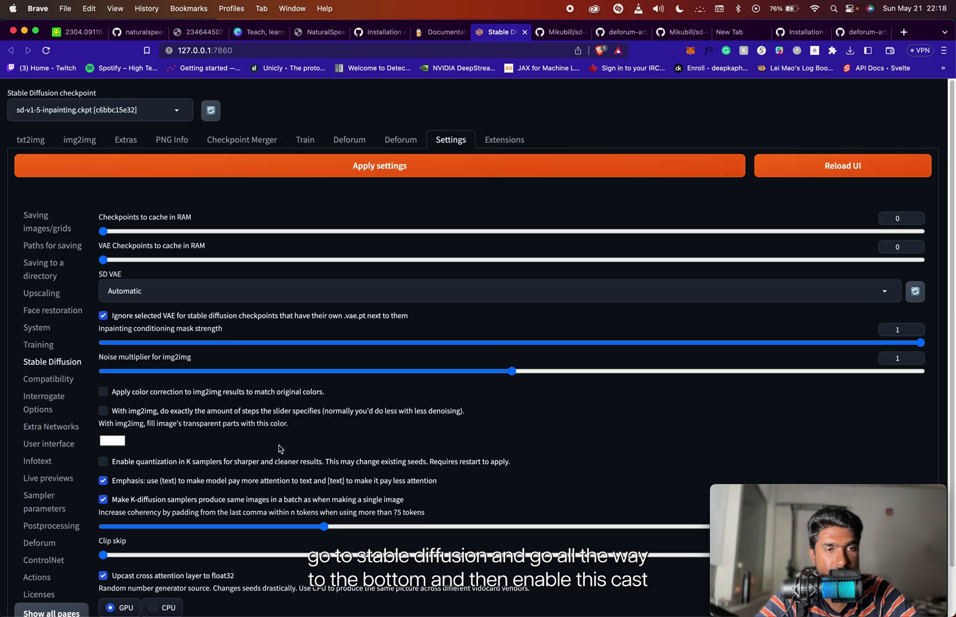
scroll(279, 448, "down", 2)
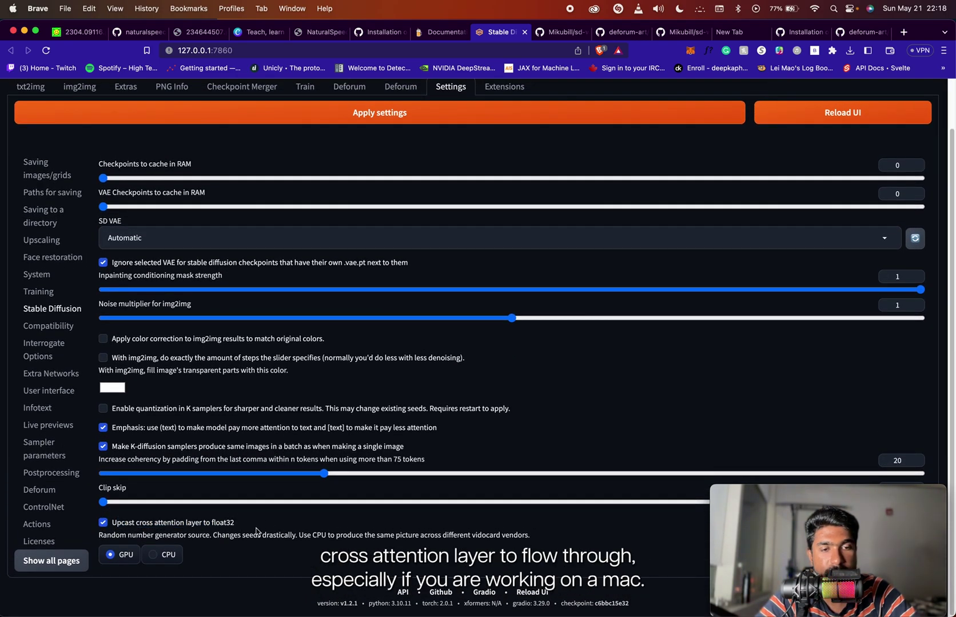
left_click(213, 526)
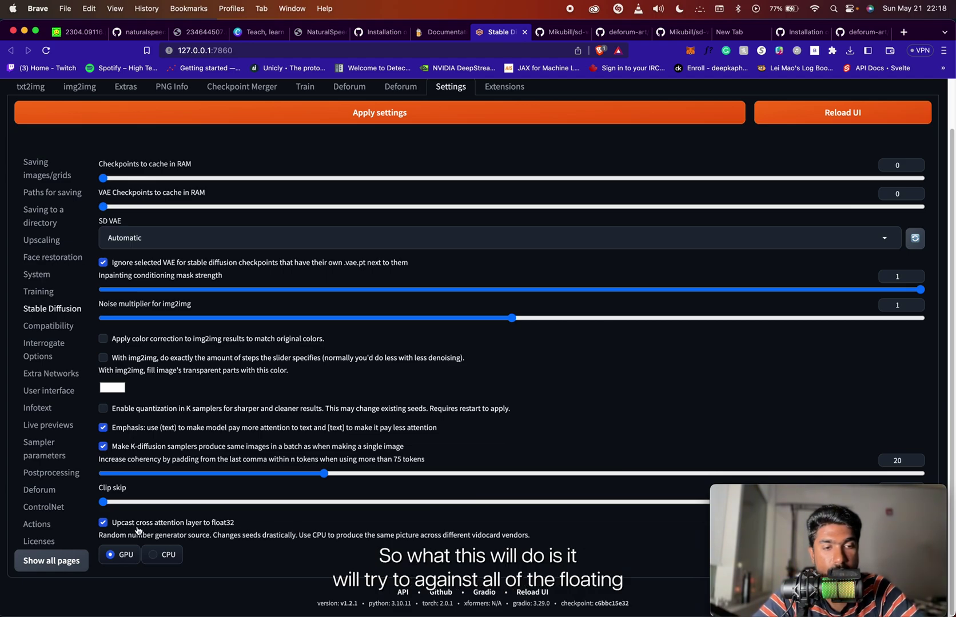
left_click_drag(128, 527, 240, 532)
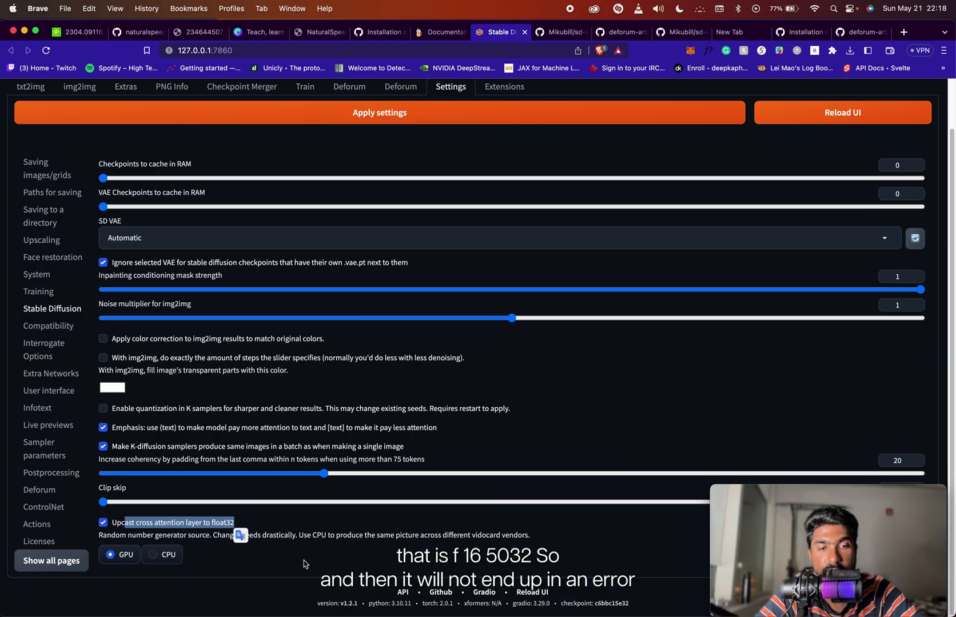
left_click_drag(304, 564, 251, 574)
scroll(310, 548, "down", 1)
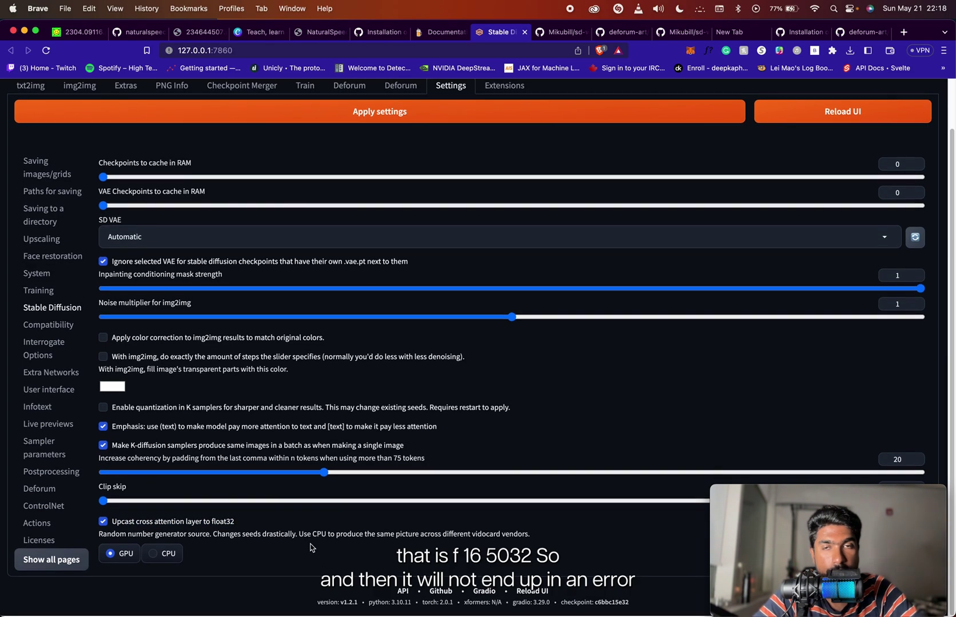
scroll(572, 273, "up", 2)
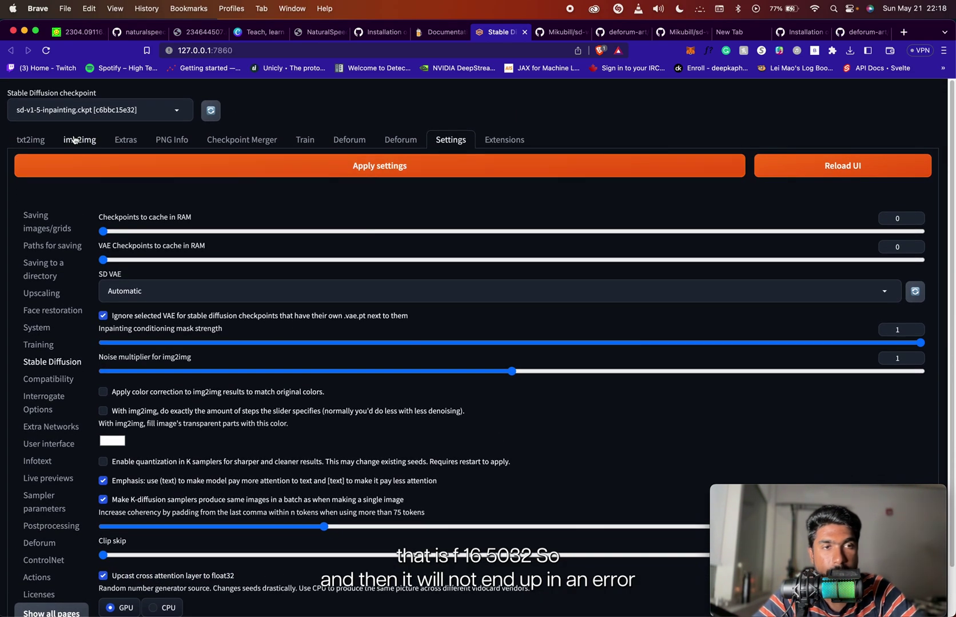
- View the txt2img page and reopen Deforum's prompts to examine the prompt assigned to each frame number
left_click(34, 140)
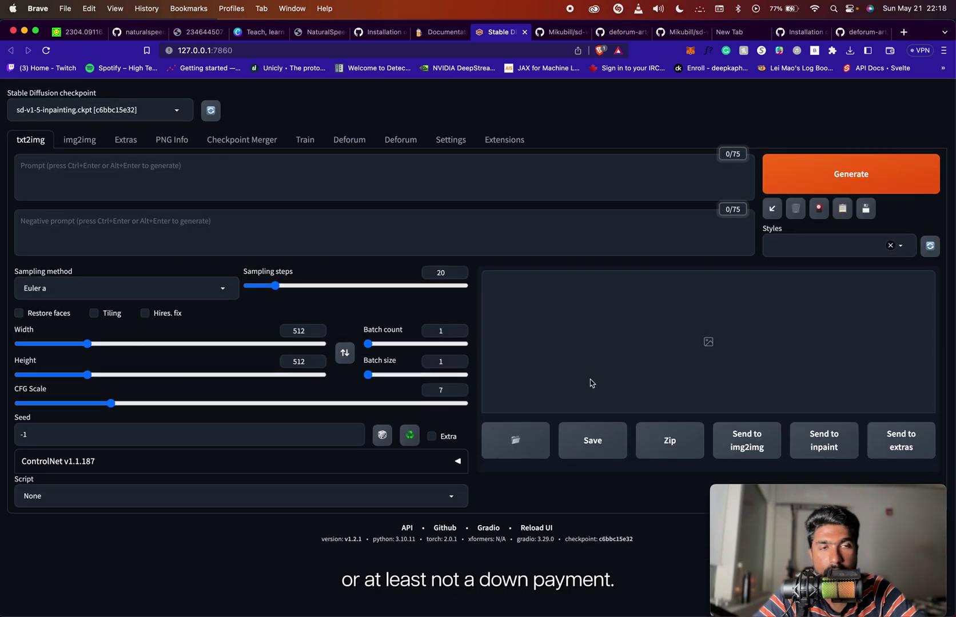
left_click(349, 141)
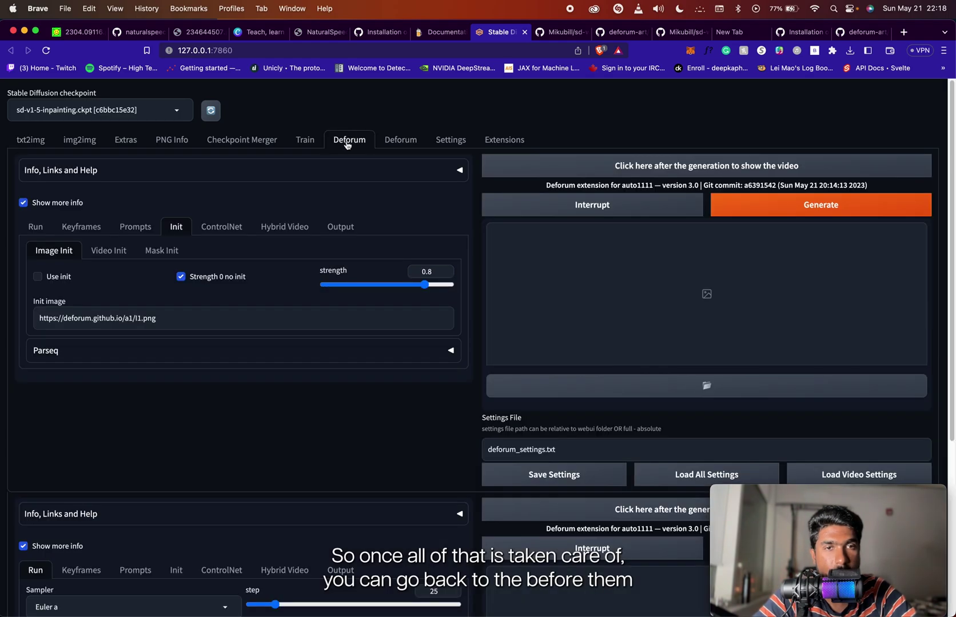
left_click(142, 228)
scroll(147, 369, "up", 5)
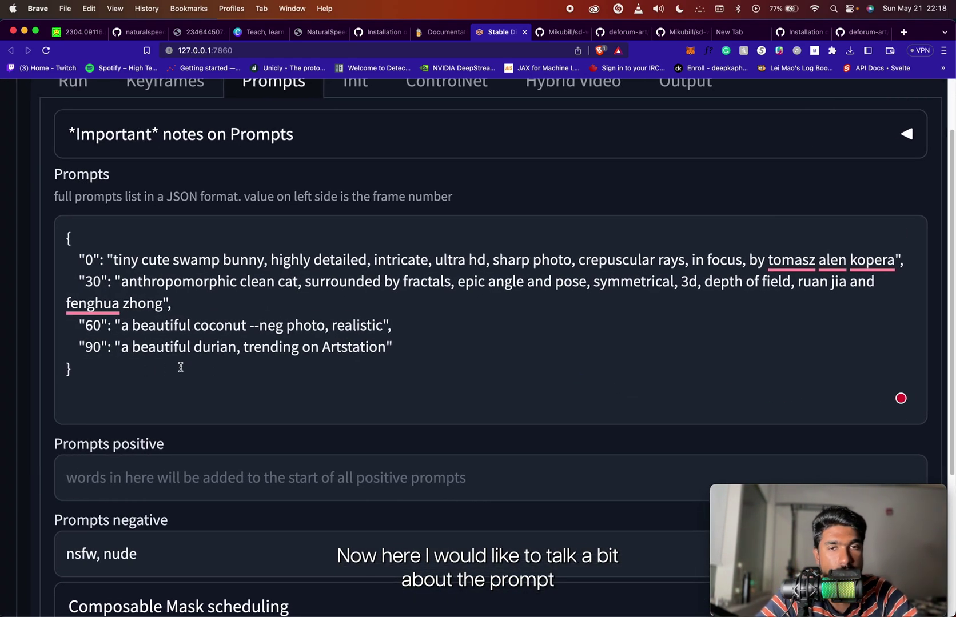
scroll(527, 380, "down", 1)
scroll(527, 380, "up", 3)
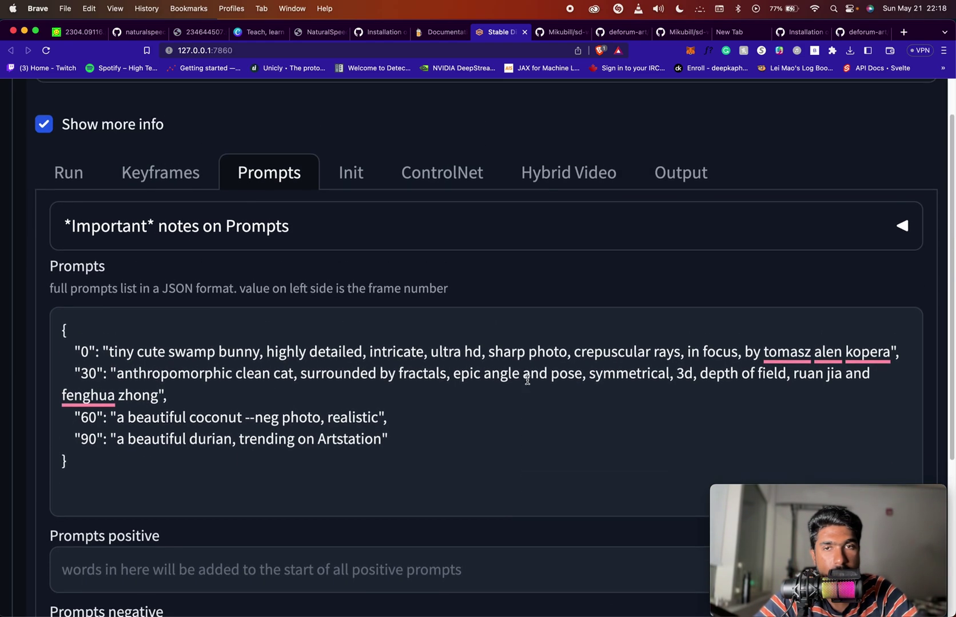
- Examine Deforum's keyframe settings, focusing on the maximum number of frames for the animation
left_click(200, 192)
scroll(461, 318, "down", 5)
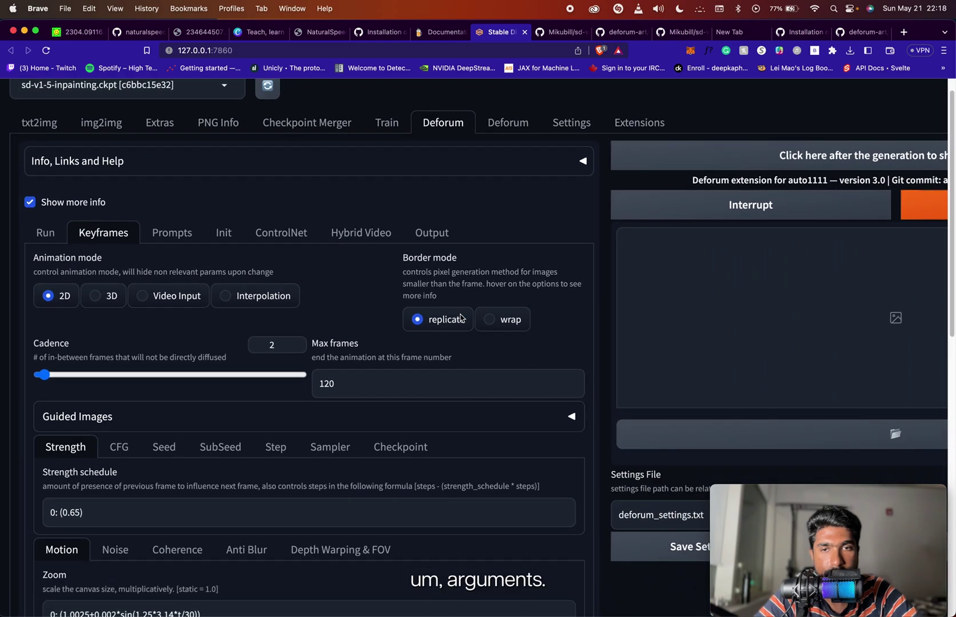
scroll(437, 366, "down", 2)
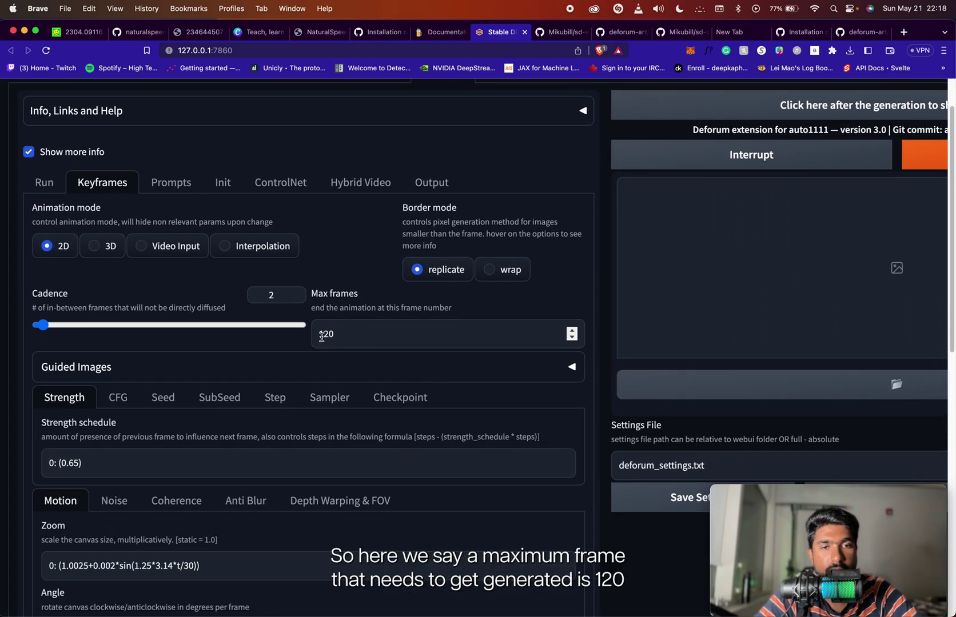
left_click_drag(347, 330, 319, 335)
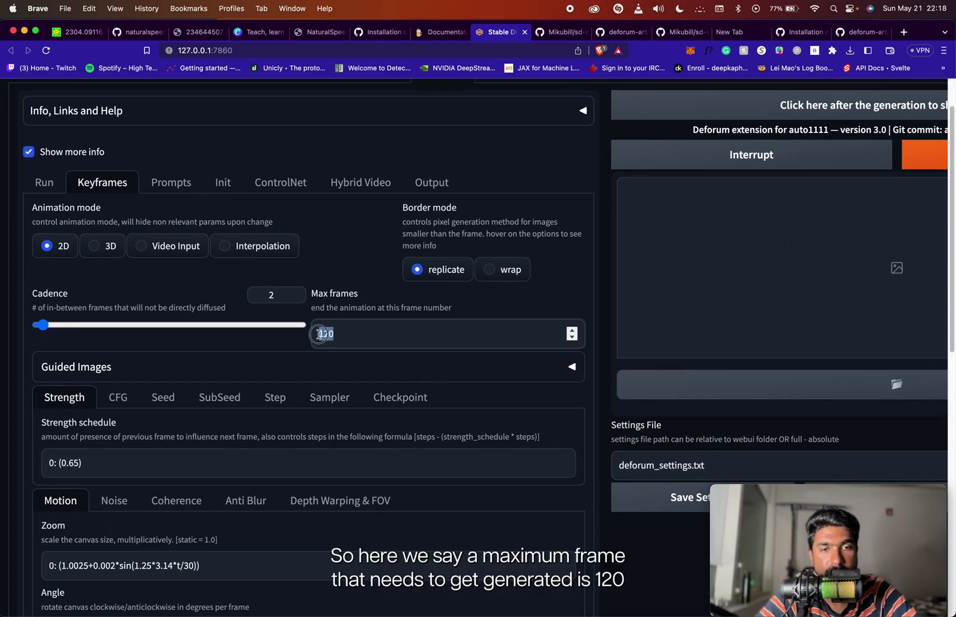
- Read the description of the Cadence option beside the maximum frame count in Deforum's keyframe settings
left_click(339, 331)
left_click(38, 308)
left_click_drag(39, 307, 230, 311)
left_click(102, 312)
left_click(238, 342)
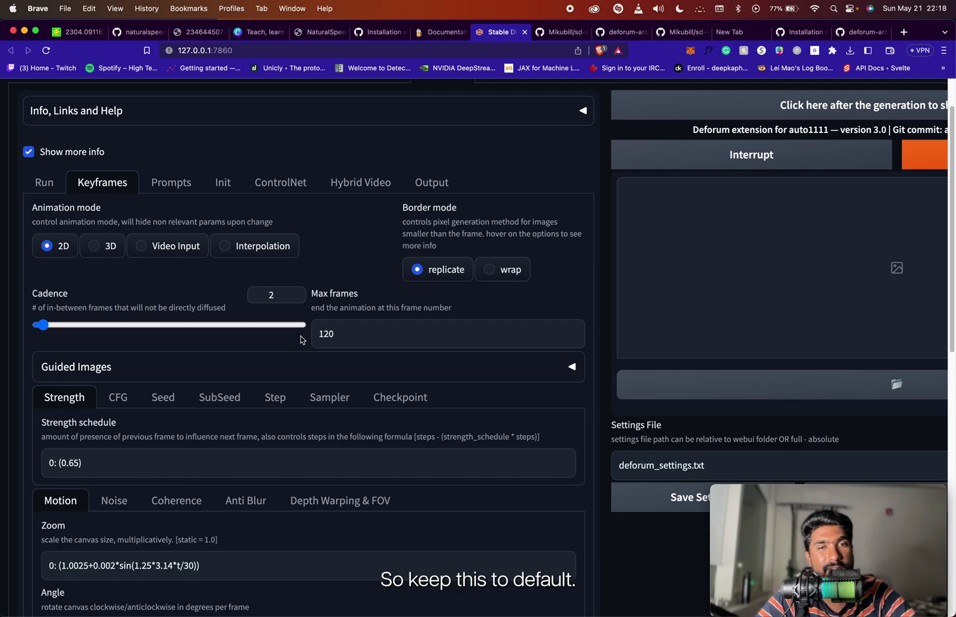
- Look through the strength schedule and the motion settings, such as zoom, angle and transform center, in the keyframe settings
scroll(385, 371, "down", 3)
key("super+minus")
key("super+minus")
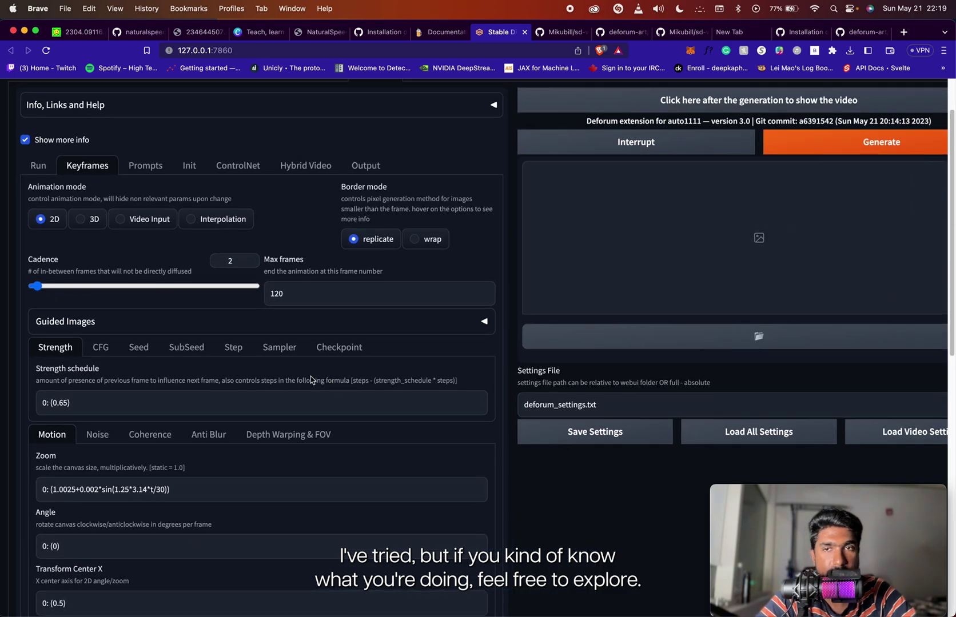
scroll(187, 324, "down", 5)
scroll(199, 325, "up", 2)
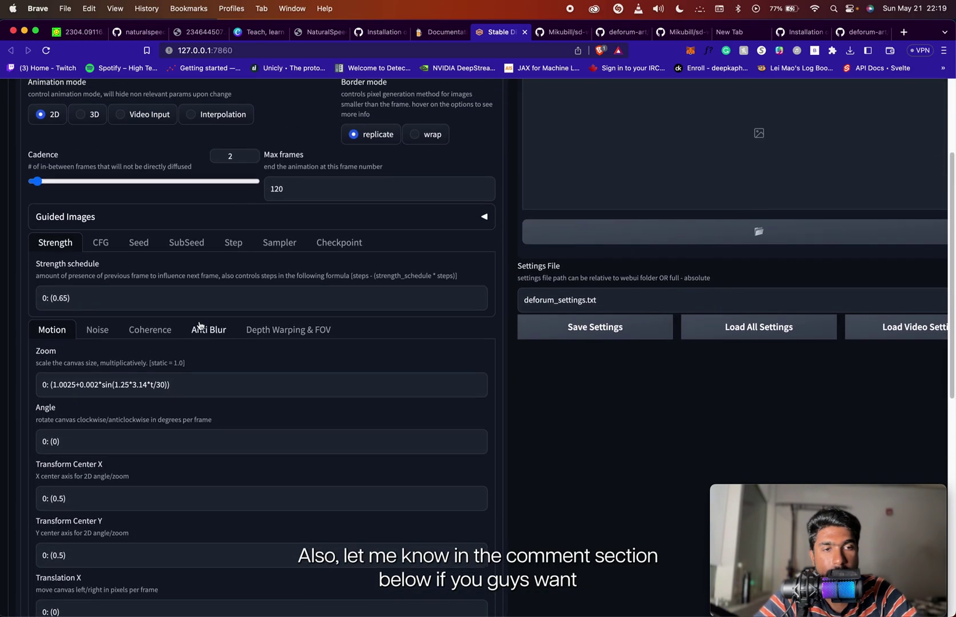
scroll(199, 326, "up", 5)
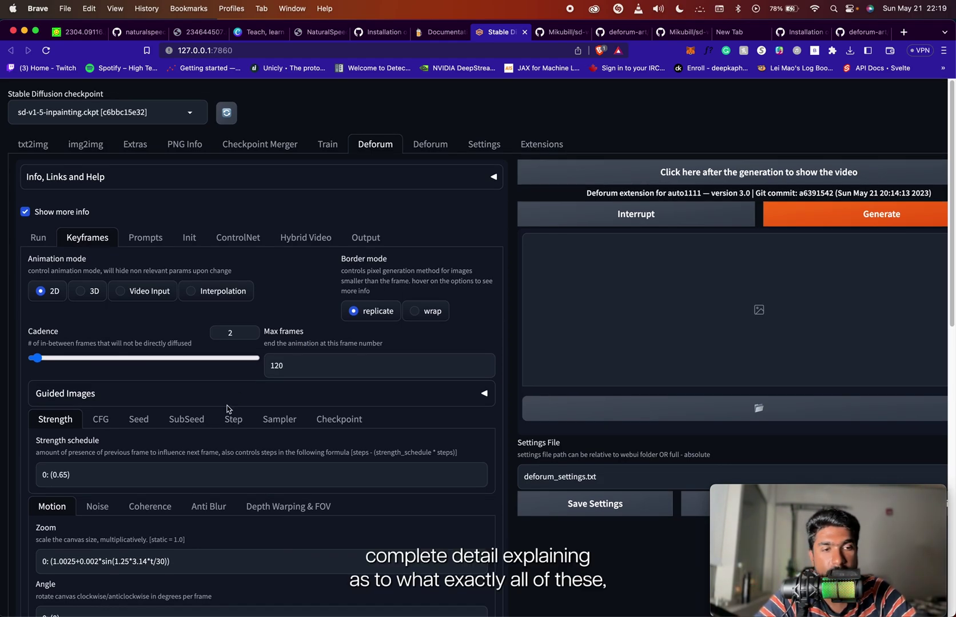
scroll(226, 409, "down", 10)
scroll(226, 409, "up", 9)
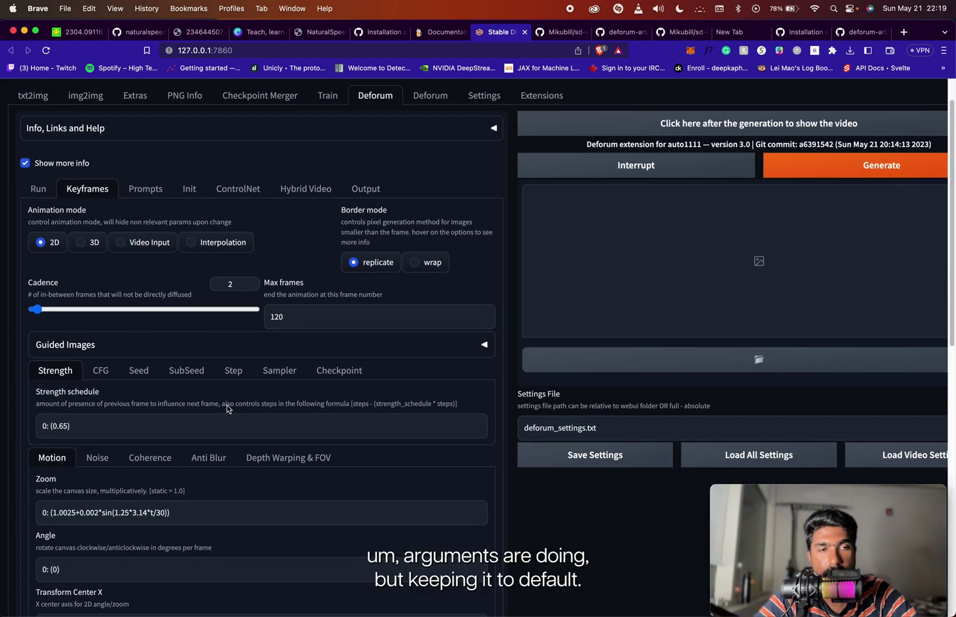
scroll(226, 409, "down", 6)
scroll(154, 434, "down", 4)
scroll(154, 433, "up", 8)
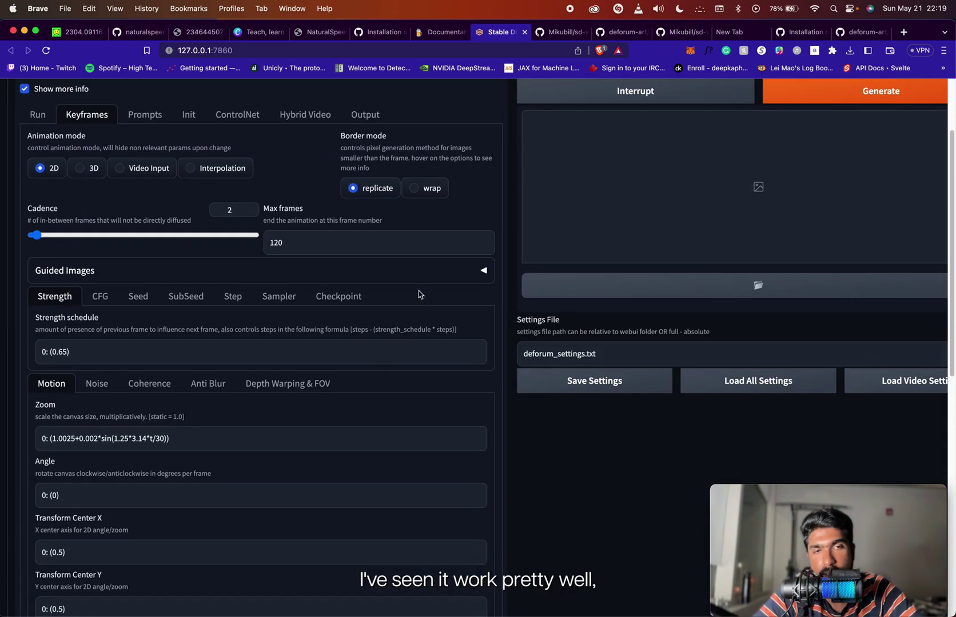
- Examine the Max frames setting that controls how long the generated video is
left_click(275, 243)
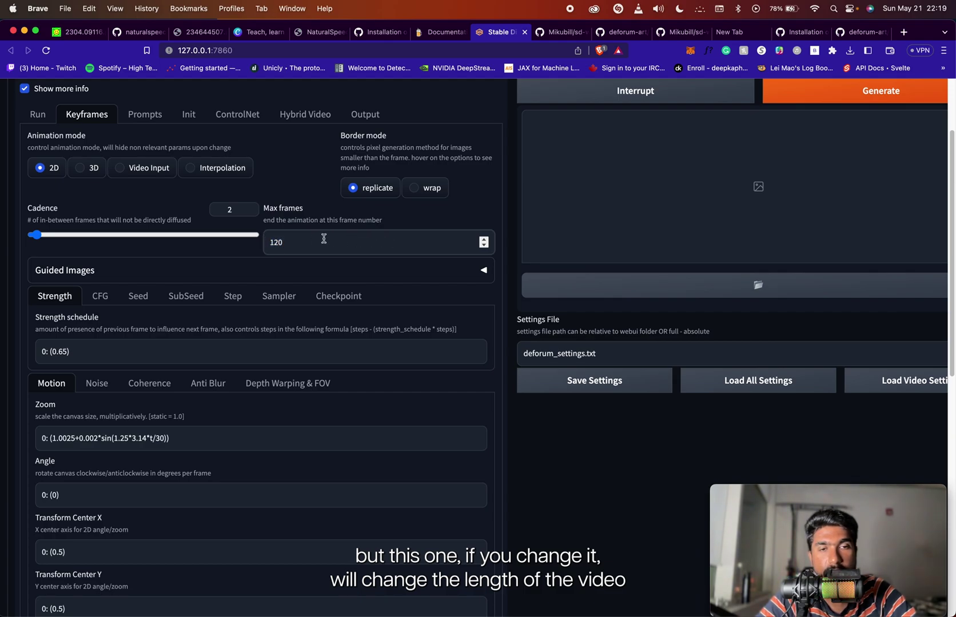
double_click(304, 248)
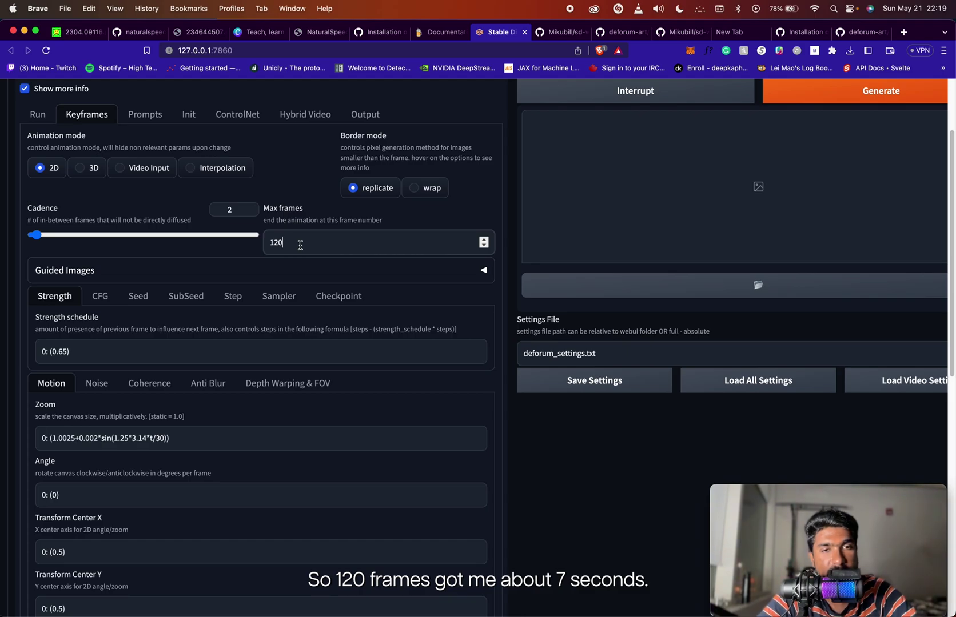
left_click_drag(300, 244, 271, 244)
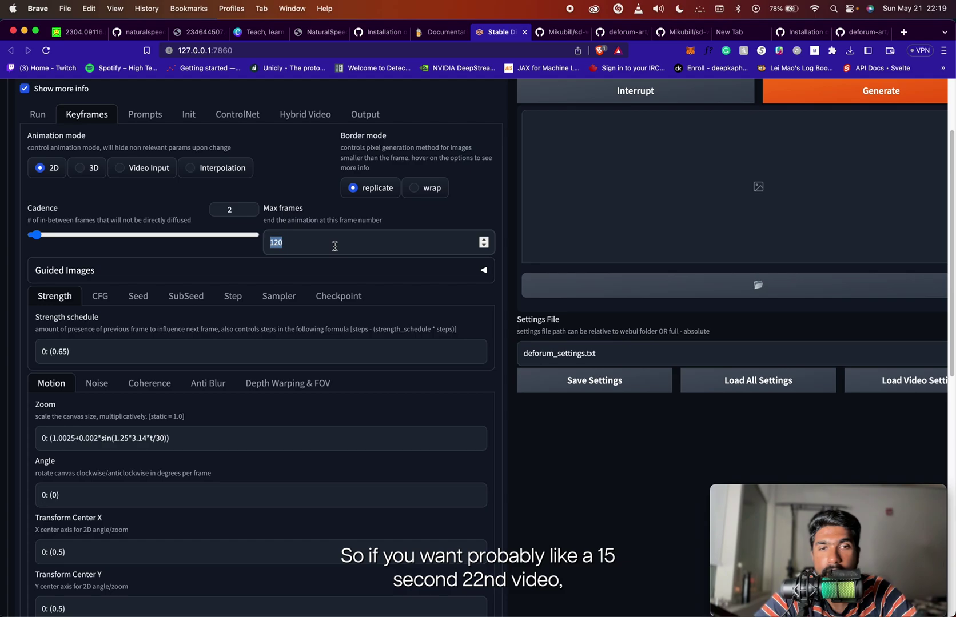
left_click(308, 244)
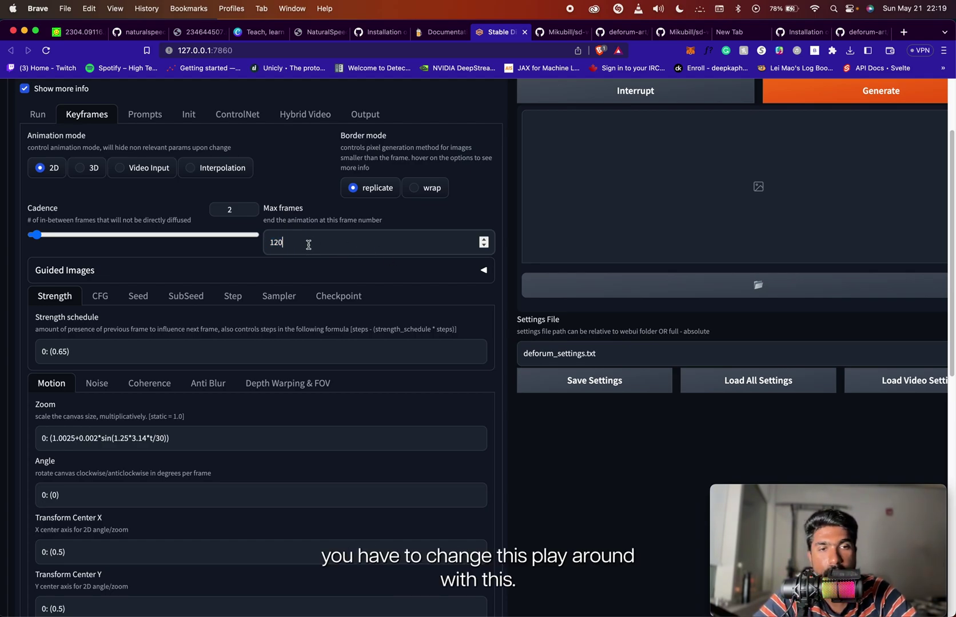
left_click_drag(305, 245, 272, 242)
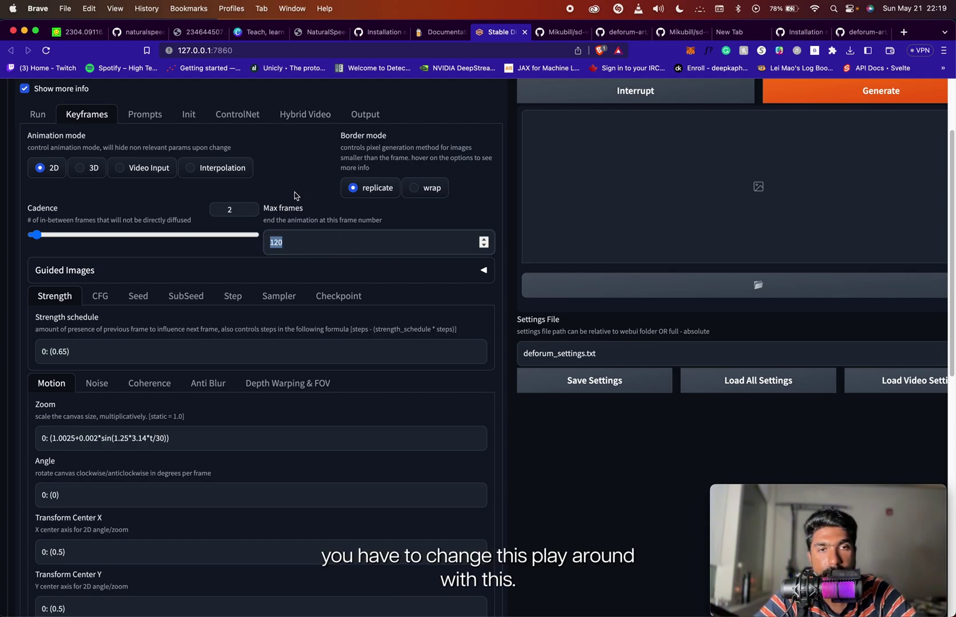
- Open Deforum's prompts and examine the JSON list that pairs frame numbers with prompt text
scroll(295, 196, "up", 2)
left_click(146, 181)
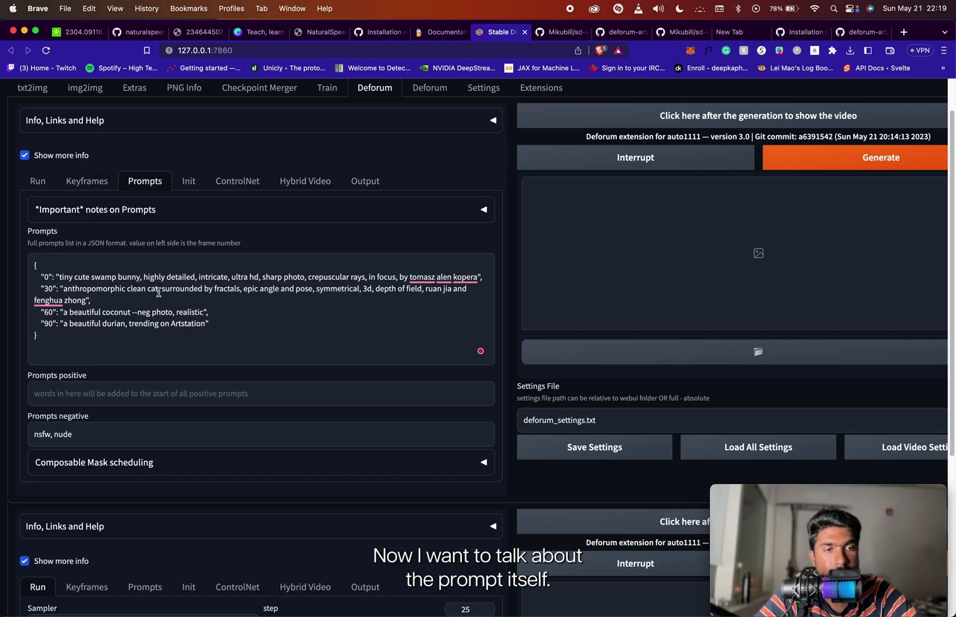
scroll(159, 292, "up", 5)
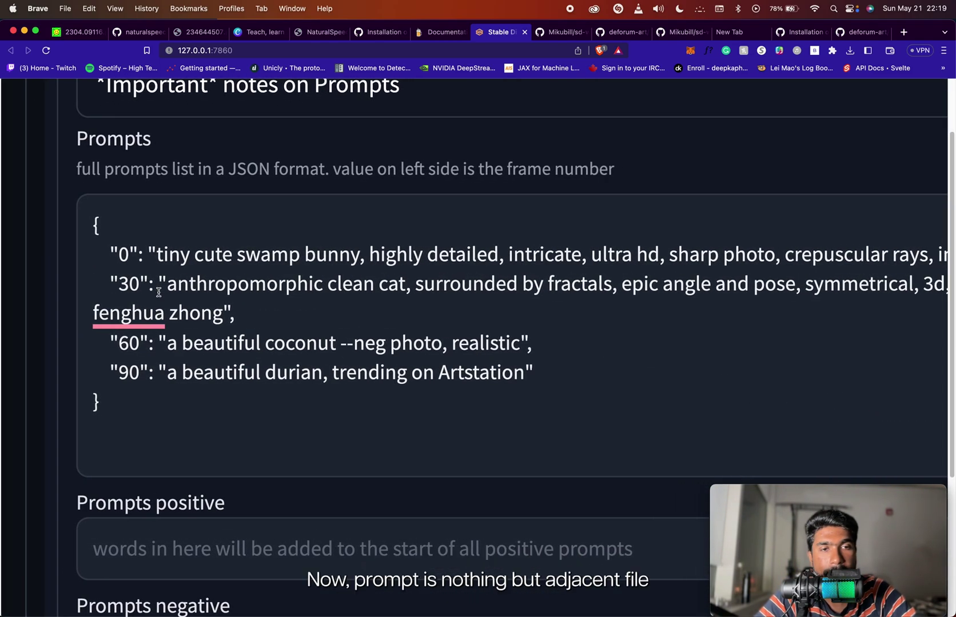
left_click_drag(81, 222, 155, 421)
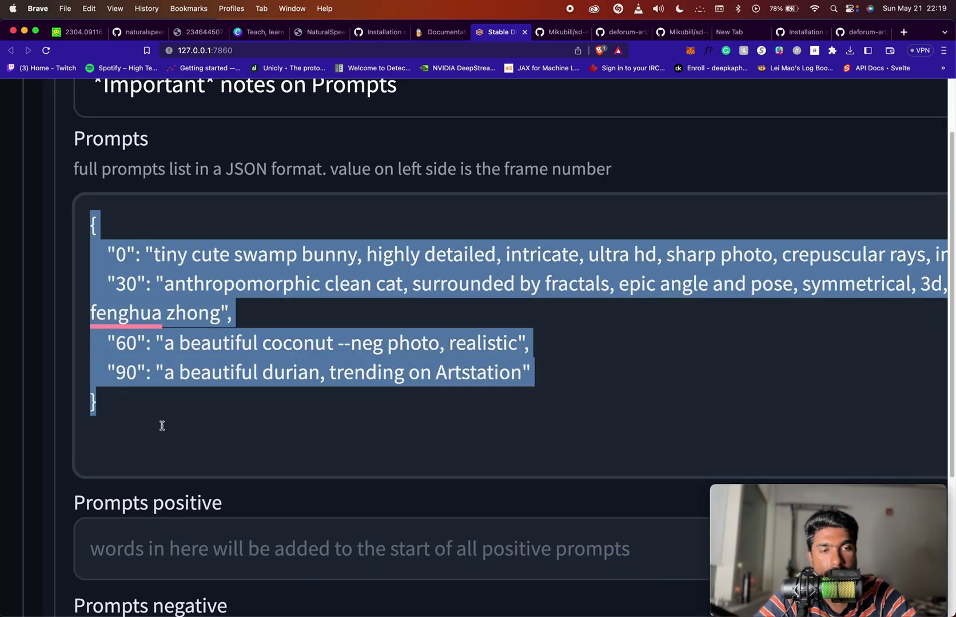
left_click(156, 420)
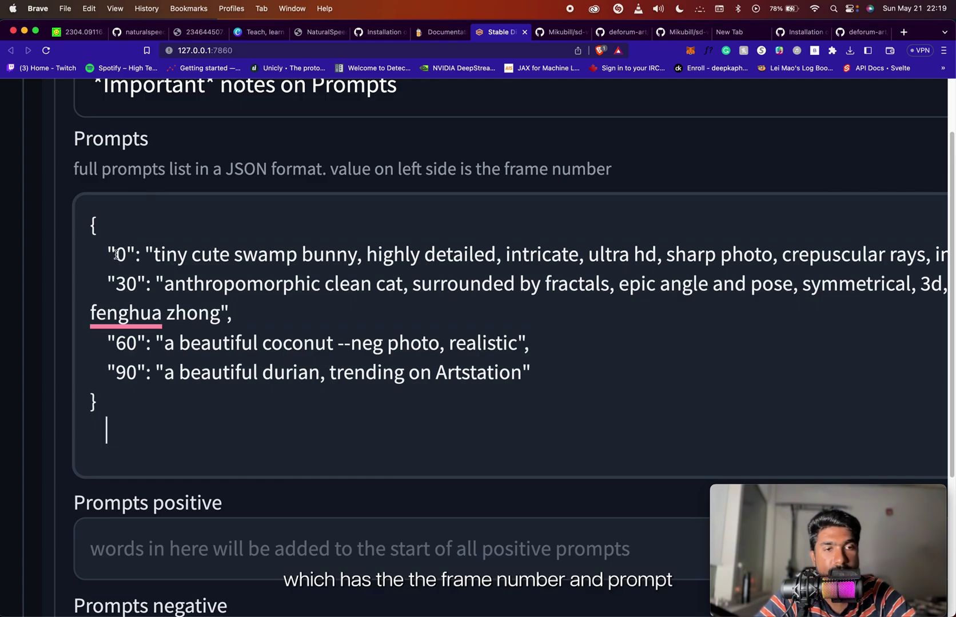
left_click_drag(116, 254, 296, 255)
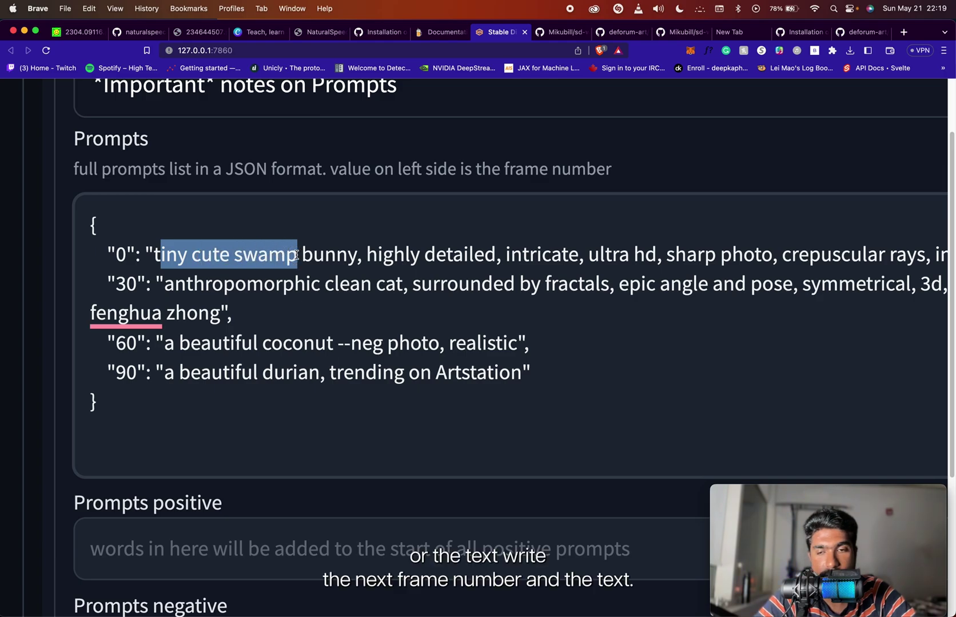
left_click(243, 328)
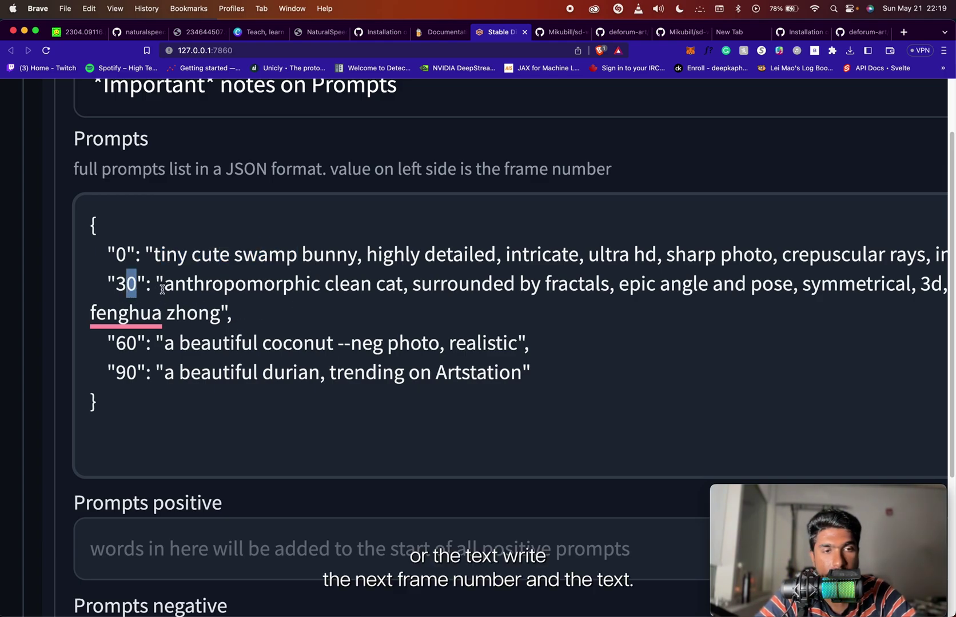
left_click_drag(164, 285, 323, 286)
scroll(399, 292, "right", 2)
scroll(401, 297, "down", 5)
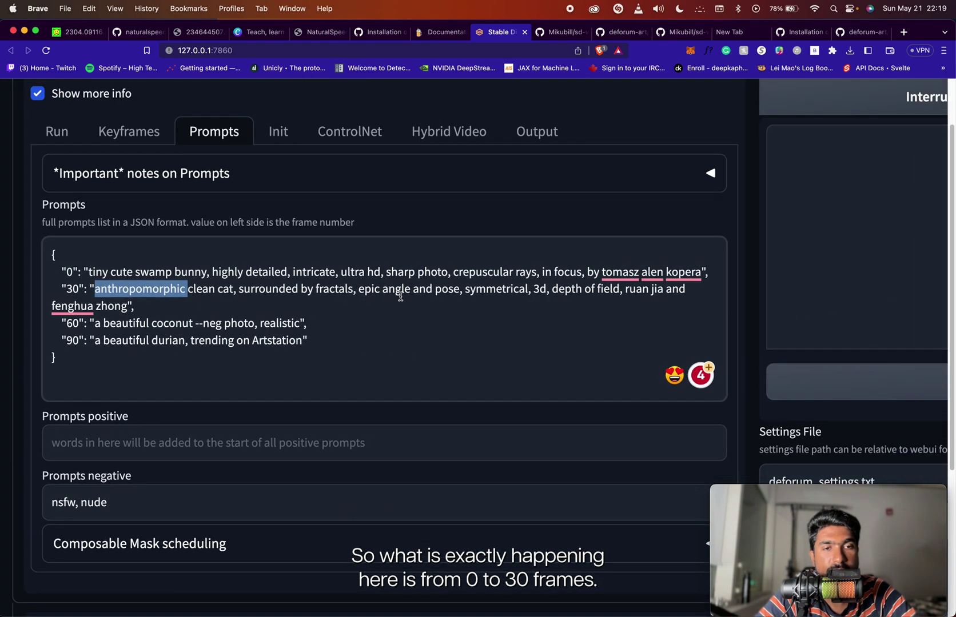
- Examine the prompt that applies from frame 0 up to frame 30 in the JSON list
scroll(399, 294, "up", 6)
scroll(399, 294, "down", 2)
scroll(61, 252, "right", 1)
double_click(106, 259)
double_click(112, 284)
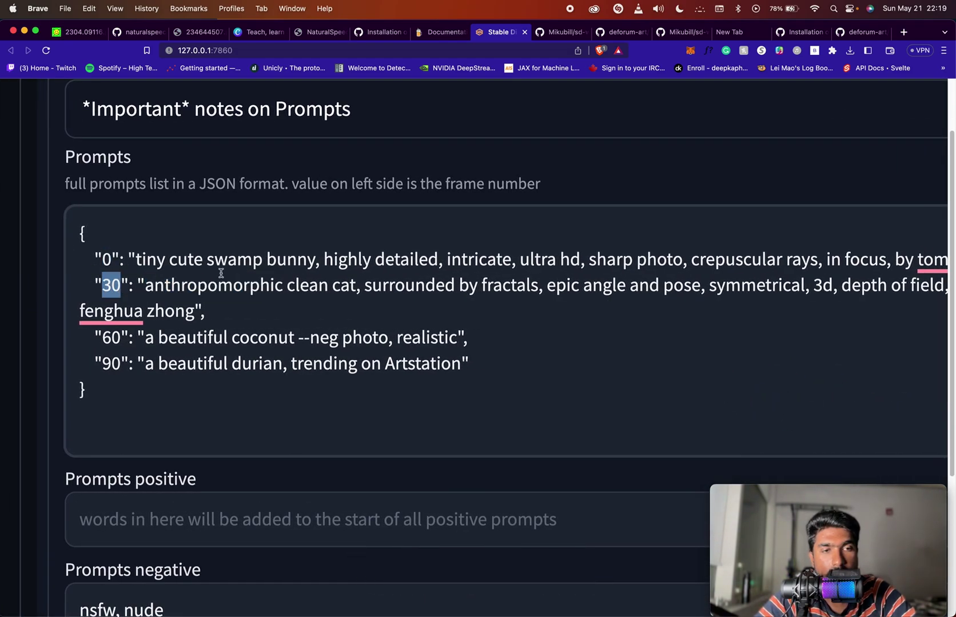
left_click_drag(135, 259, 551, 262)
scroll(629, 269, "right", 2)
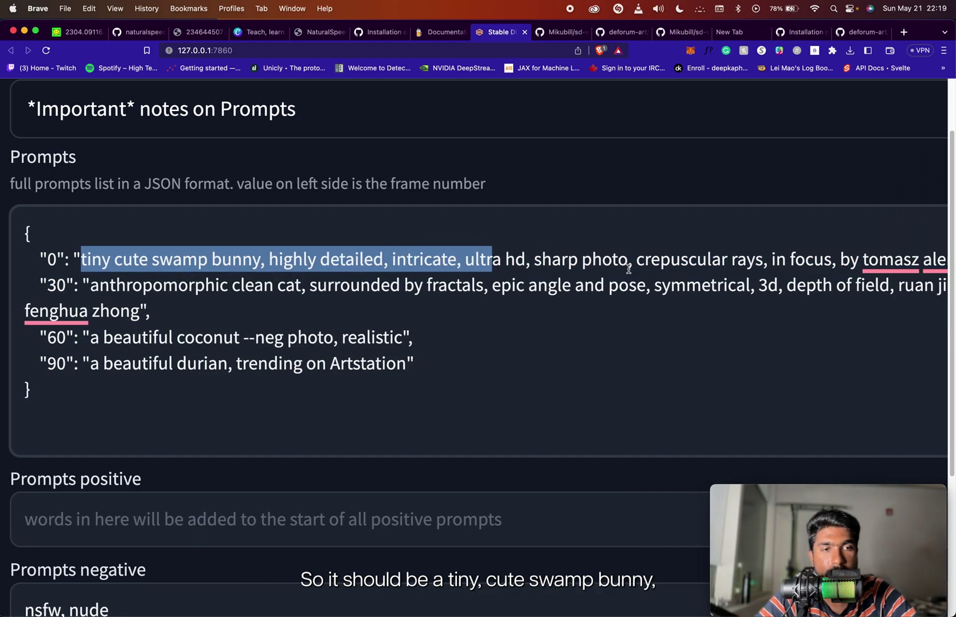
scroll(484, 292, "right", 3)
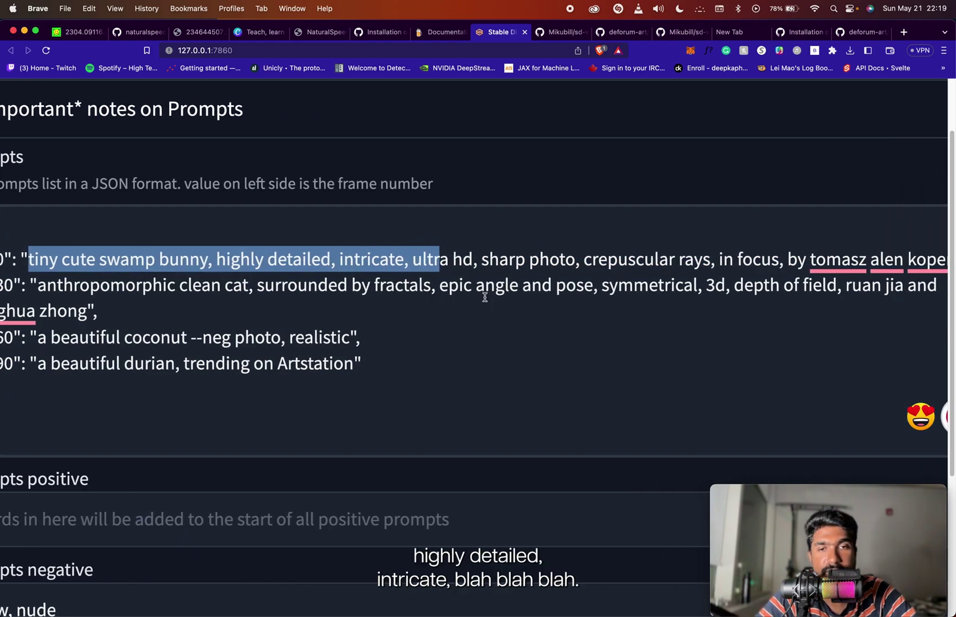
scroll(484, 292, "down", 5)
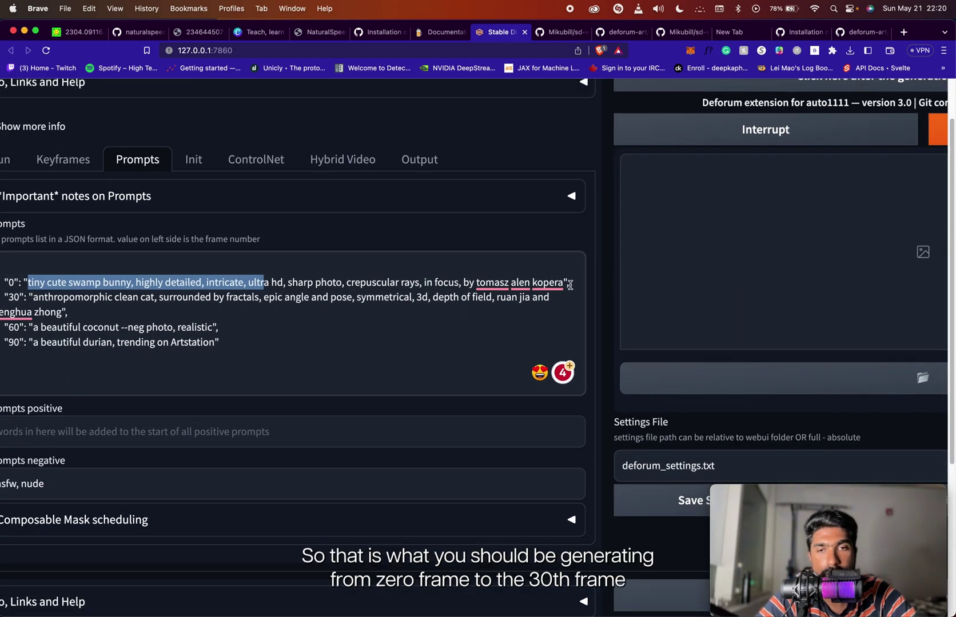
scroll(569, 284, "left", 2)
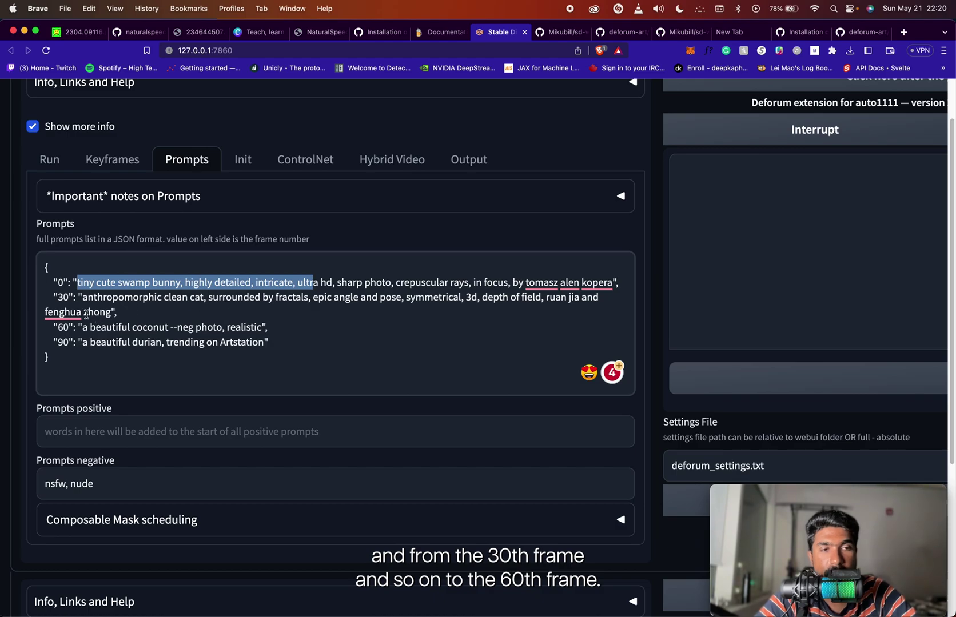
- Examine the prompts assigned to frames 30, 60 and 90 in the JSON list
left_click(84, 301)
left_click_drag(58, 327, 471, 309)
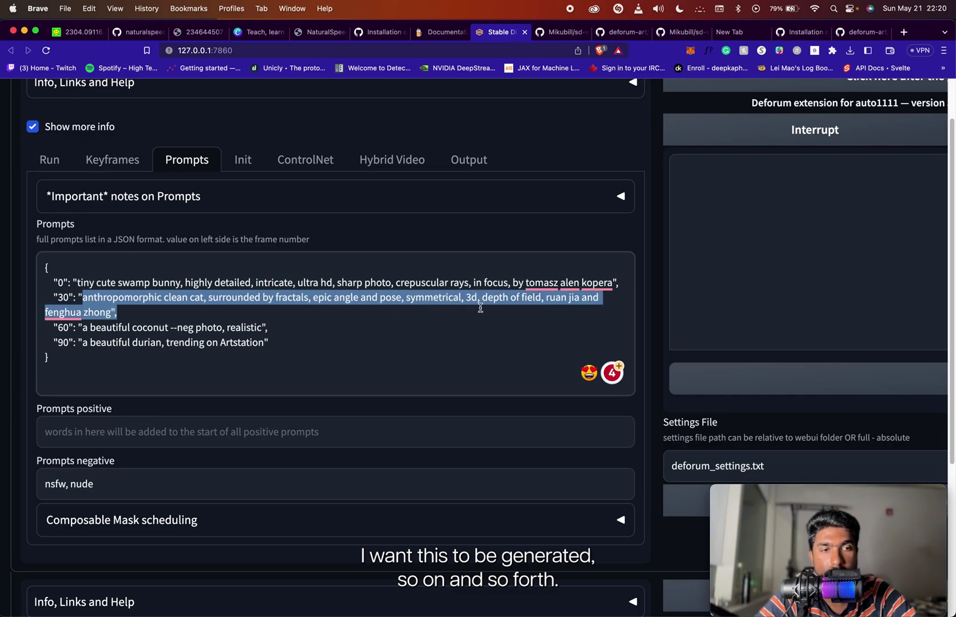
left_click(480, 308)
double_click(69, 329)
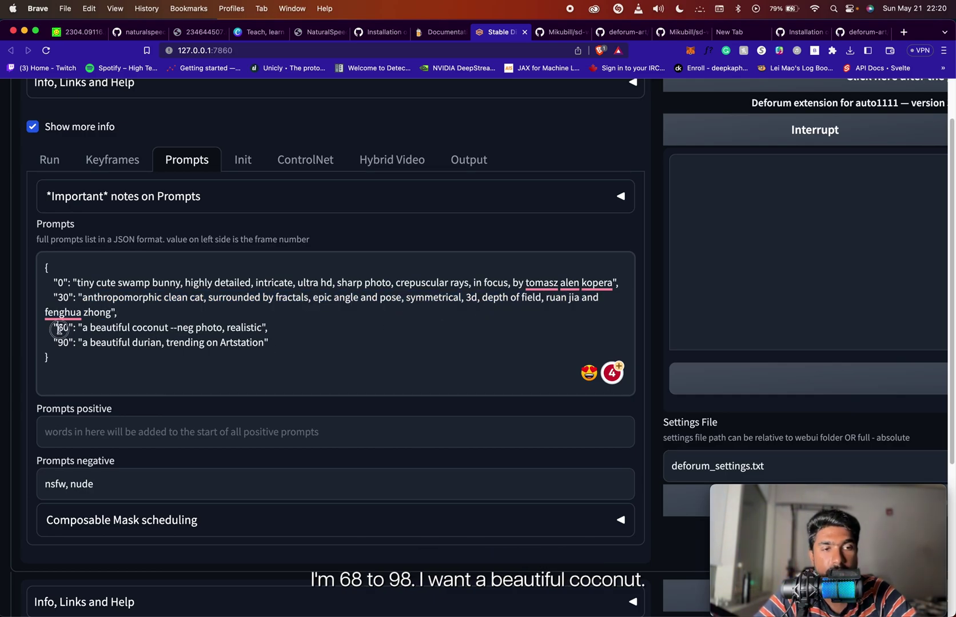
left_click(61, 343)
left_click_drag(122, 327, 134, 346)
left_click(143, 373)
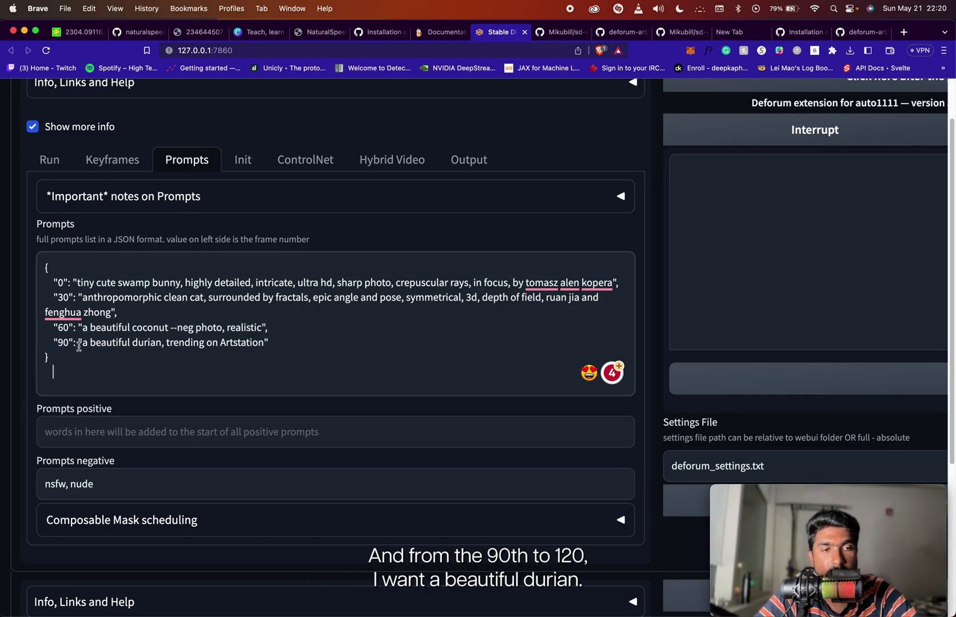
left_click_drag(83, 346, 264, 343)
left_click(331, 344)
scroll(389, 344, "down", 10)
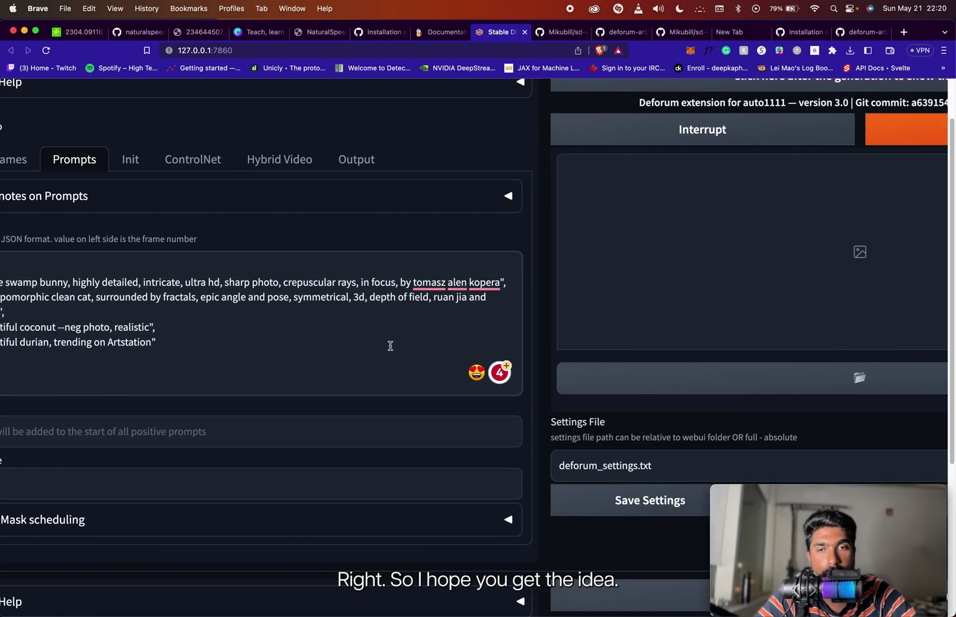
scroll(388, 344, "up", 8)
scroll(390, 346, "down", 5)
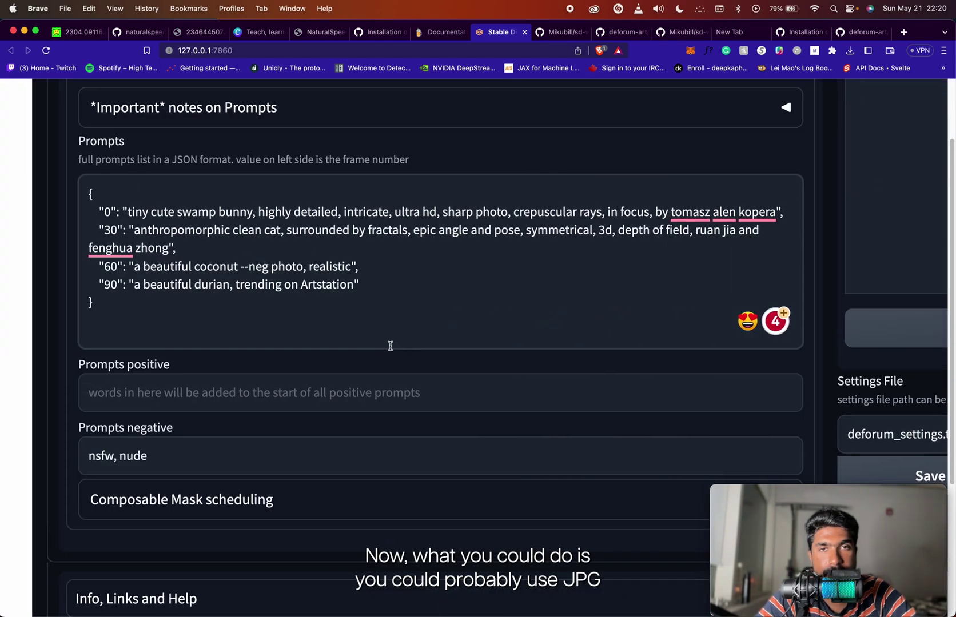
scroll(390, 346, "up", 2)
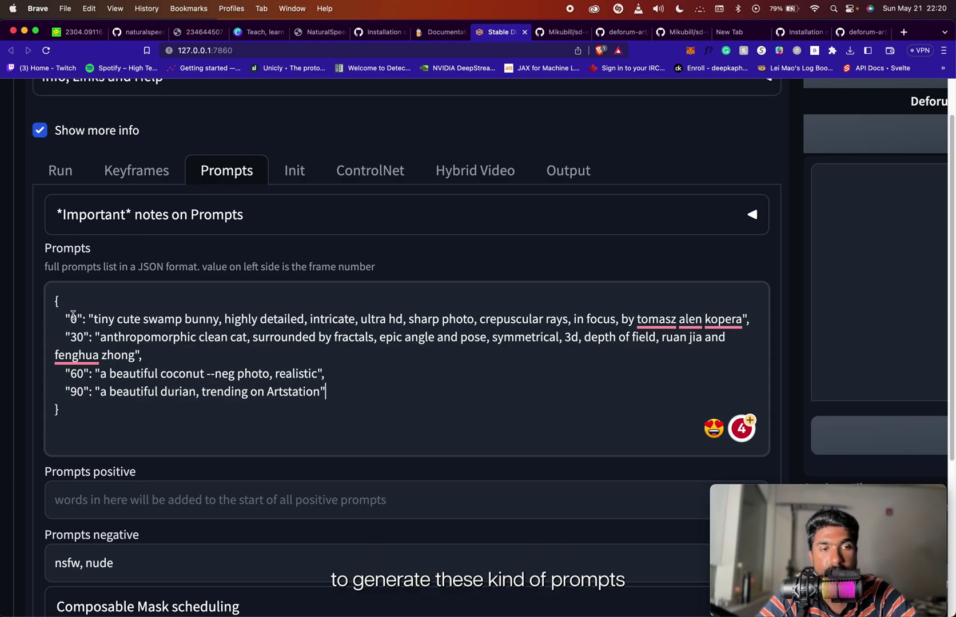
left_click(424, 363)
scroll(424, 361, "down", 3)
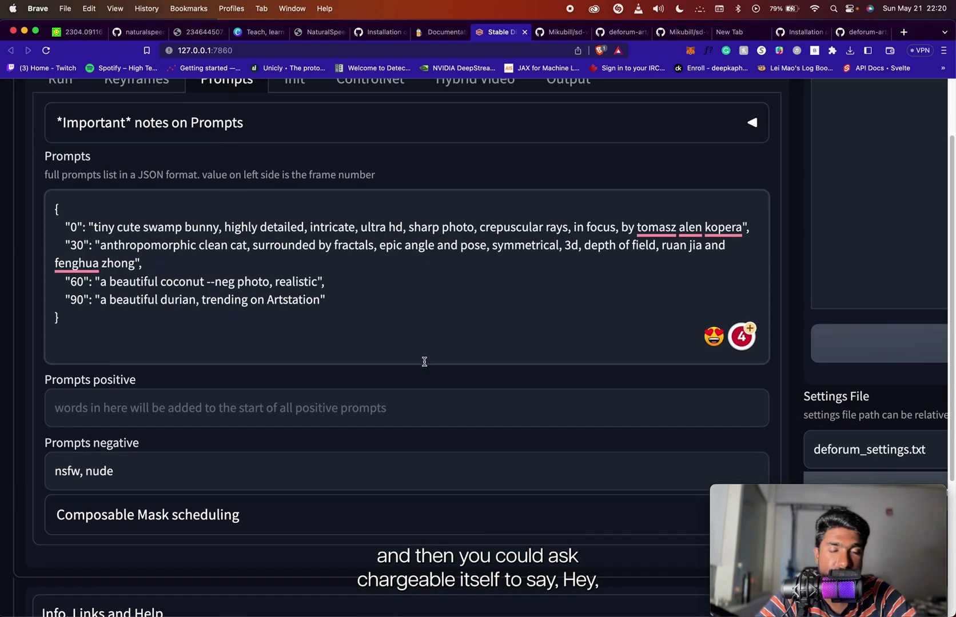
scroll(424, 362, "up", 3)
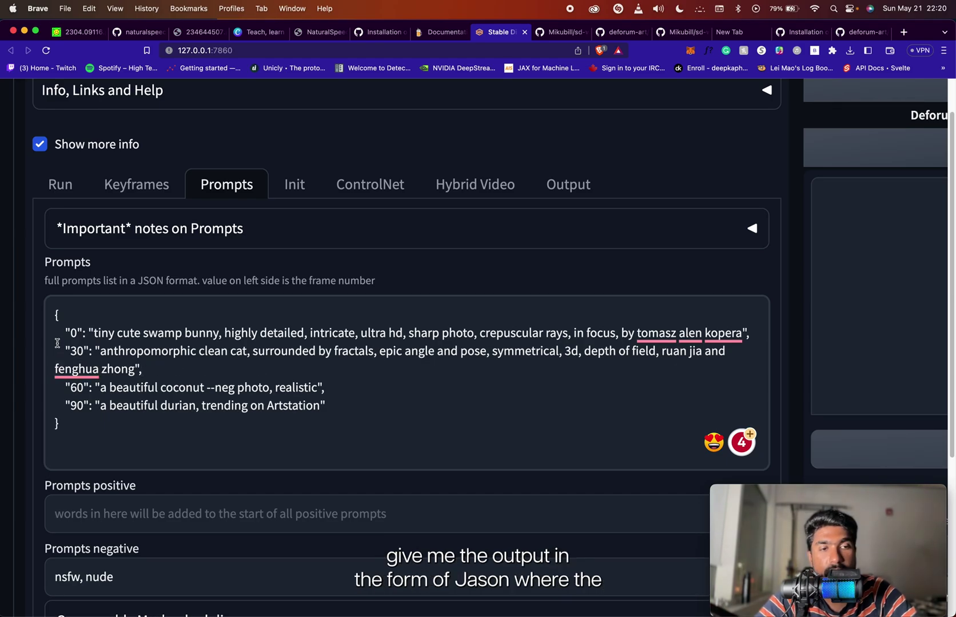
- Examine the frame 0 entry's key and value to see how each prompt must be structured in JSON
left_click_drag(63, 333, 125, 333)
left_click(241, 334)
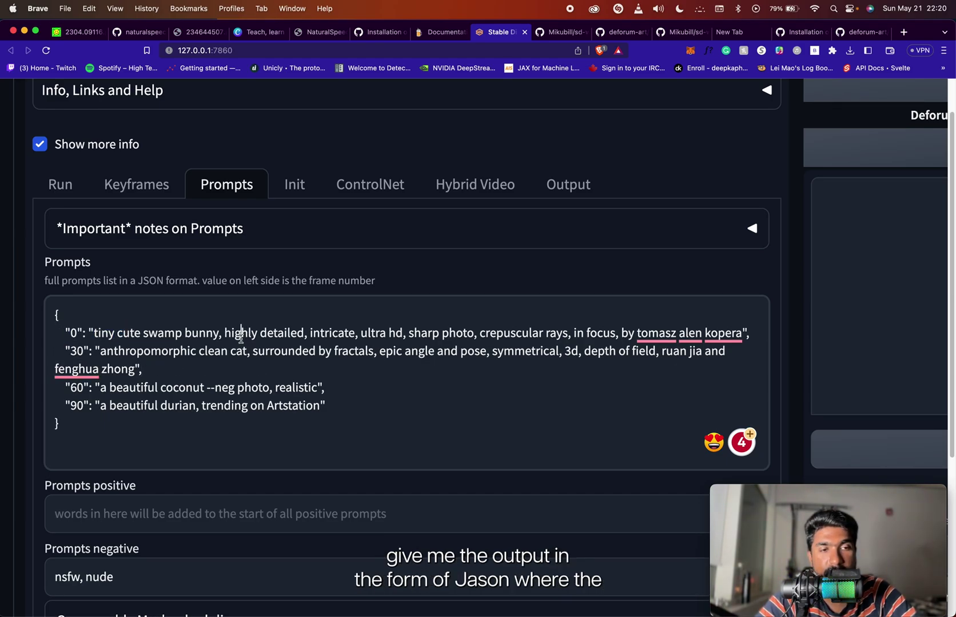
left_click(73, 335)
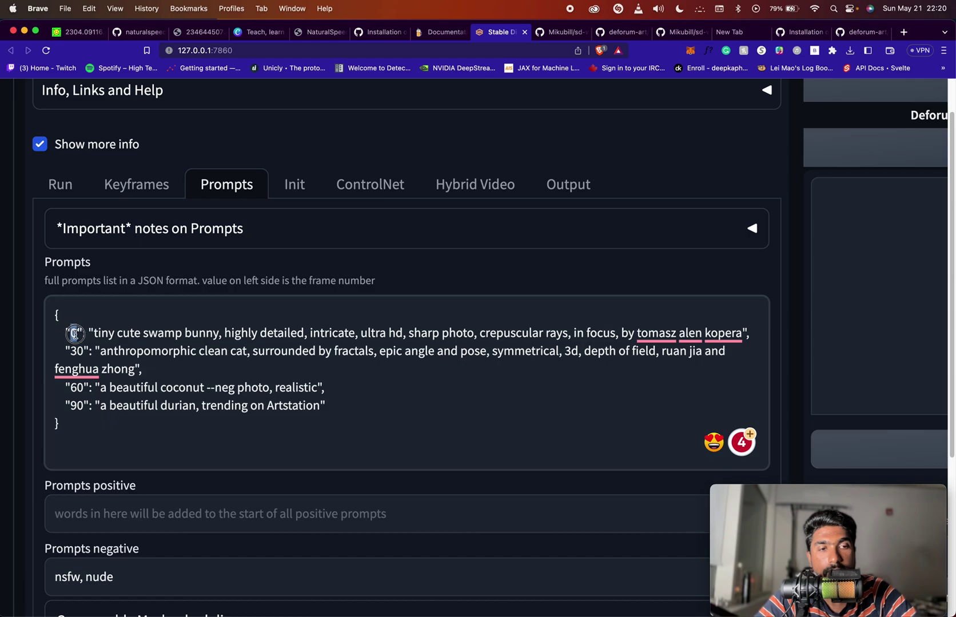
left_click_drag(94, 333, 226, 333)
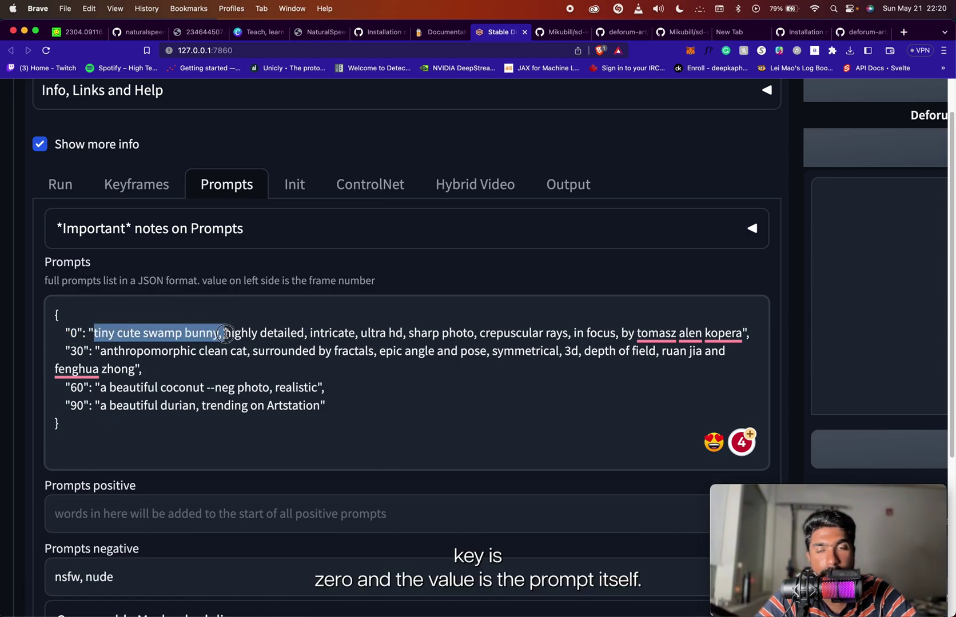
left_click(349, 366)
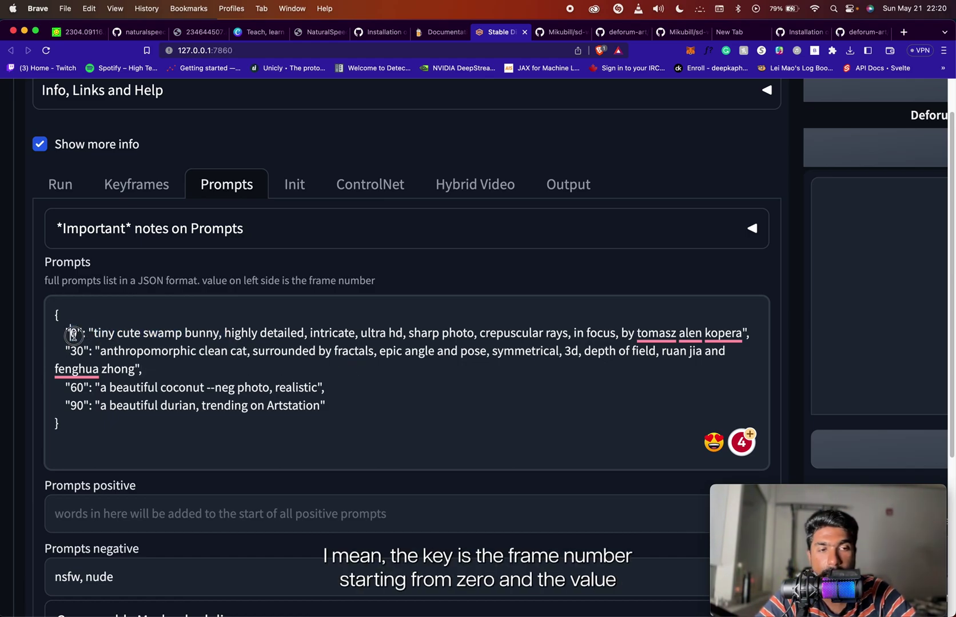
- Examine the frame numbers in the prompt list against the Max frames value in Deforum's keyframe settings
left_click_drag(94, 333, 204, 334)
double_click(76, 405)
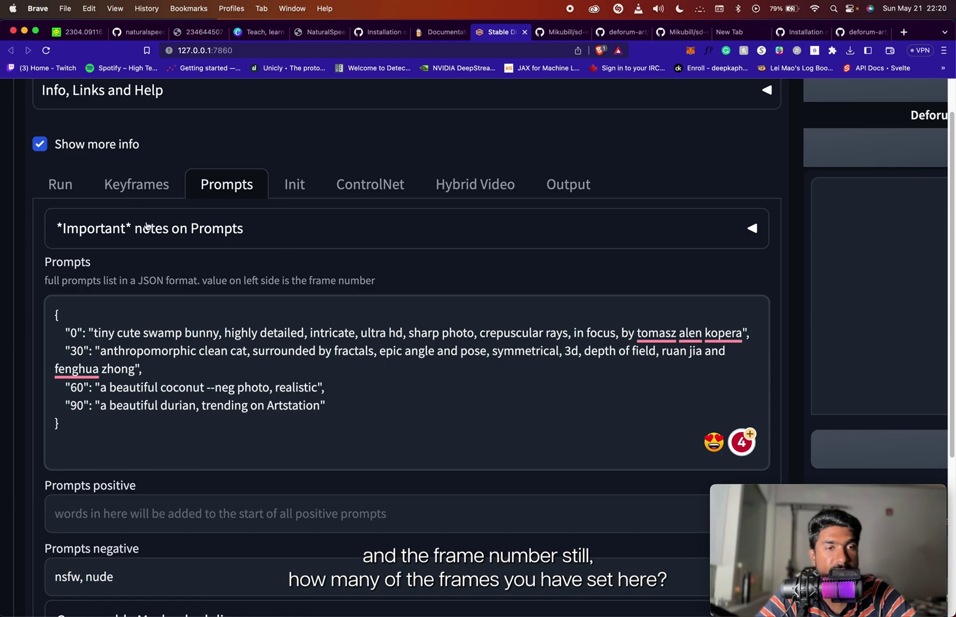
left_click(130, 191)
left_click(467, 396)
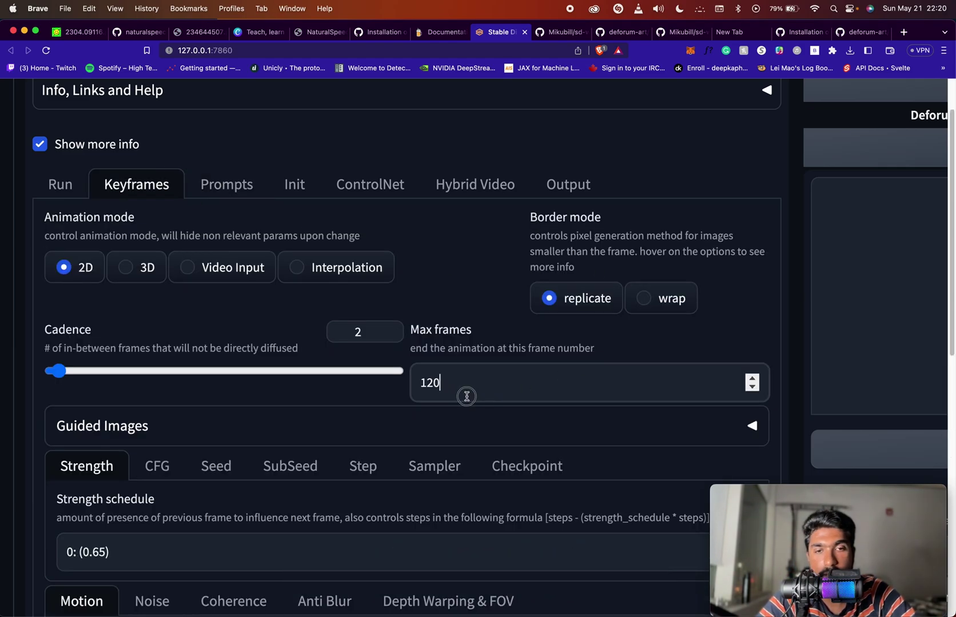
double_click(421, 383)
- Switch the Stable Diffusion checkpoint to v2-1_768-ema-pruned.ckpt
scroll(335, 247, "up", 3)
left_click(295, 130)
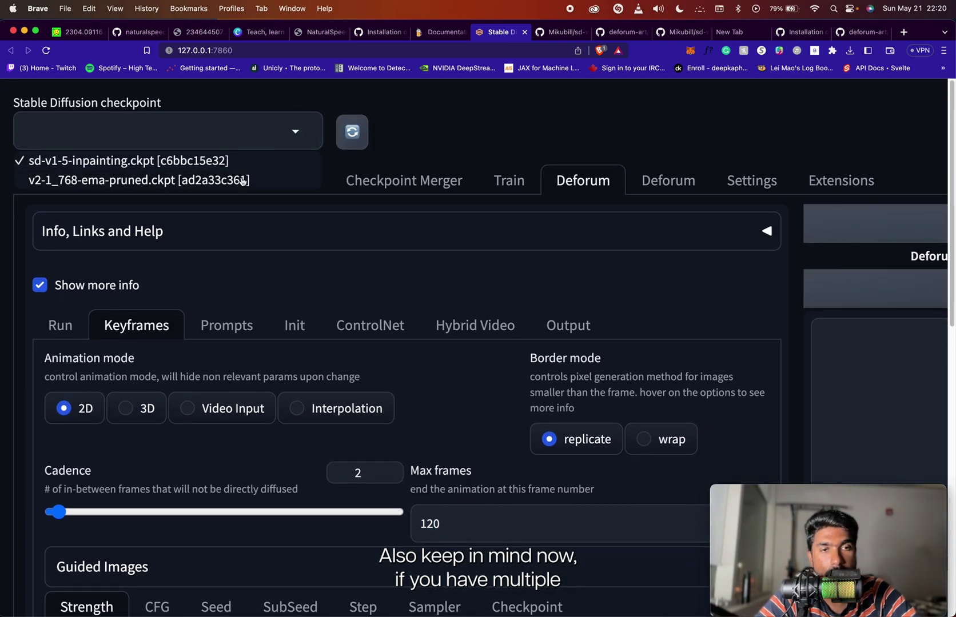
left_click(310, 134)
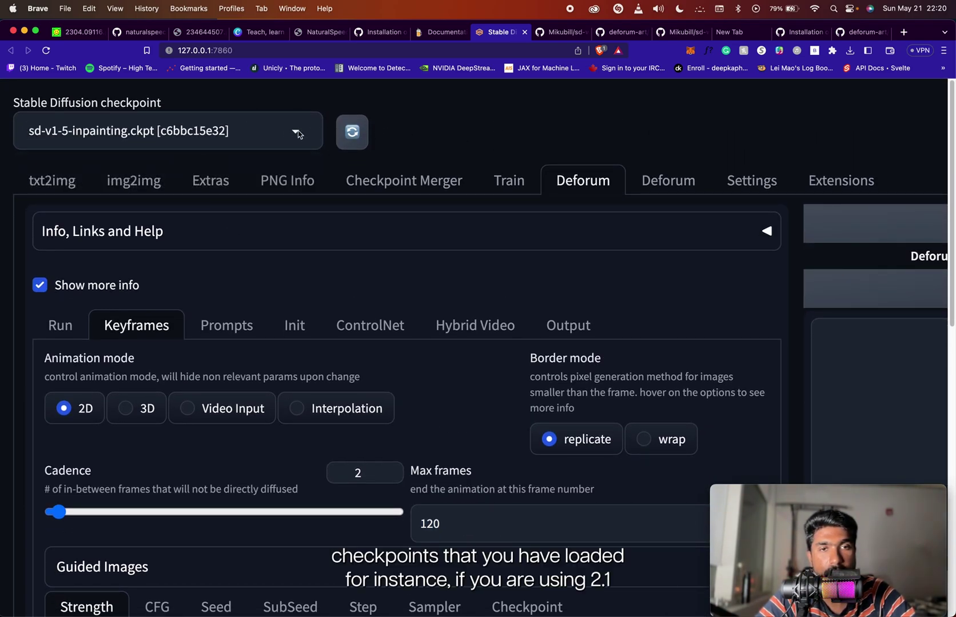
left_click(271, 138)
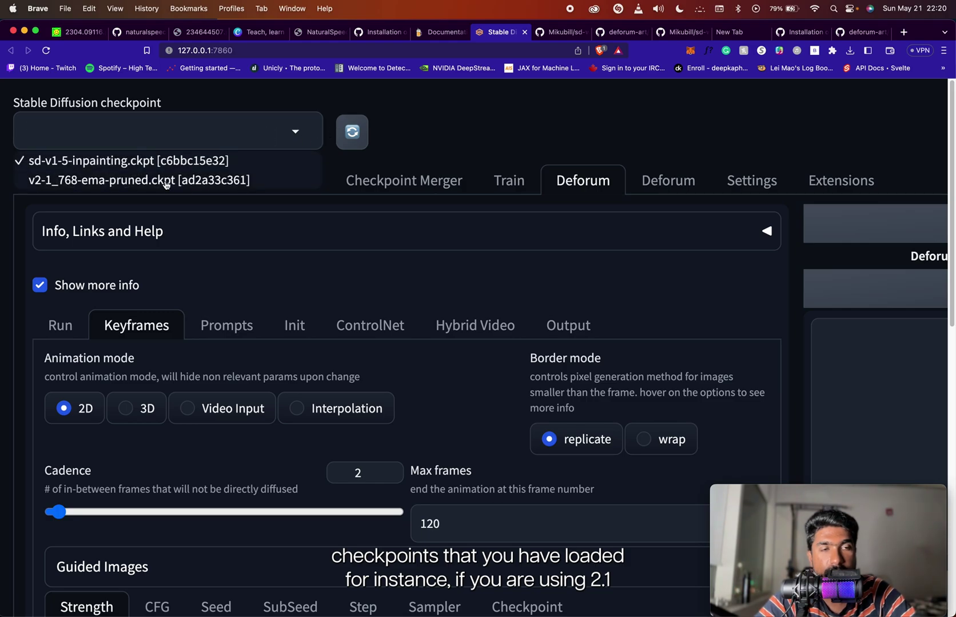
left_click(165, 182)
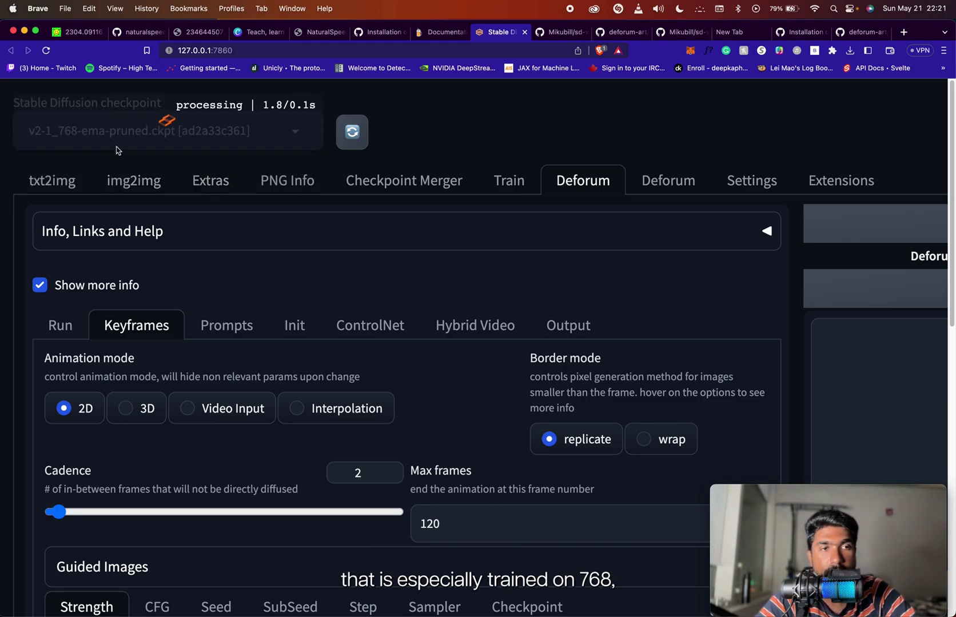
- Set both the width and the height in Deforum's run settings to 768
scroll(333, 274, "down", 5)
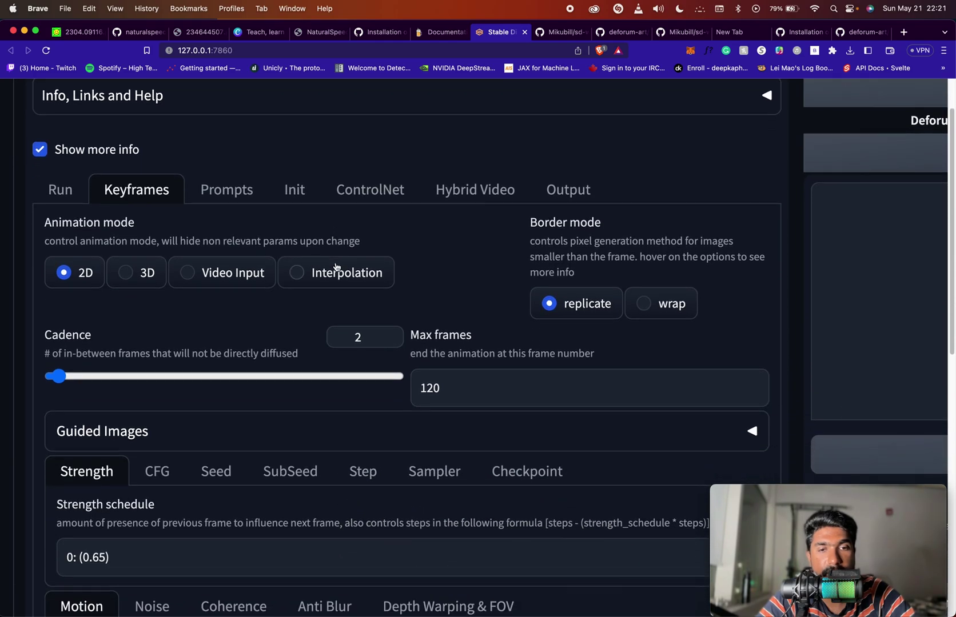
scroll(327, 362, "down", 5)
scroll(326, 359, "up", 10)
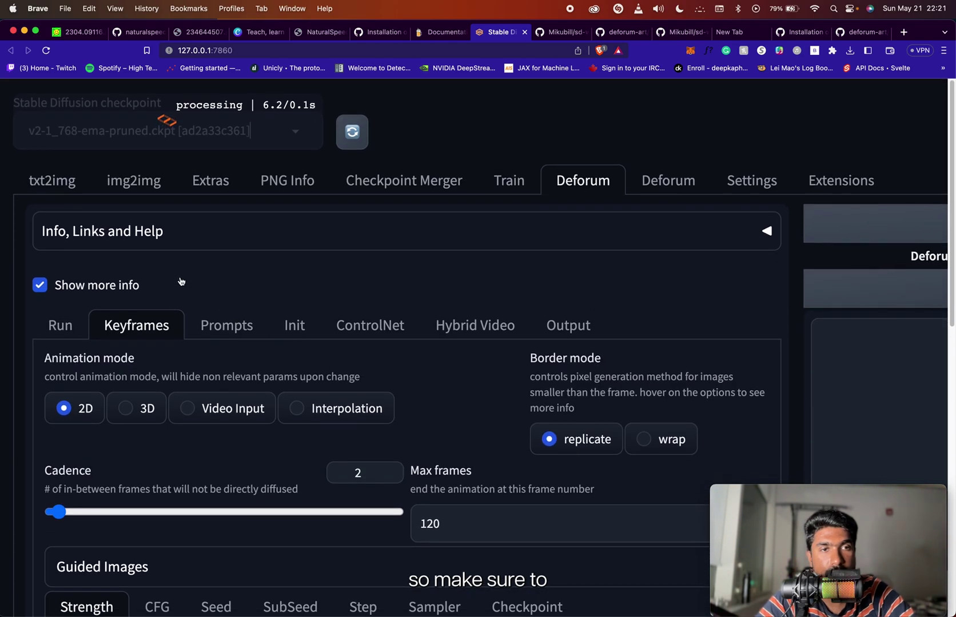
left_click(57, 324)
scroll(348, 457, "down", 4)
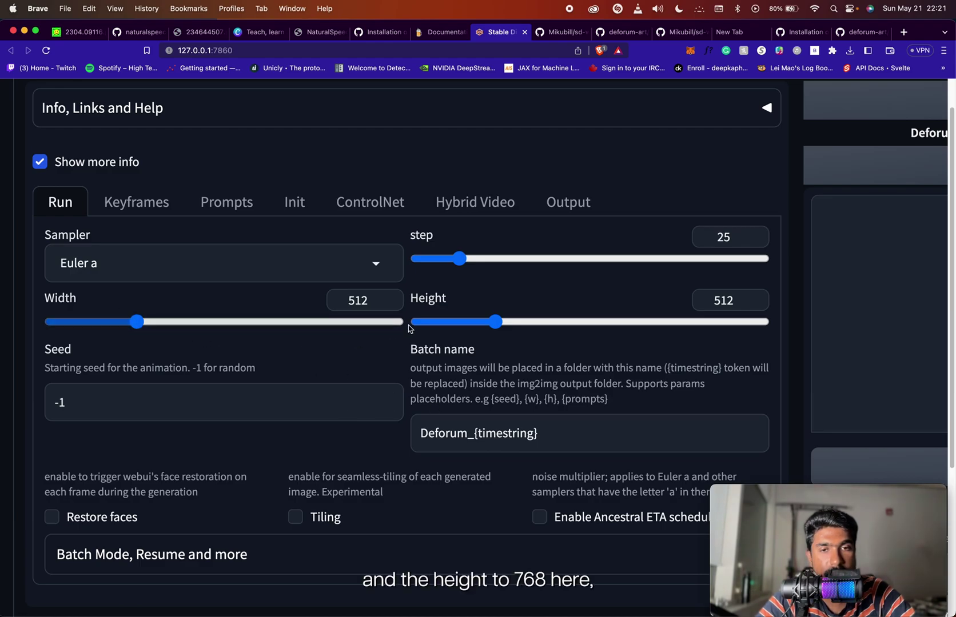
double_click(359, 299)
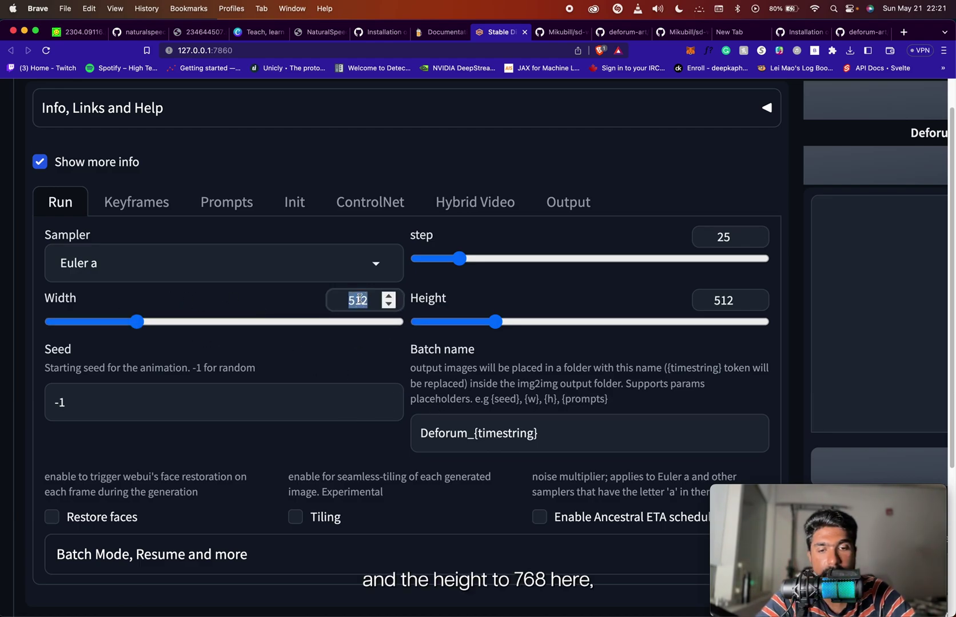
type("77")
key("BackSpace")
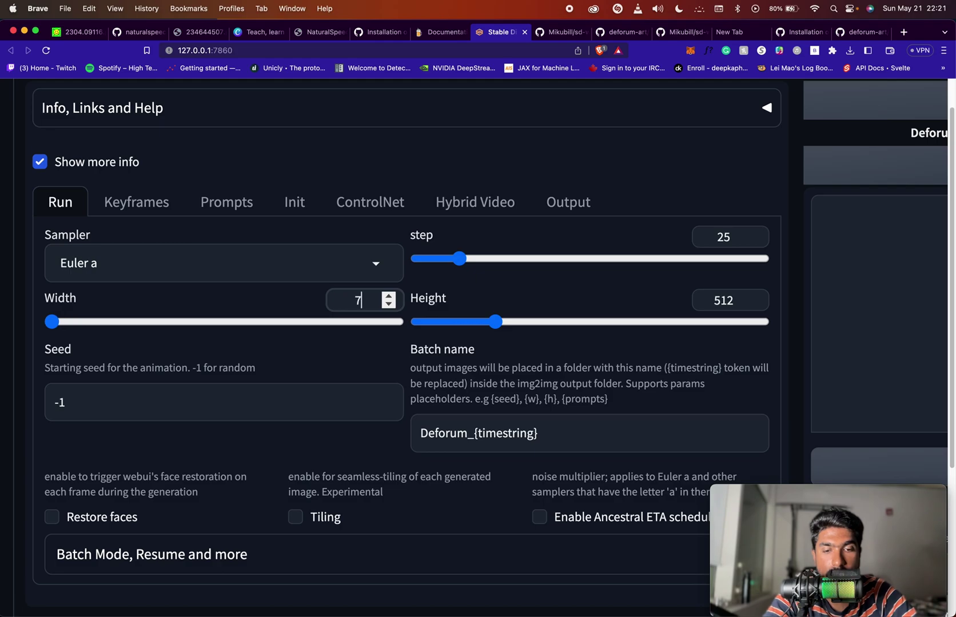
type("68")
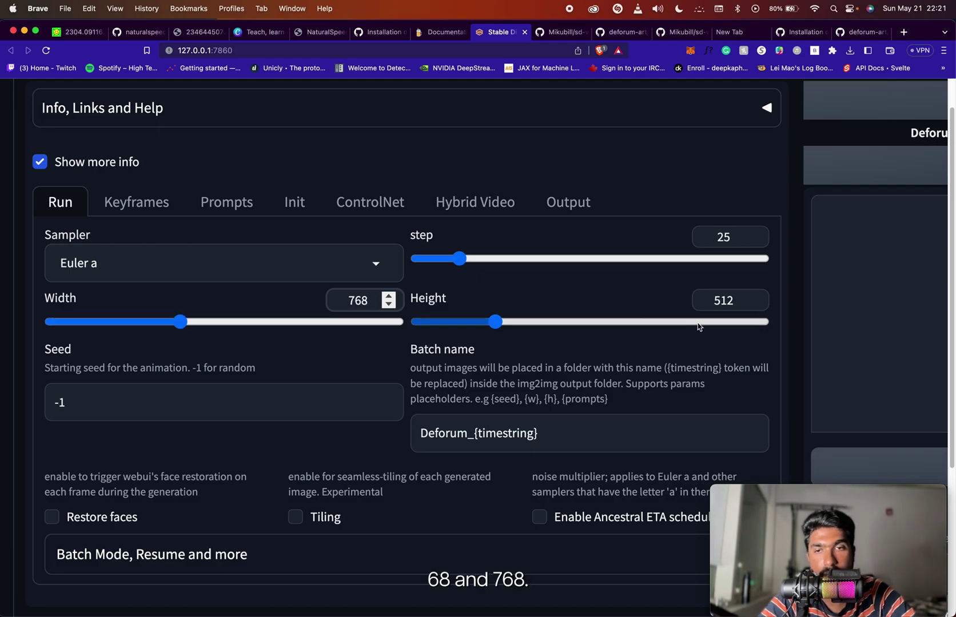
double_click(718, 298)
key("BackSpace")
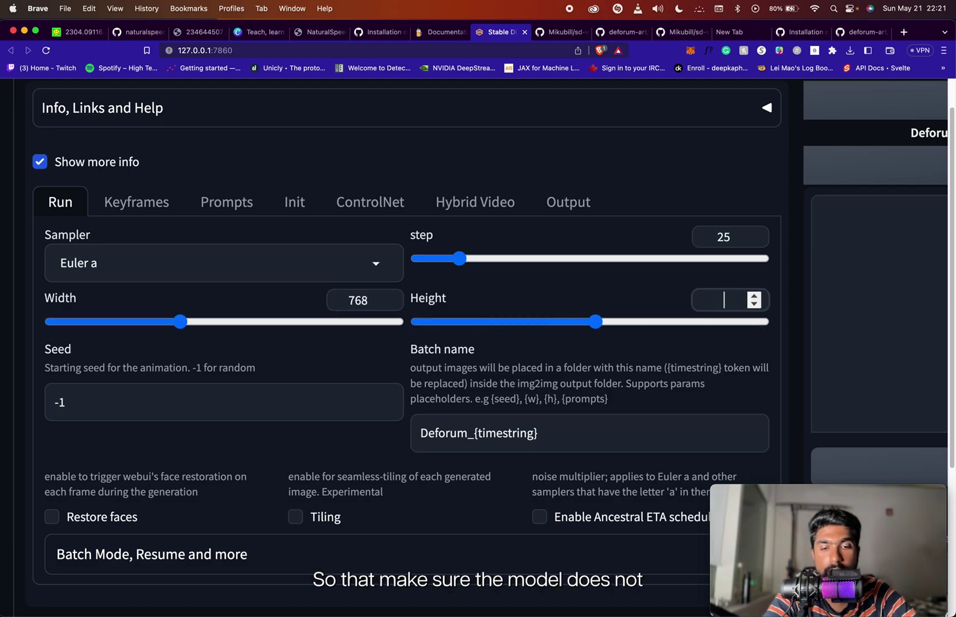
type("768")
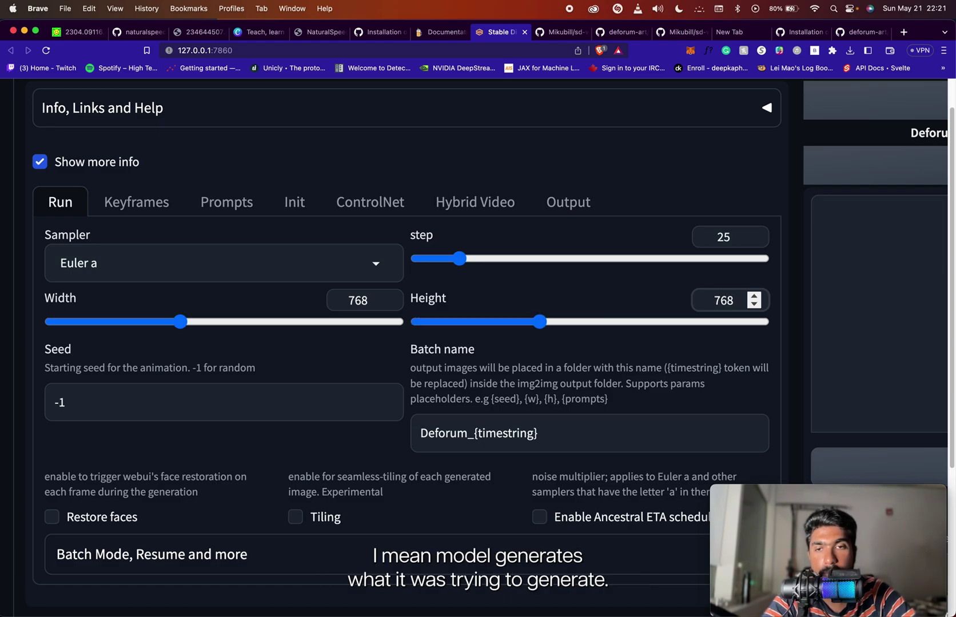
- Switch the Stable Diffusion checkpoint back to sd-v1-5-inpainting.ckpt
key("super+minus")
key("super+minus")
key("super+minus")
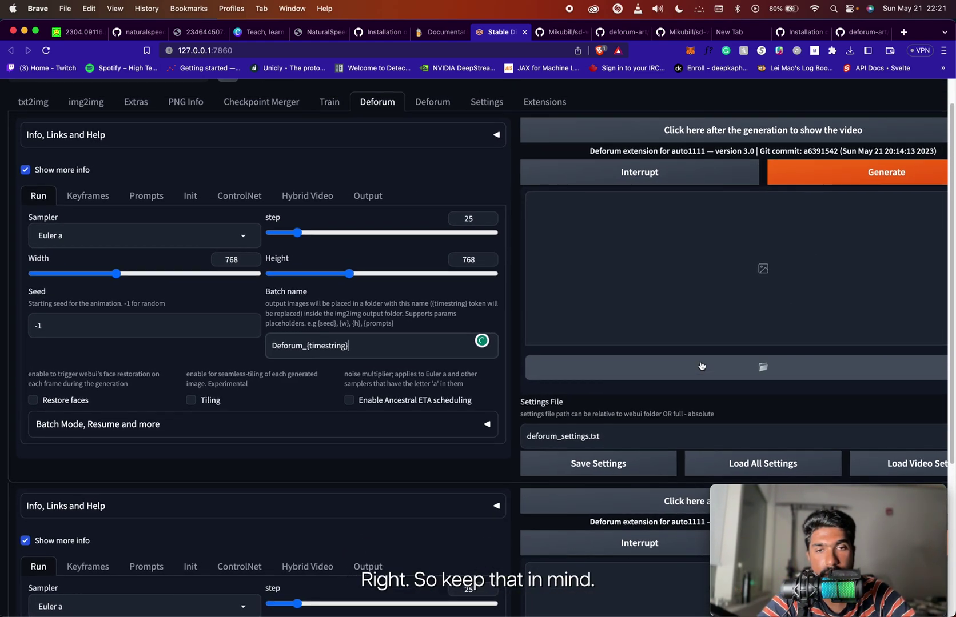
scroll(702, 363, "up", 3)
key("super+minus")
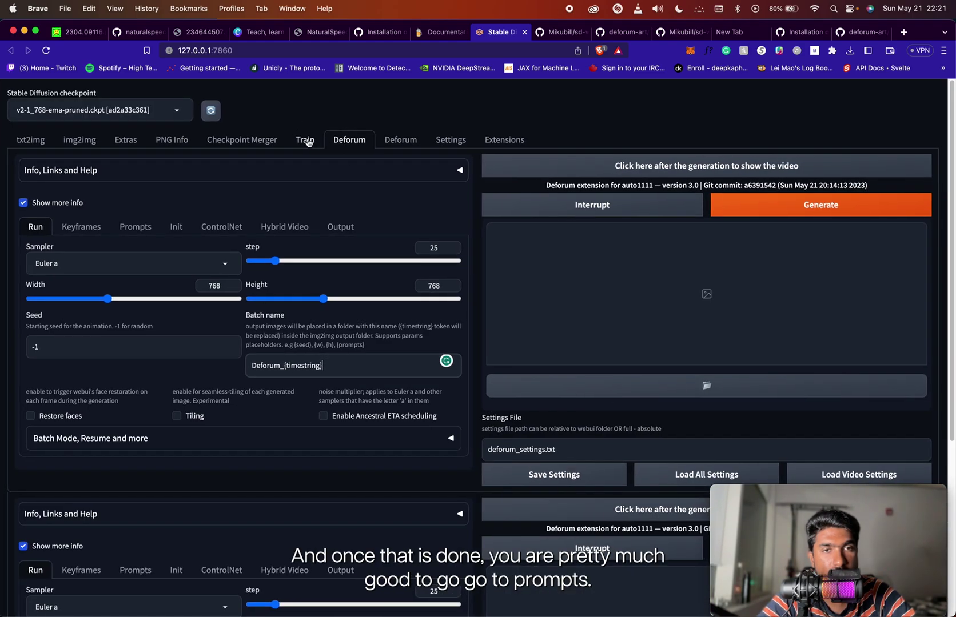
left_click(135, 226)
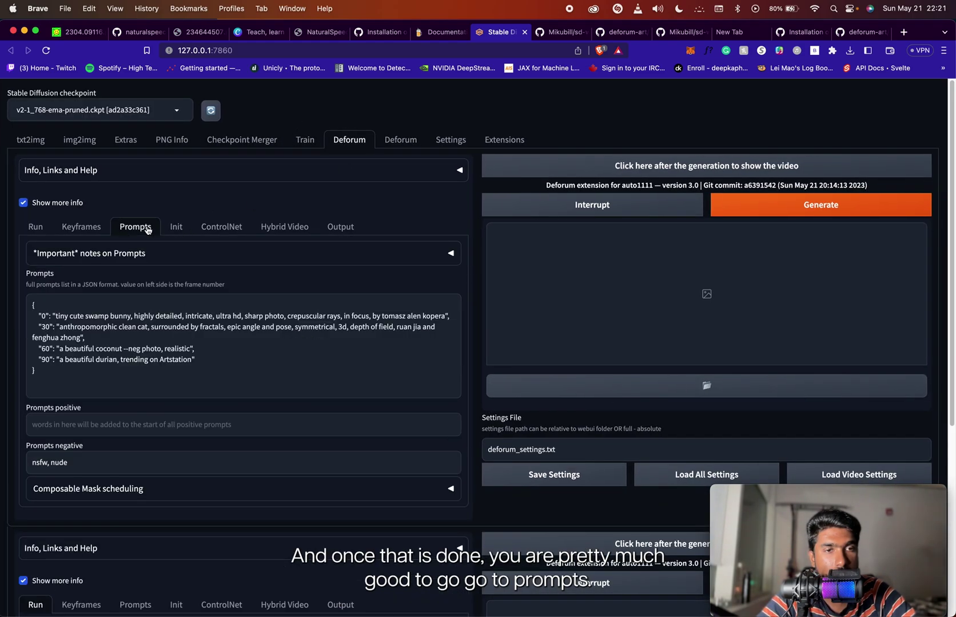
left_click(171, 112)
left_click(136, 128)
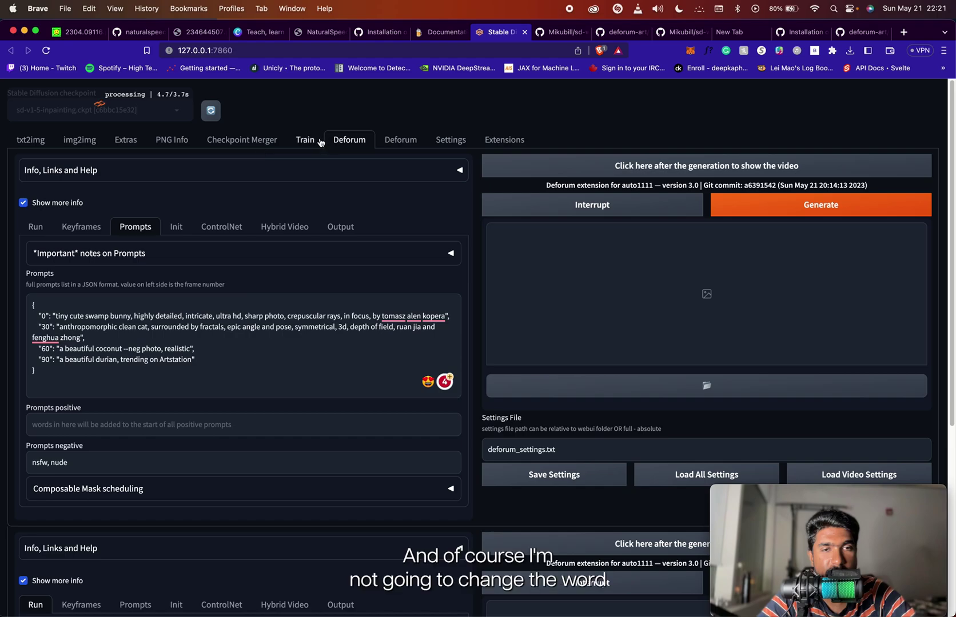
- Reload the web UI page to reset Deforum's width, height and other run settings to their defaults
left_click(80, 225)
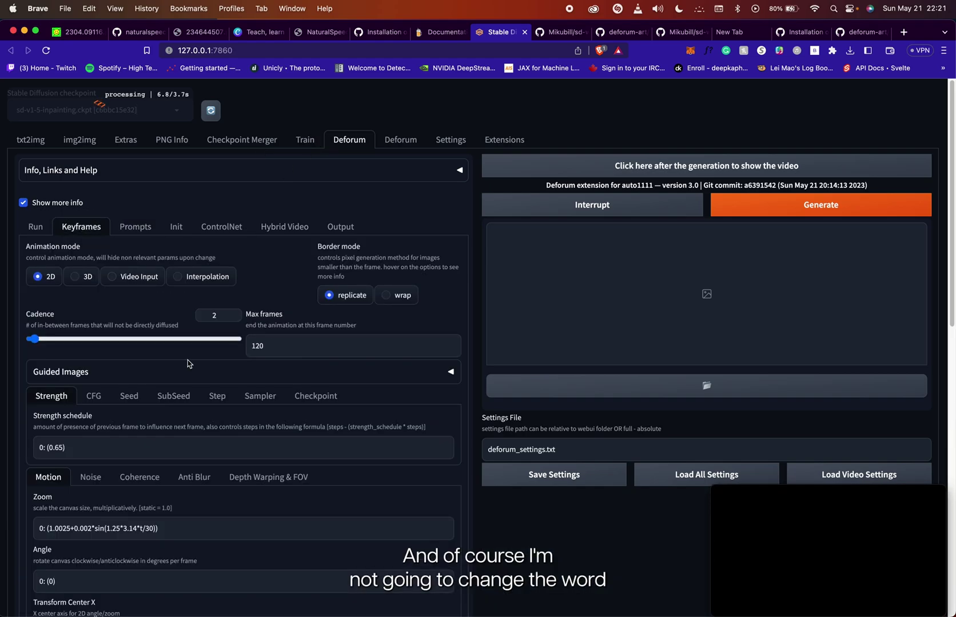
left_click(36, 226)
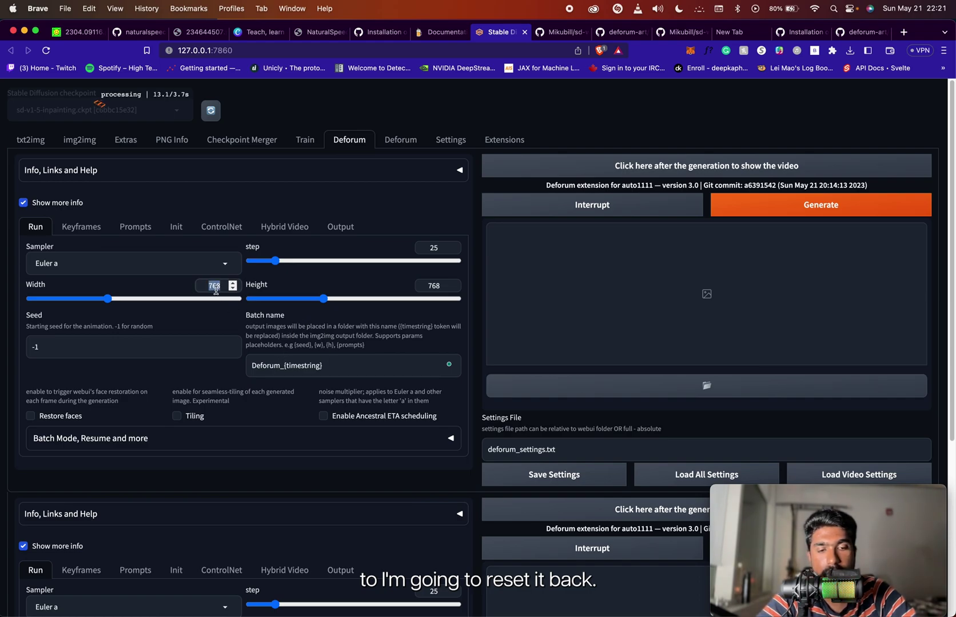
left_click(288, 201)
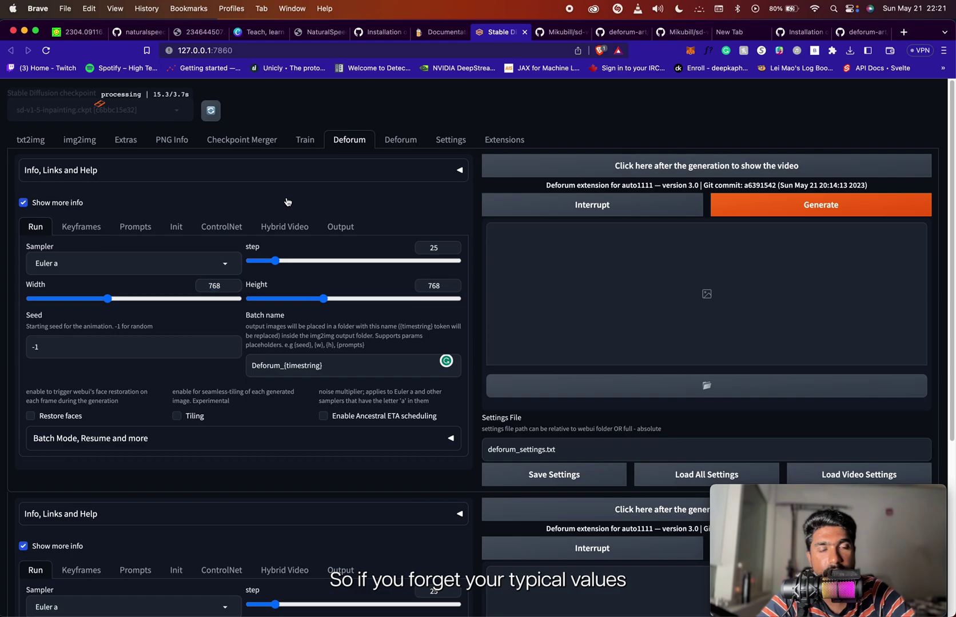
scroll(397, 233, "down", 5)
scroll(405, 252, "up", 5)
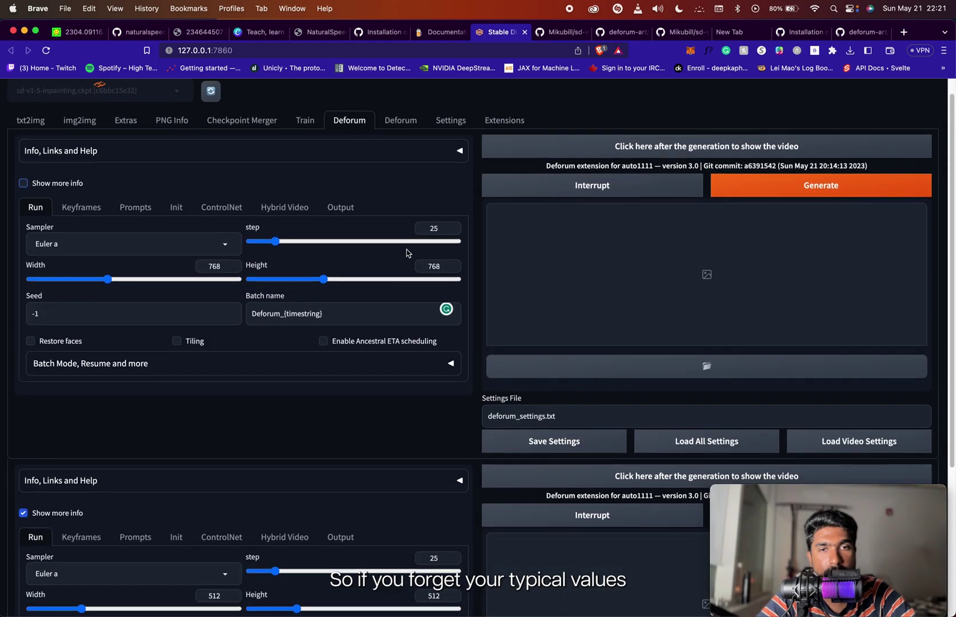
scroll(294, 251, "down", 1)
scroll(263, 269, "up", 1)
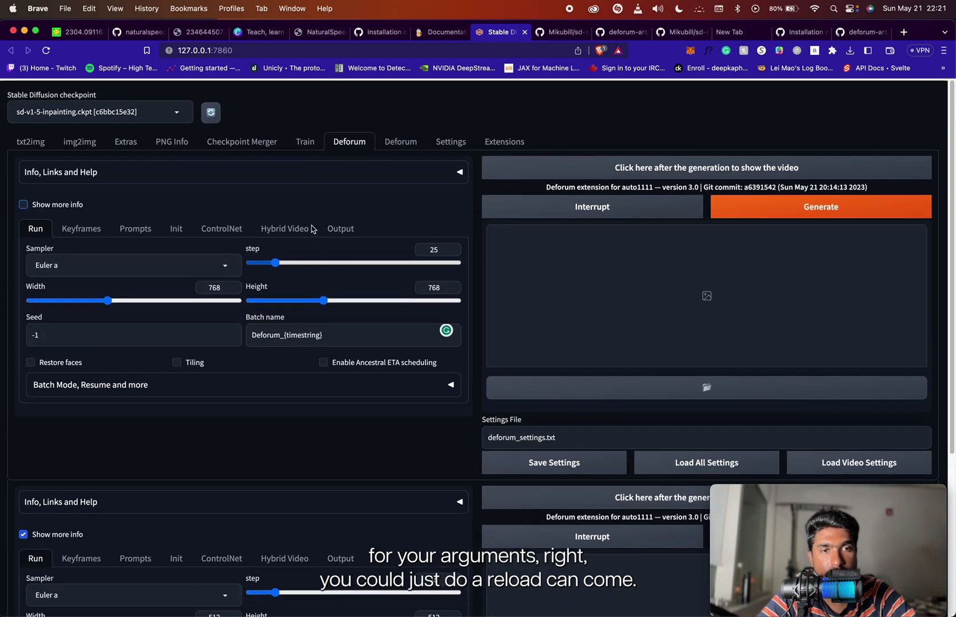
key("super+r")
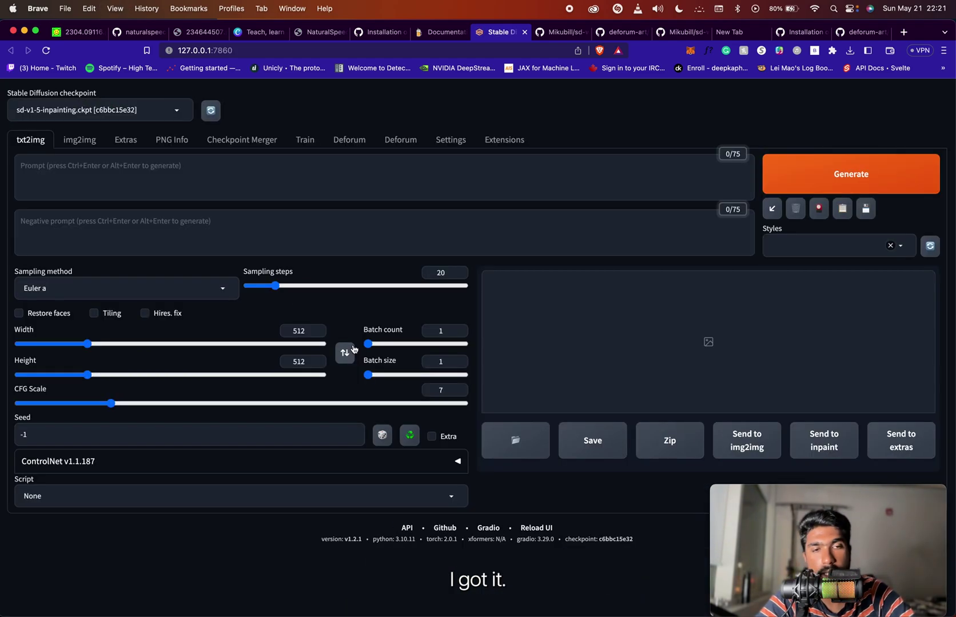
- Check the default size in Deforum's run settings, then start generating the animation with the default prompt list
double_click(298, 361)
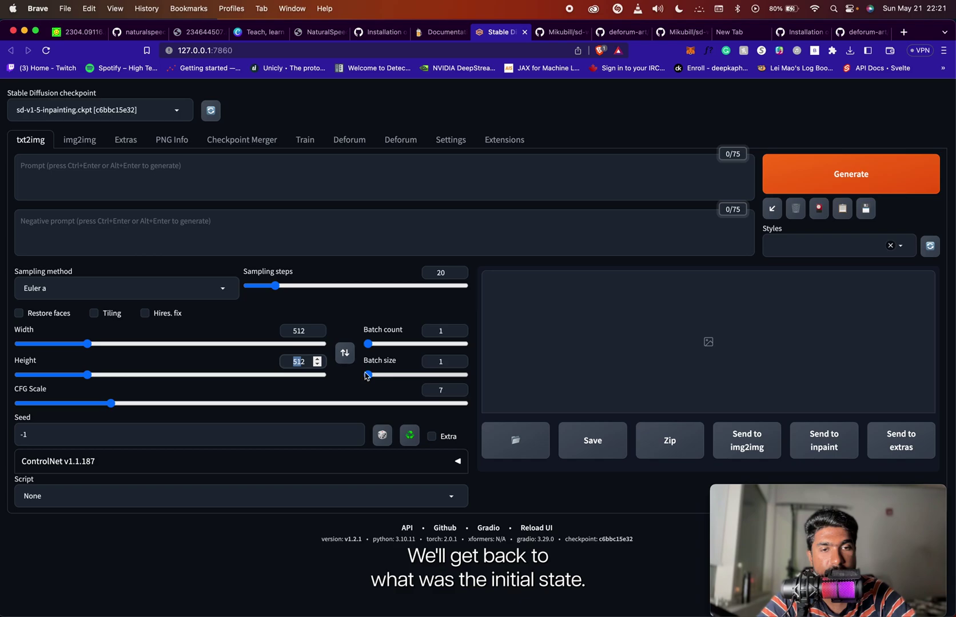
left_click(360, 145)
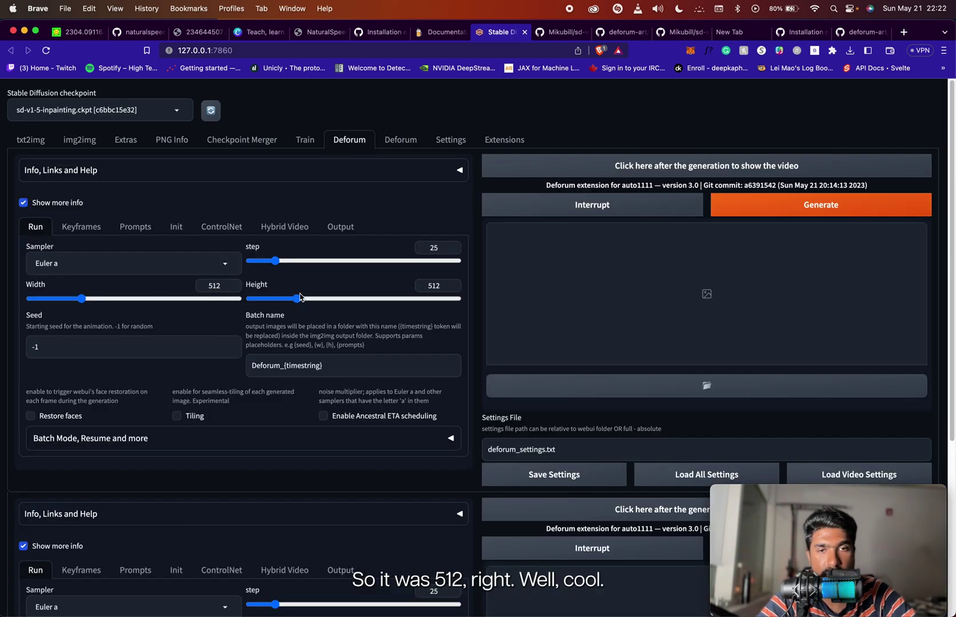
left_click(145, 231)
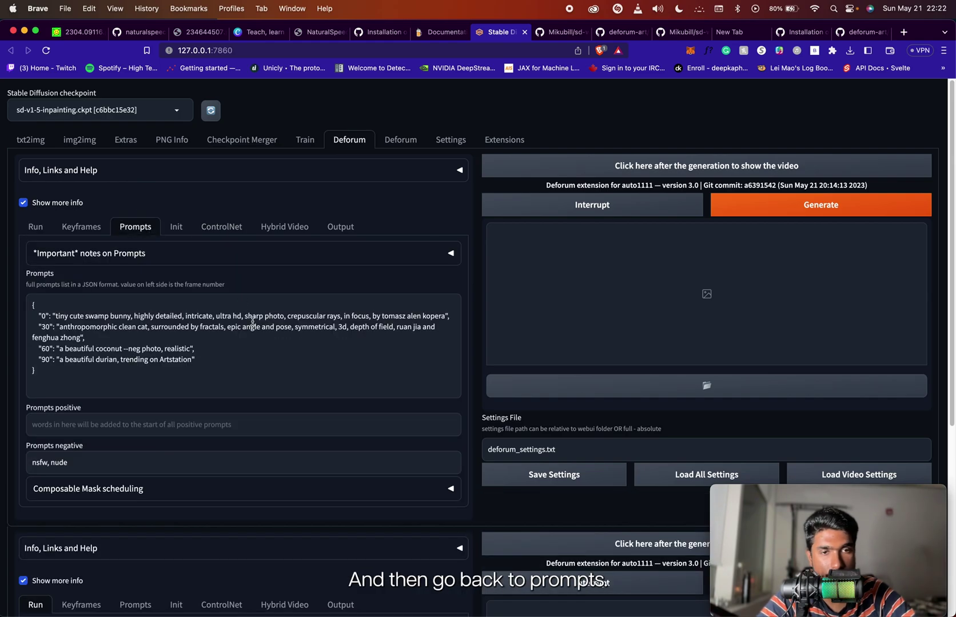
scroll(230, 359, "up", 5)
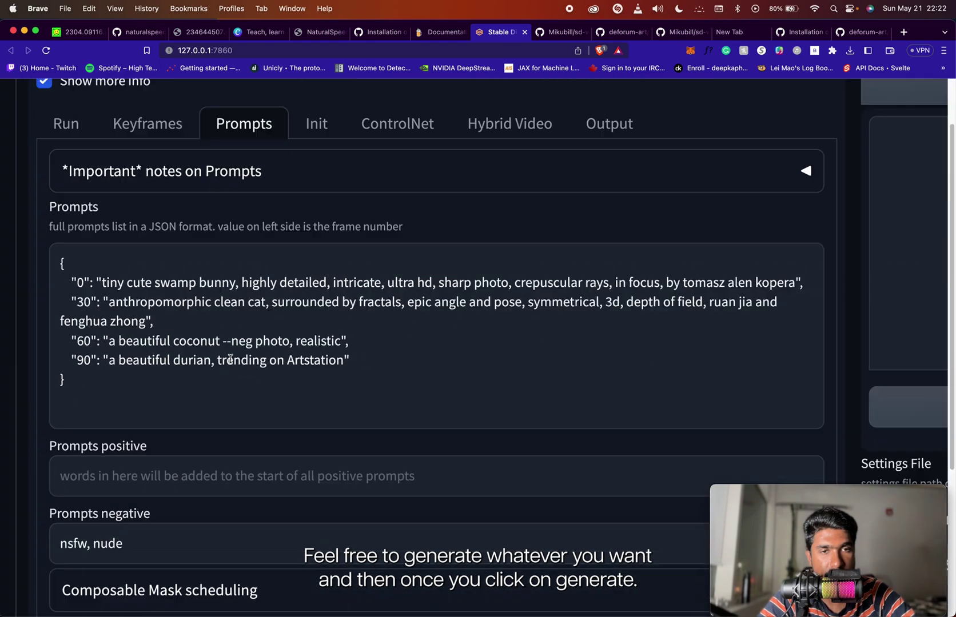
scroll(459, 377, "down", 5)
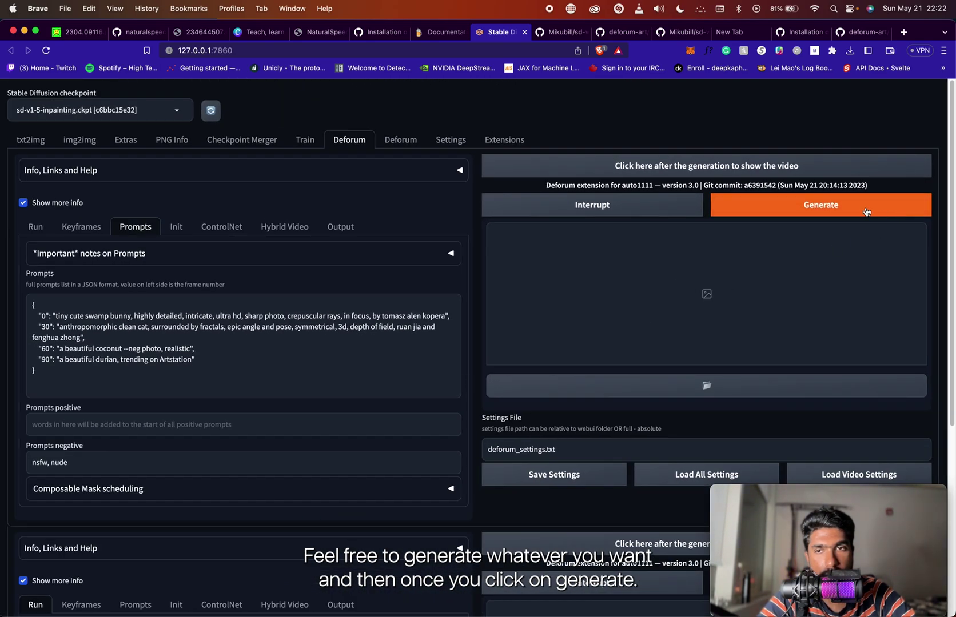
left_click(862, 209)
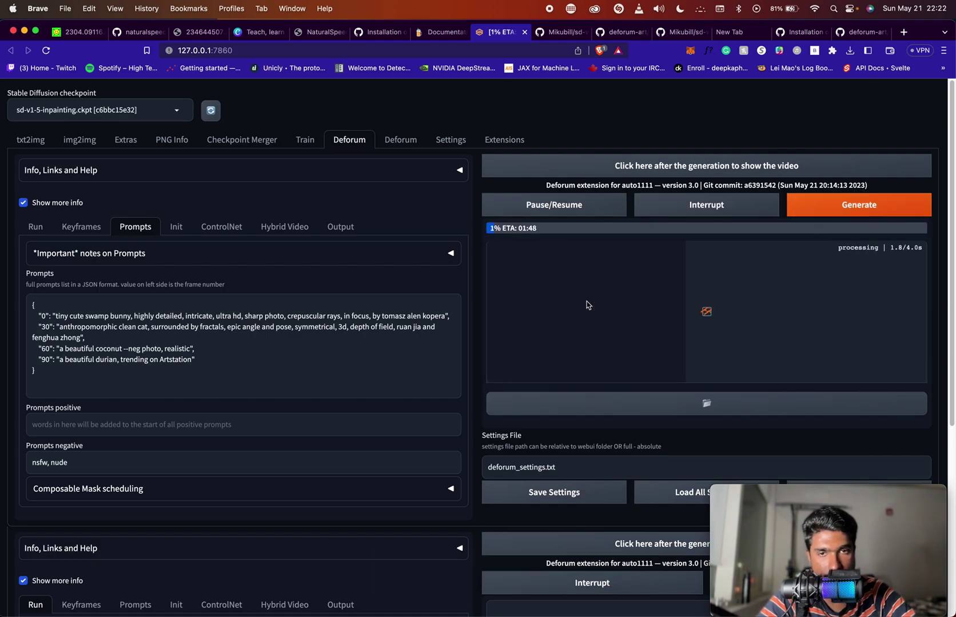
- Switch to the Warp terminal running webui.sh, move its window clear of the preview and check the generation progress
key("super+Tab")
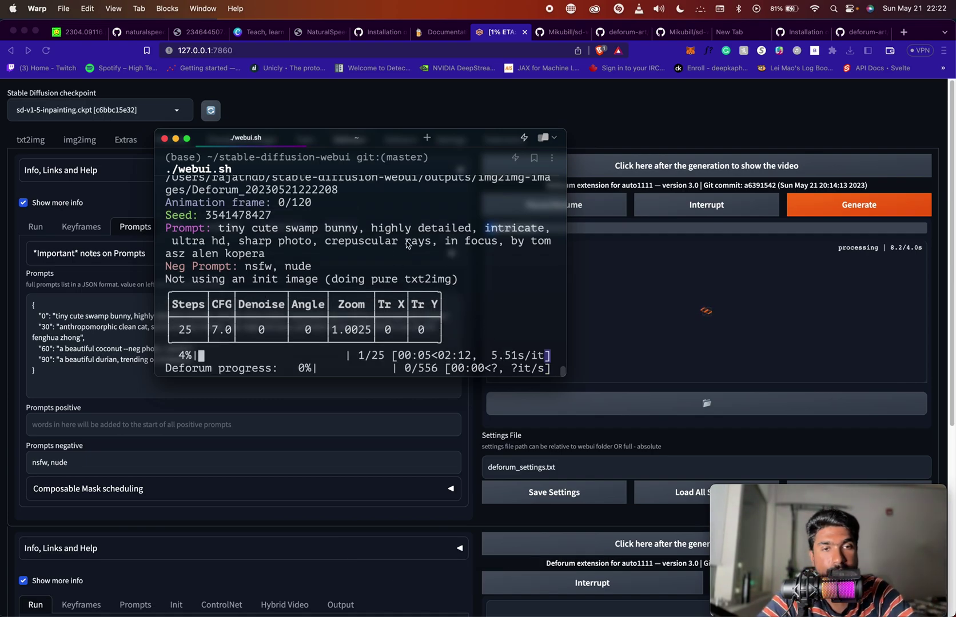
left_click_drag(473, 143, 549, 94)
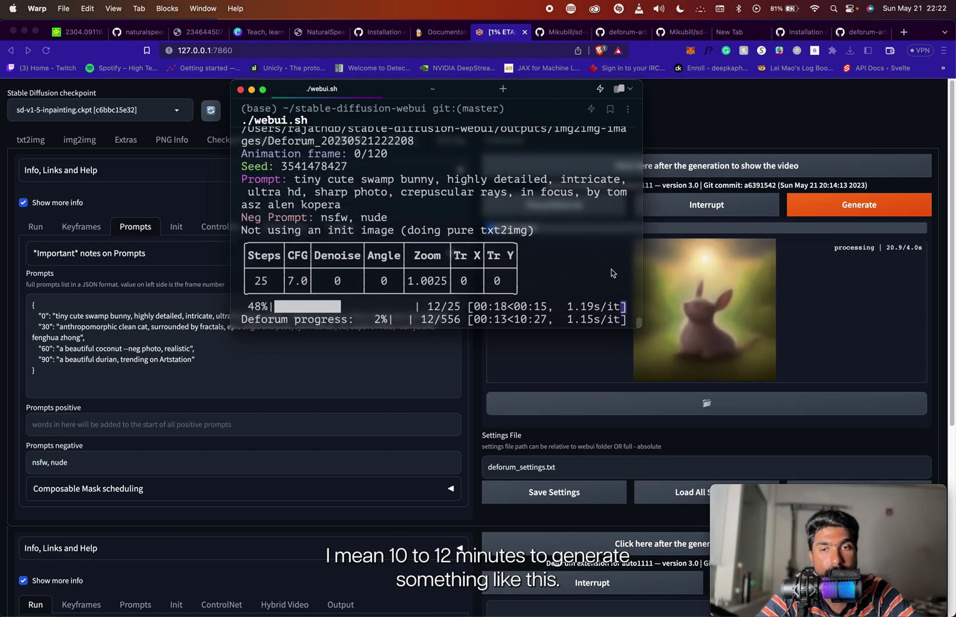
left_click(574, 382)
left_click(571, 403)
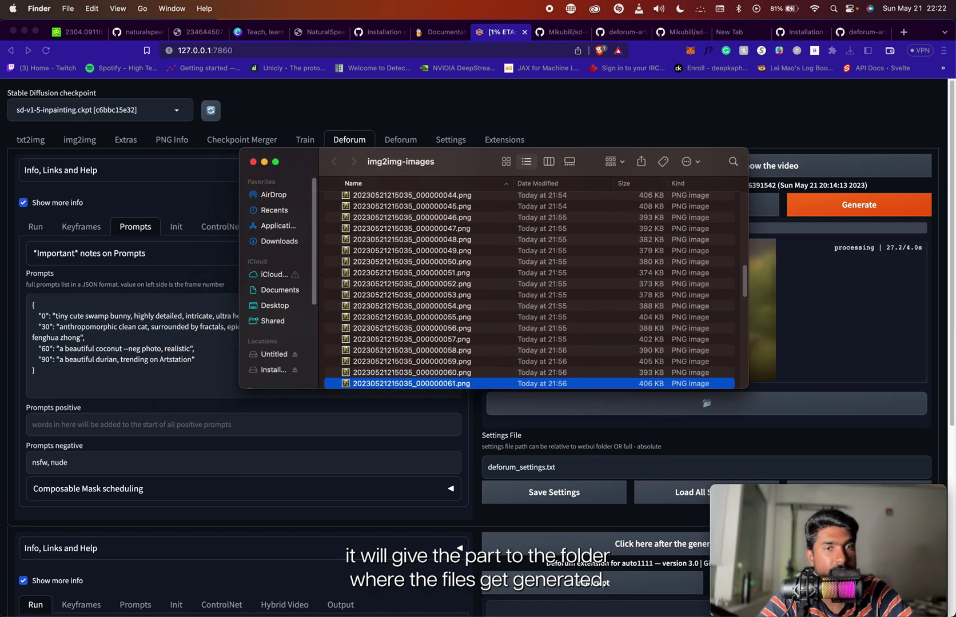
scroll(326, 227, "up", 15)
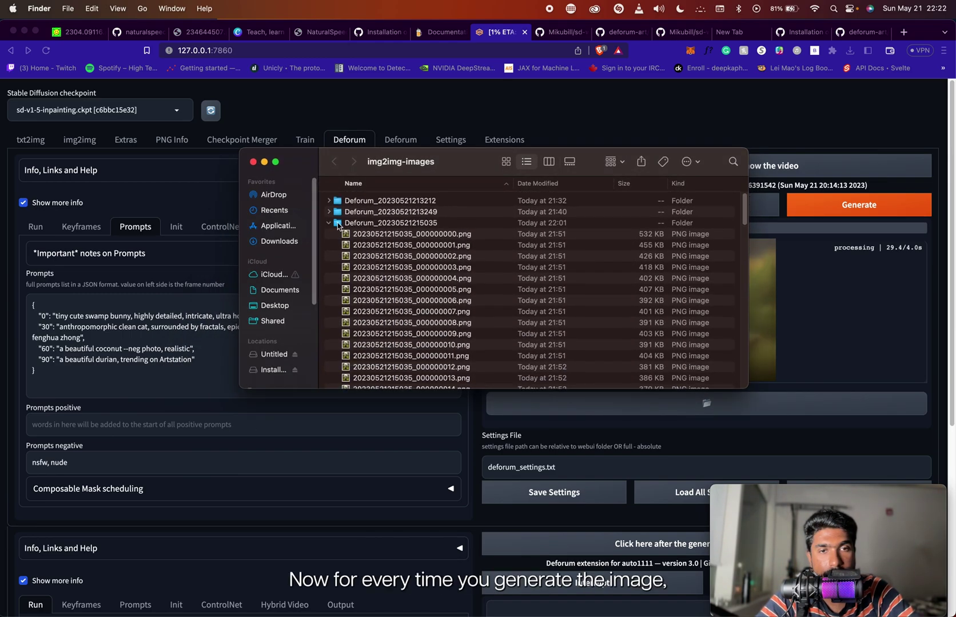
left_click(328, 223)
left_click(329, 233)
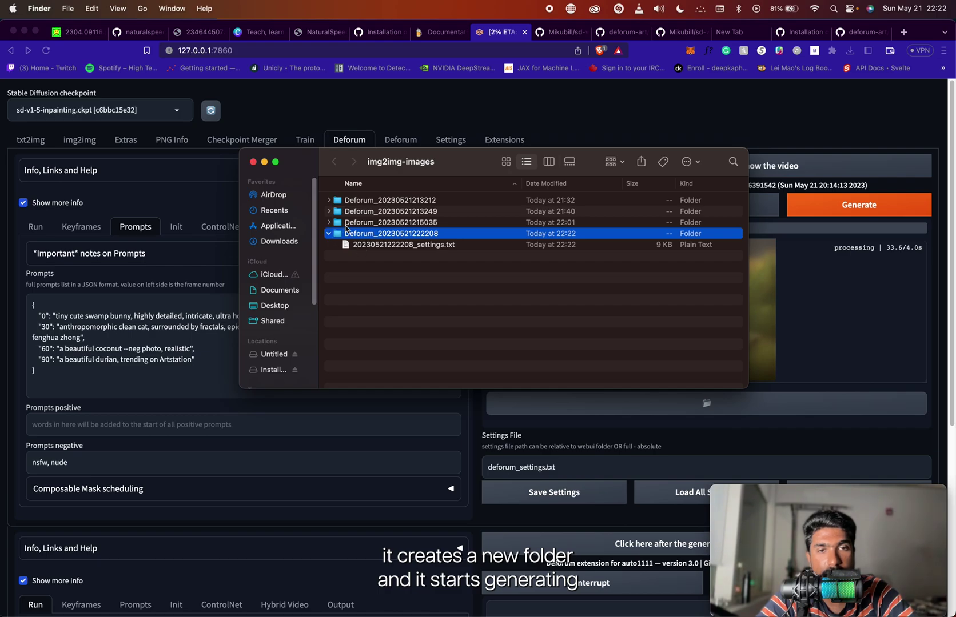
left_click(328, 223)
scroll(424, 339, "down", 15)
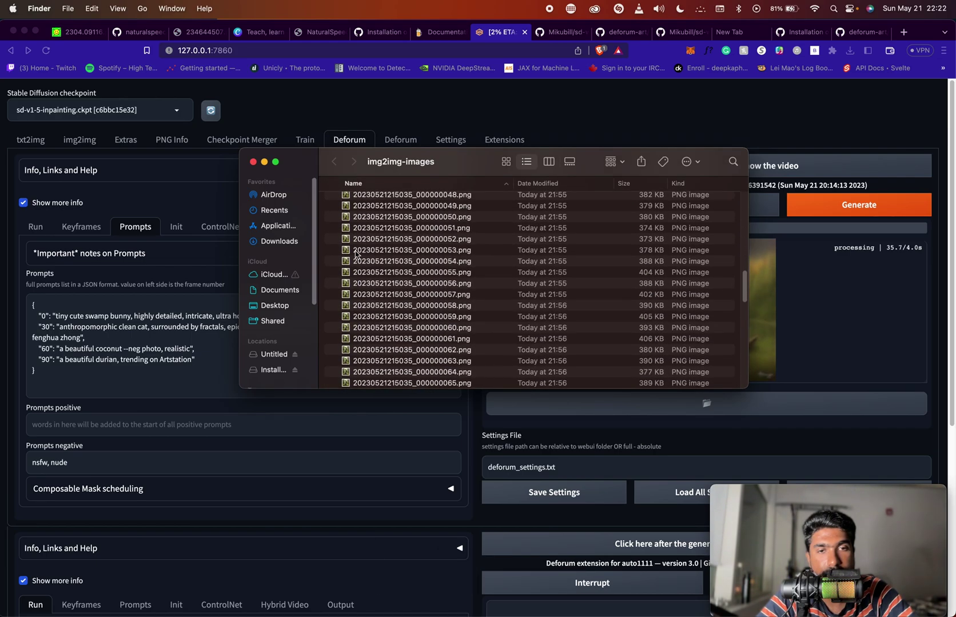
left_click(417, 356)
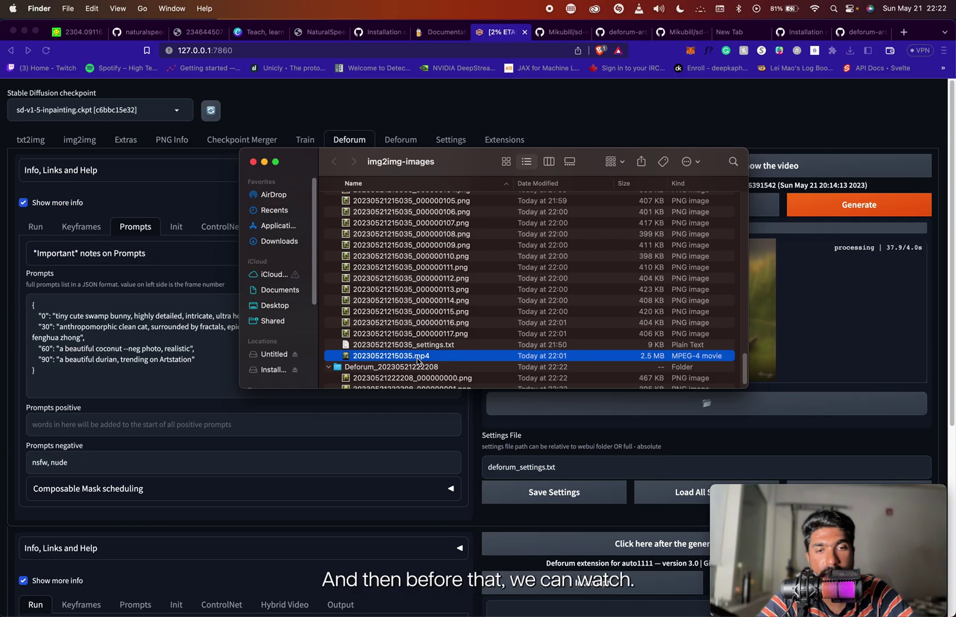
double_click(418, 357)
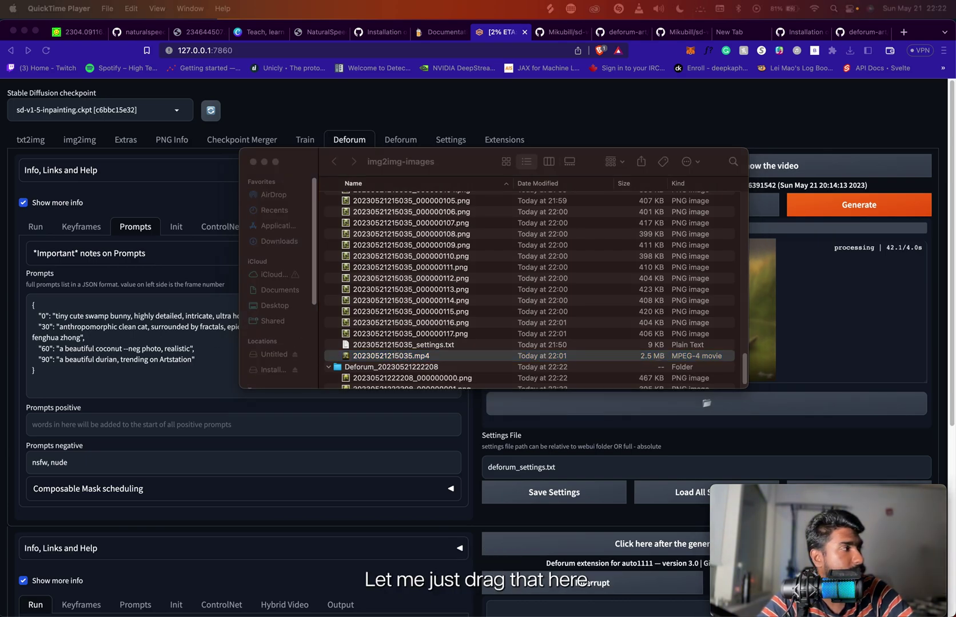
left_click_drag(354, 433, 354, 157)
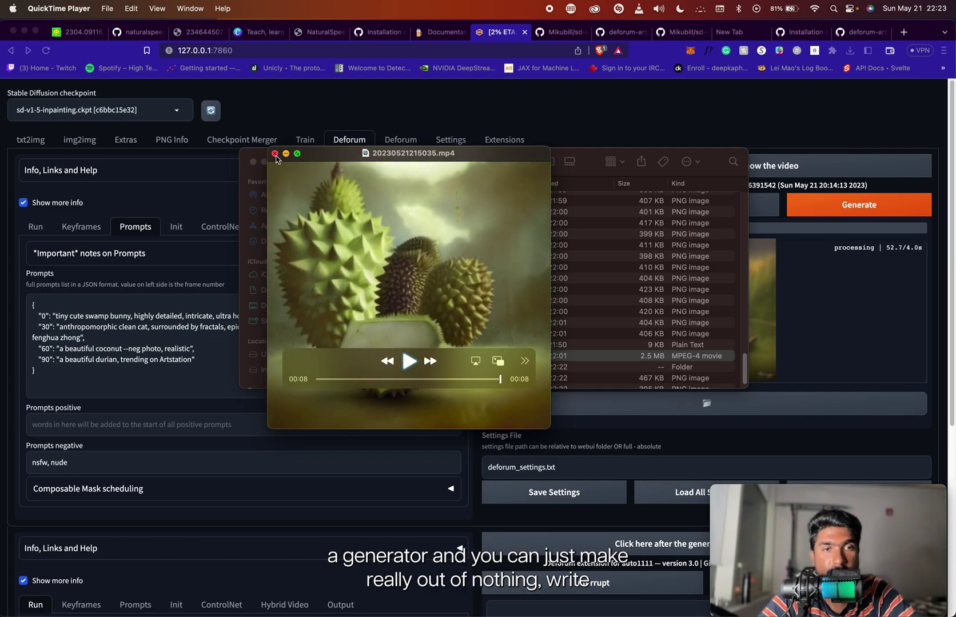
- Close the video and minimize the img2img-images Finder window to uncover the web UI
left_click(275, 155)
left_click_drag(481, 164, 404, 168)
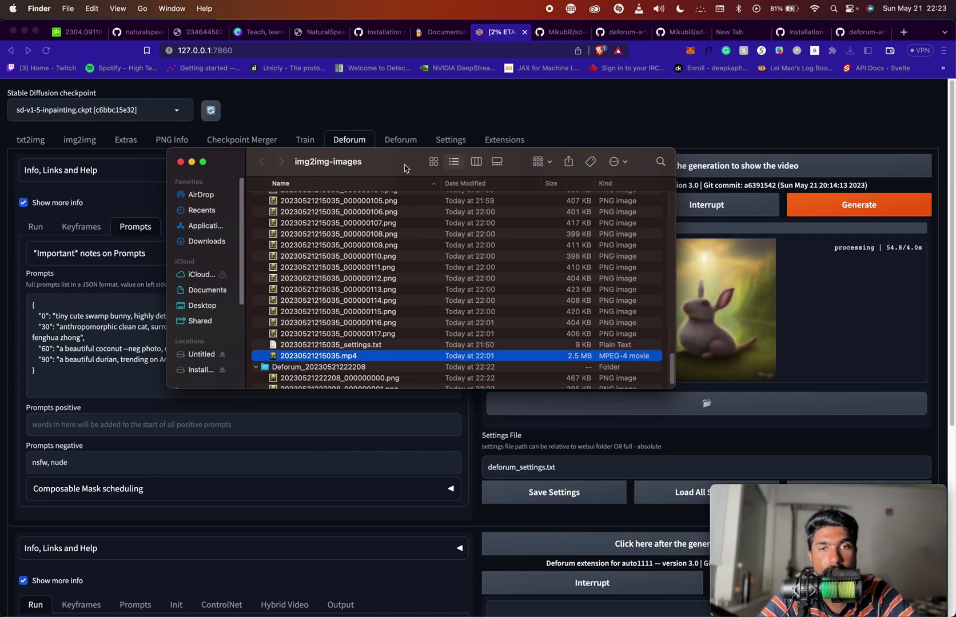
left_click(191, 162)
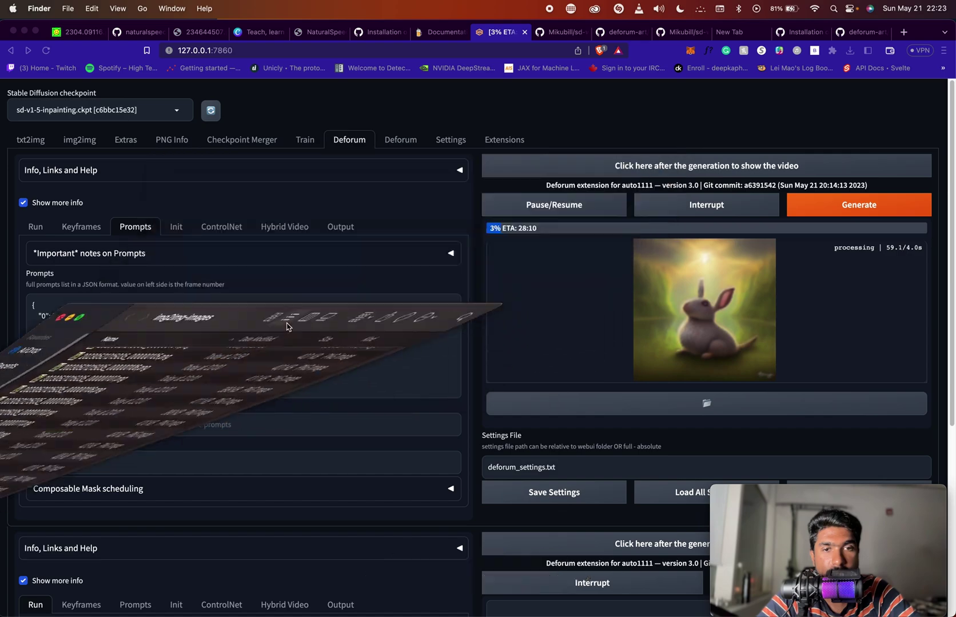
scroll(515, 372, "up", 3)
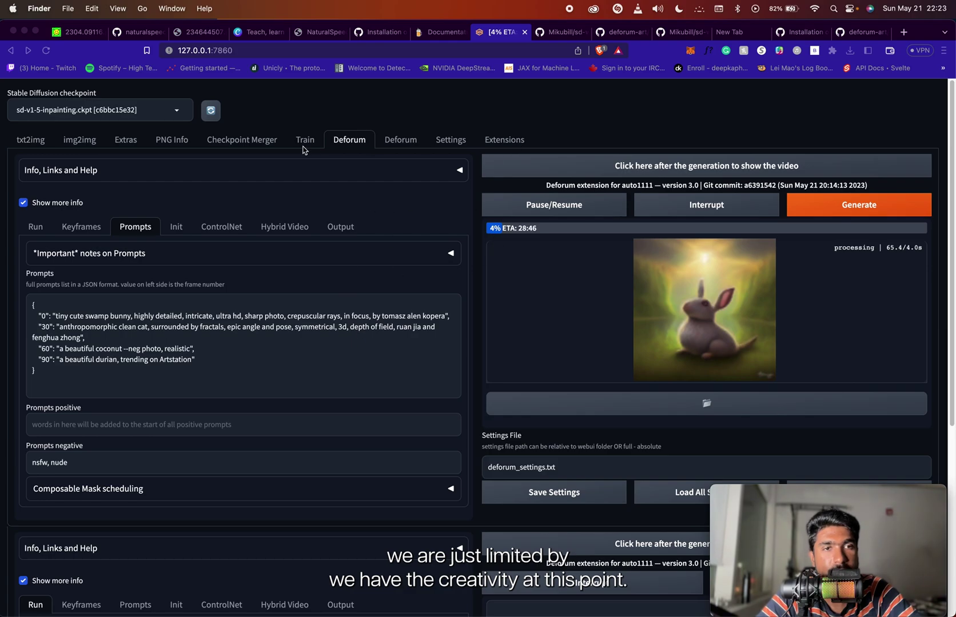
scroll(313, 303, "down", 5)
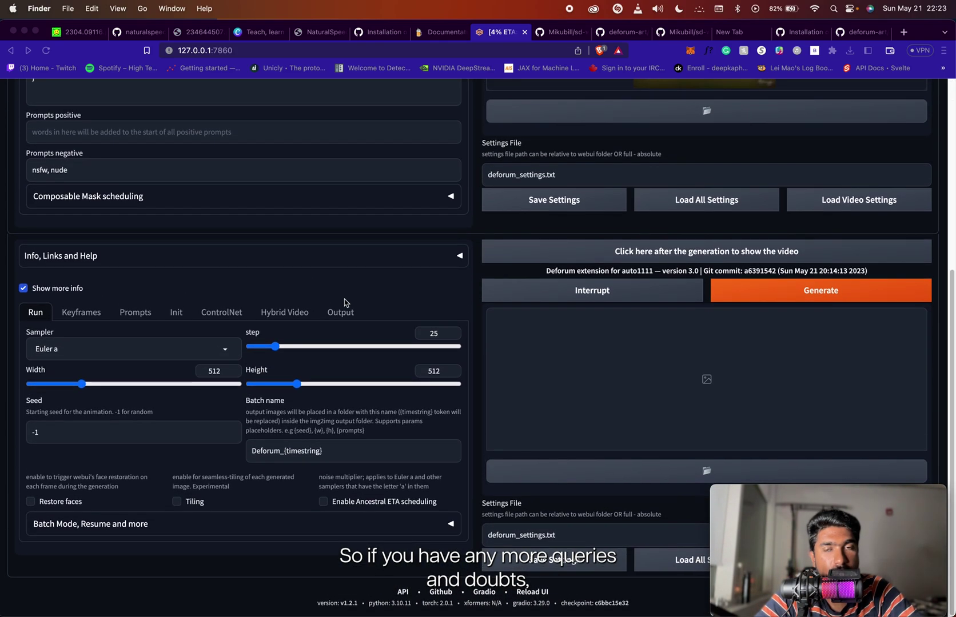
scroll(345, 303, "up", 5)
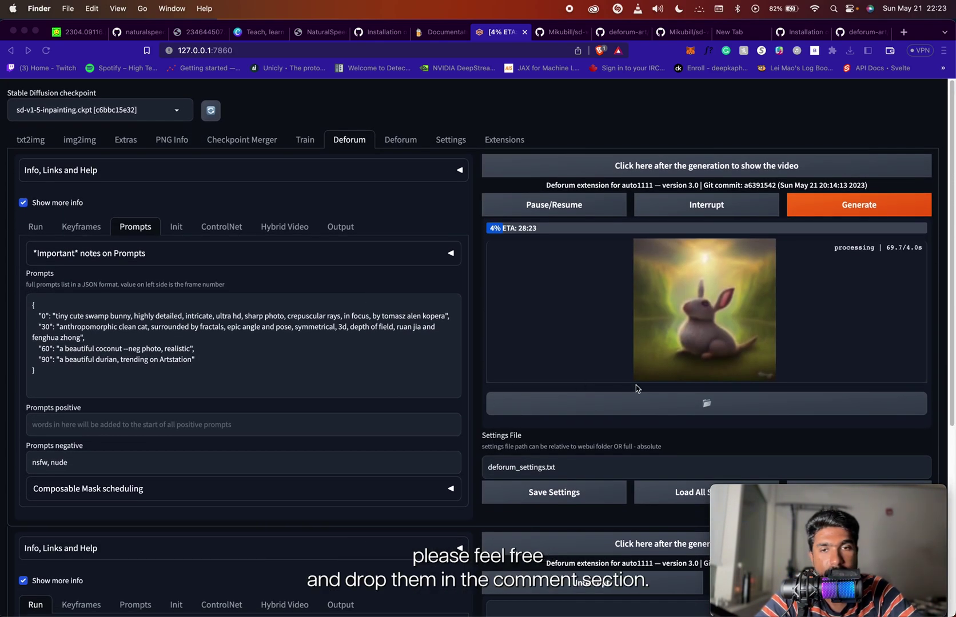
scroll(641, 390, "down", 5)
scroll(641, 391, "up", 5)
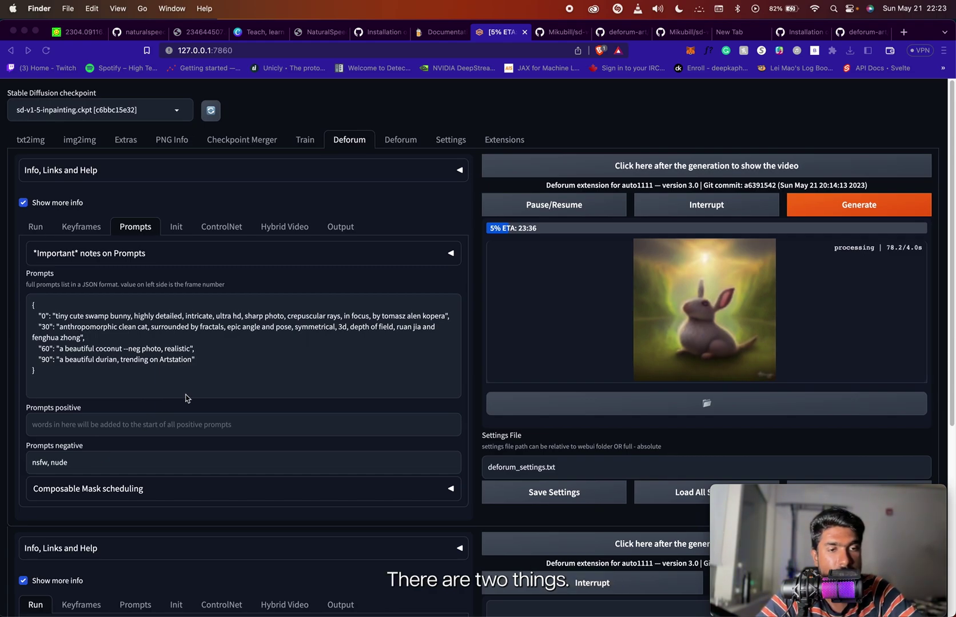
- Examine Deforum's positive and negative prompt fields and the default terms in the negative prompt at an enlarged view
scroll(186, 398, "down", 5)
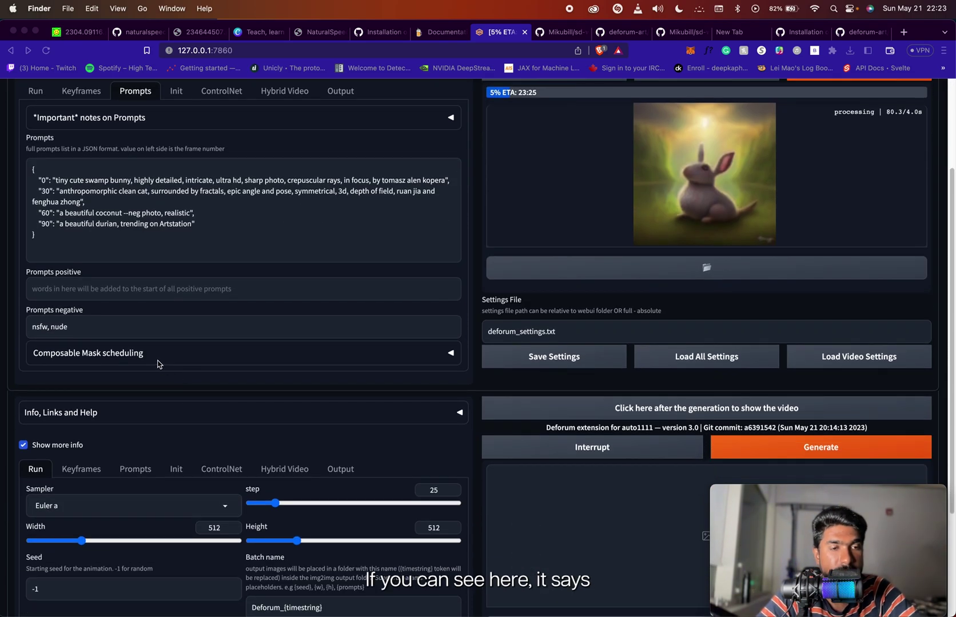
left_click(111, 324)
scroll(106, 323, "up", 5)
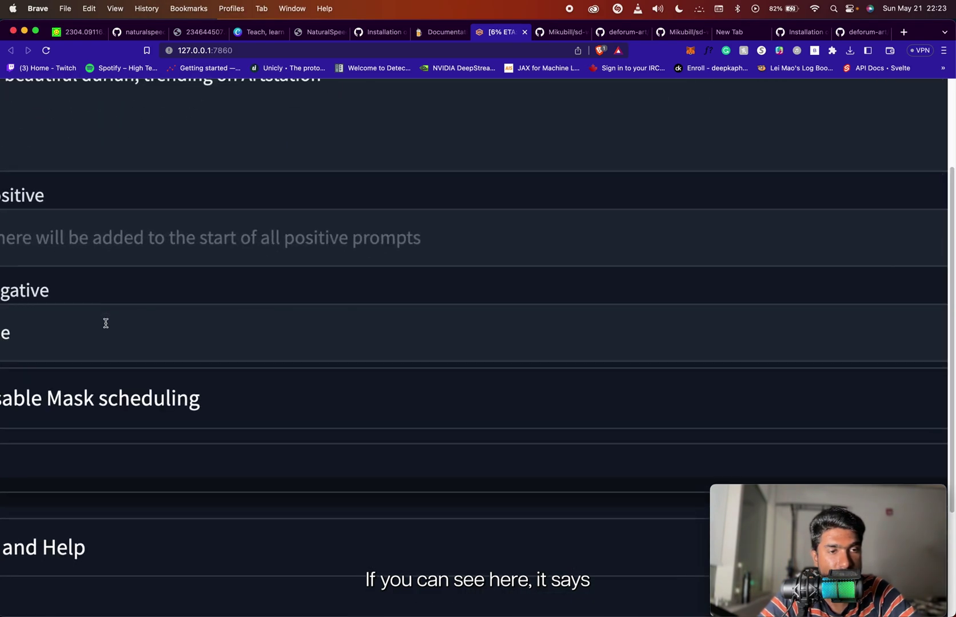
scroll(104, 324, "left", 3)
left_click_drag(112, 289, 212, 289)
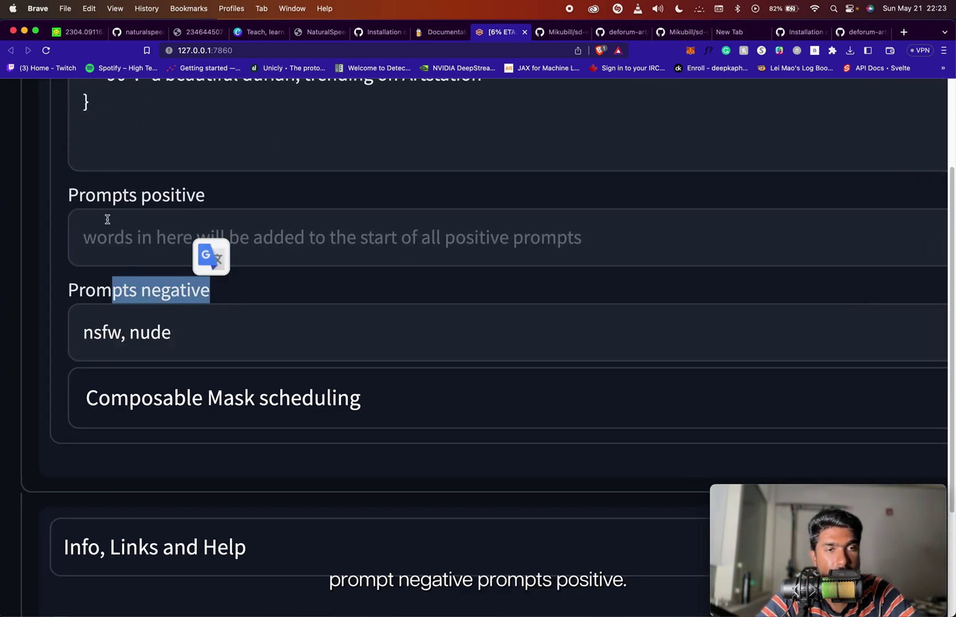
left_click_drag(97, 196, 241, 205)
left_click(214, 294)
double_click(209, 291)
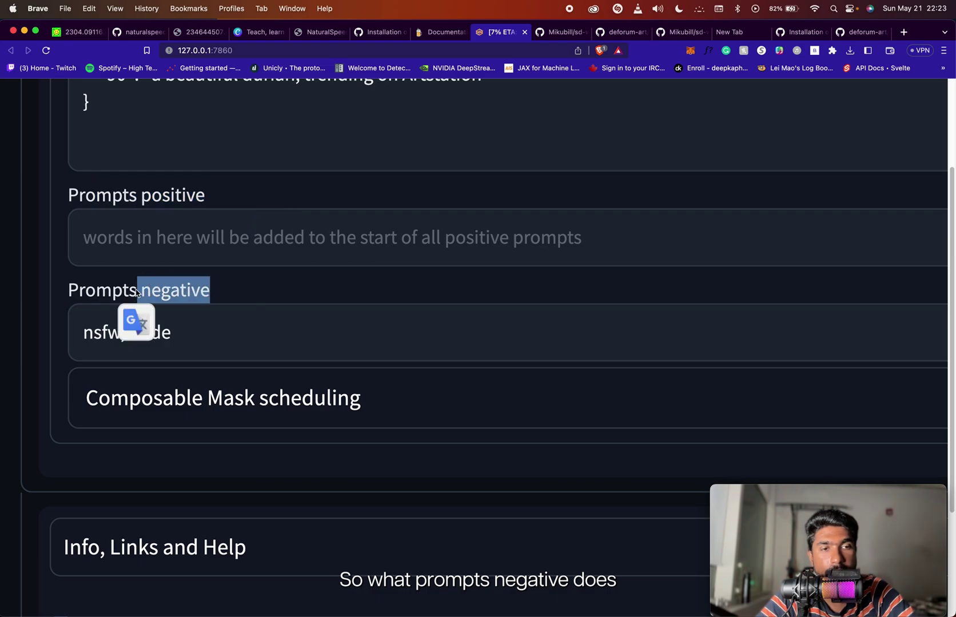
left_click(143, 333)
left_click_drag(199, 326, 85, 331)
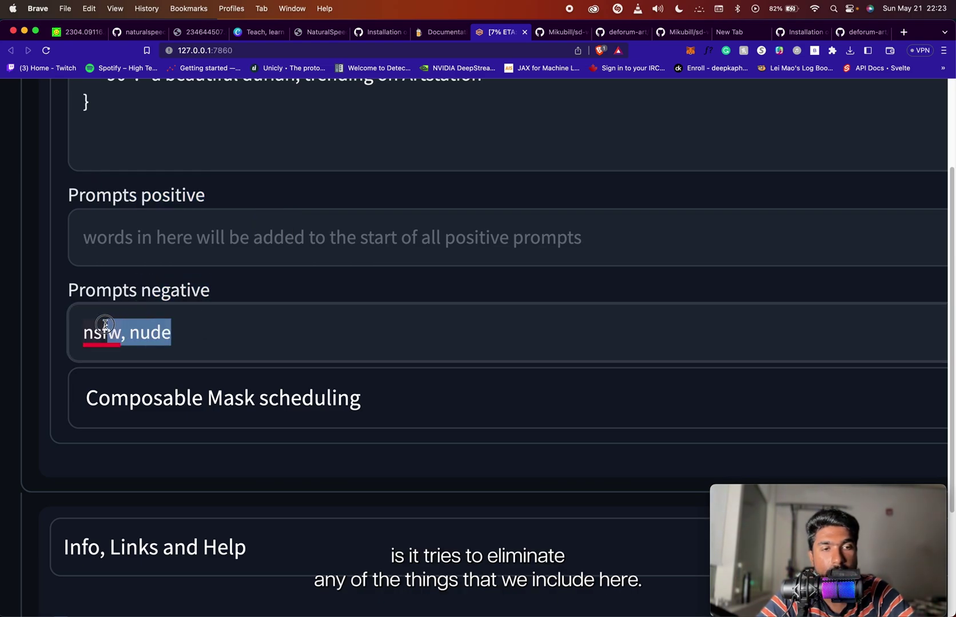
left_click(235, 333)
scroll(235, 333, "down", 5)
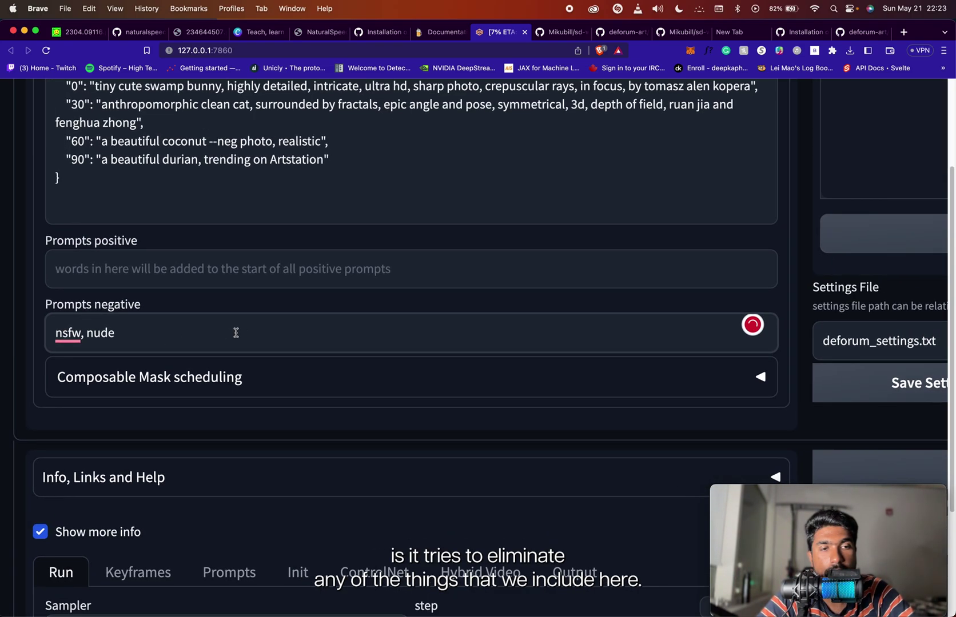
- Append a comma after "nsfw, nude" in the negative prompt to make room for further unwanted terms
mouse_move(67, 330)
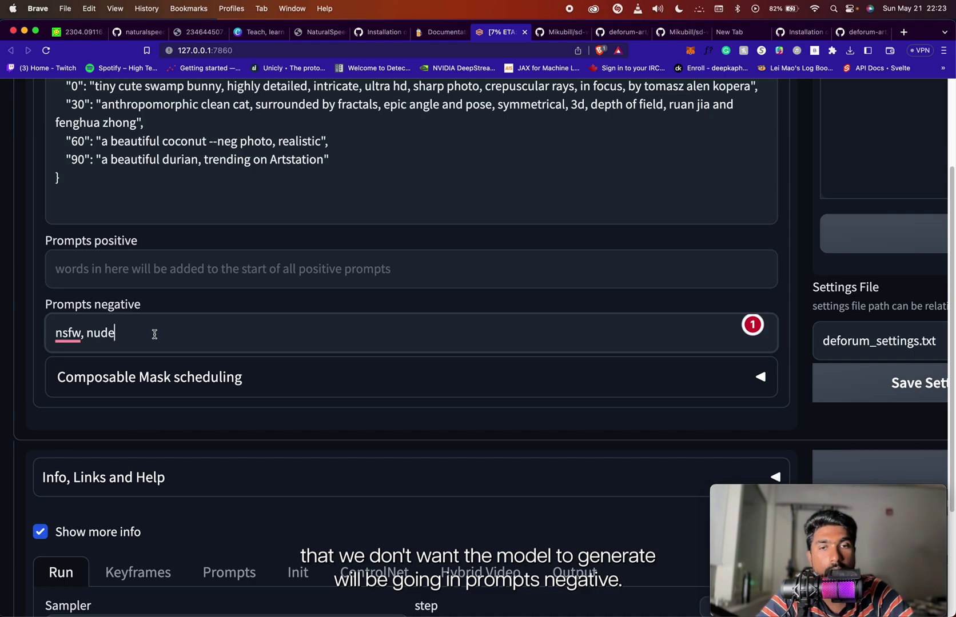
key("super+minus")
left_click_drag(142, 334, 21, 331)
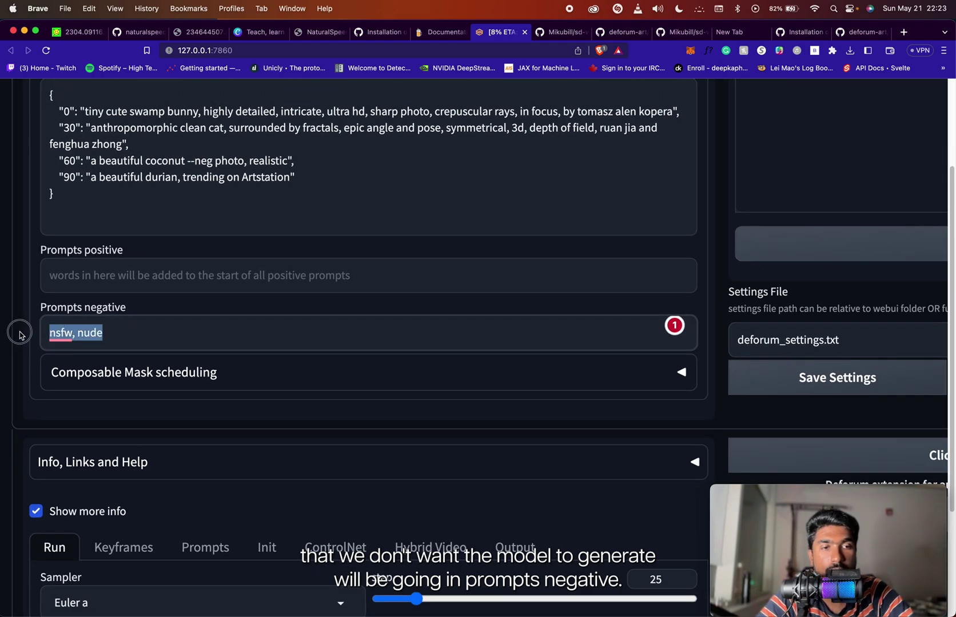
left_click(231, 335)
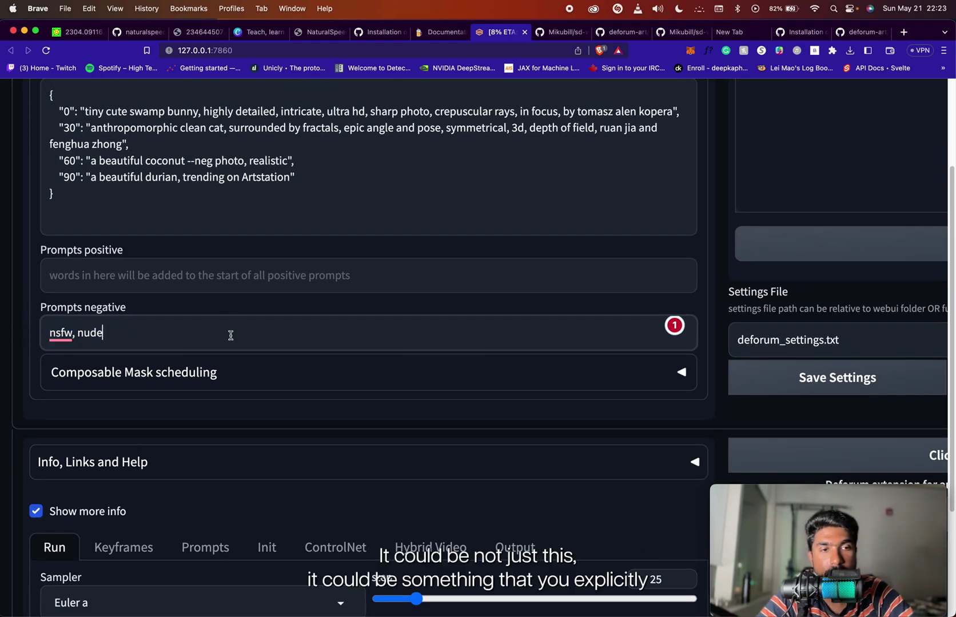
type(",")
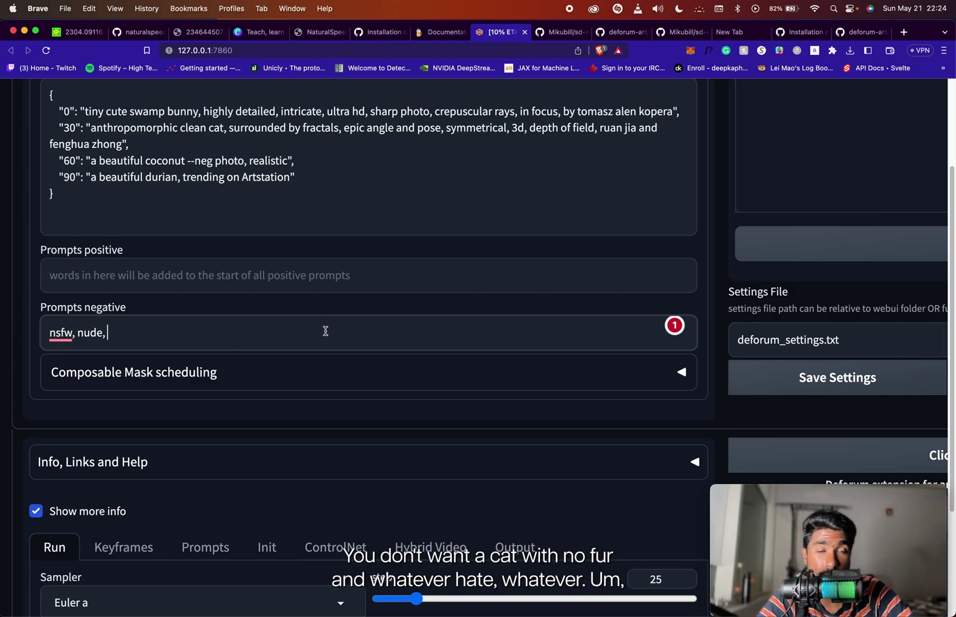
- Compare the negative prompt, the empty positive prompt field and the frame 0 prompt at the normal page size
scroll(325, 331, "up", 3)
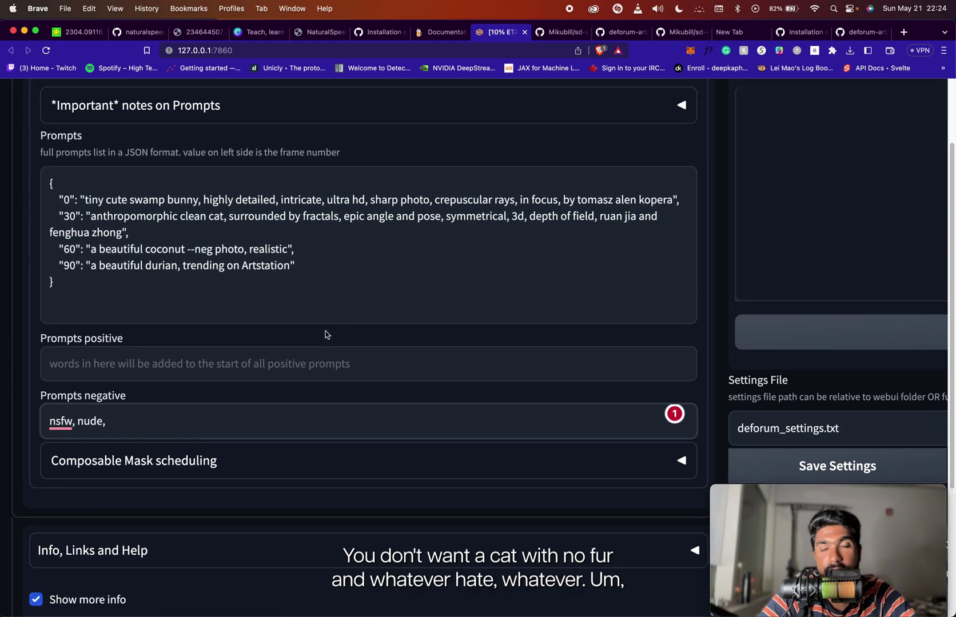
key("super+minus")
key("super+minus")
key("super+minus")
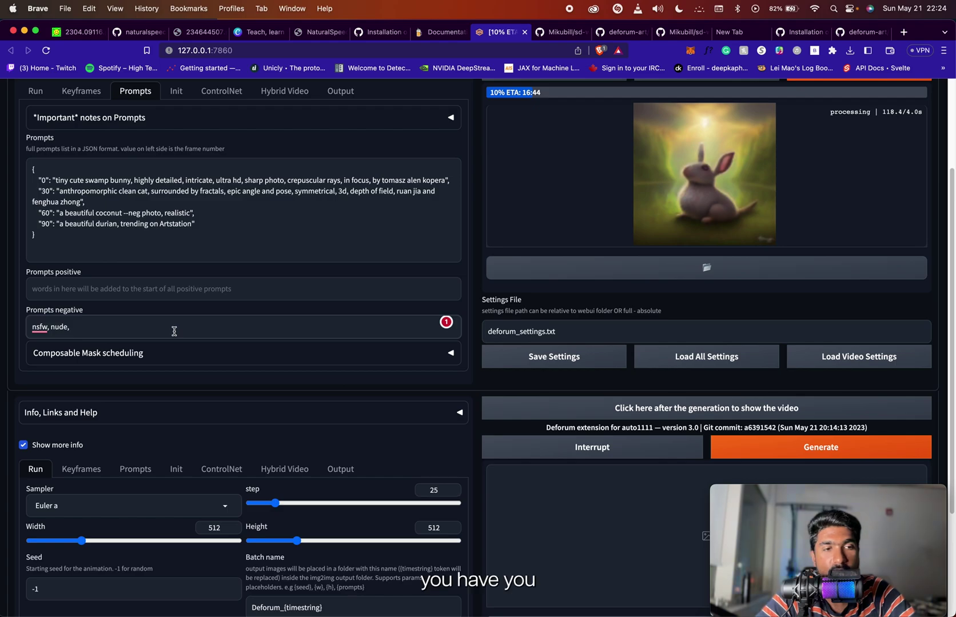
left_click_drag(103, 326, 27, 324)
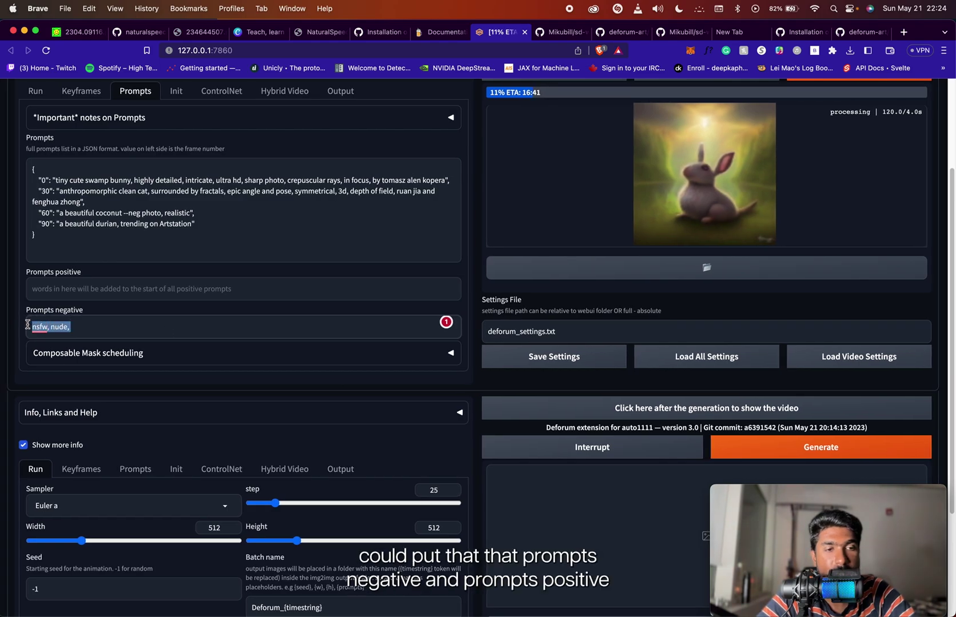
left_click(116, 294)
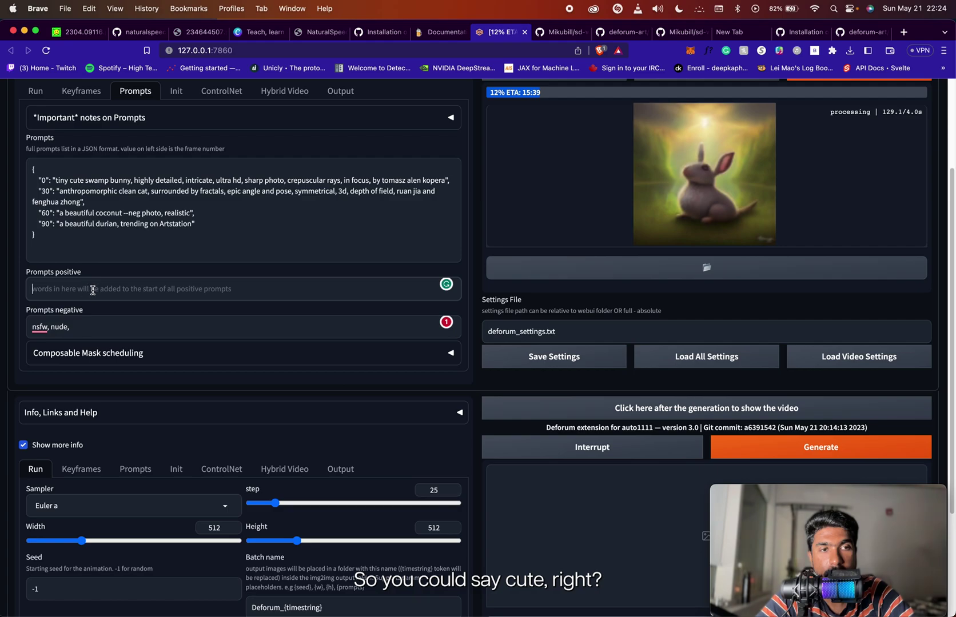
double_click(77, 179)
left_click(99, 288)
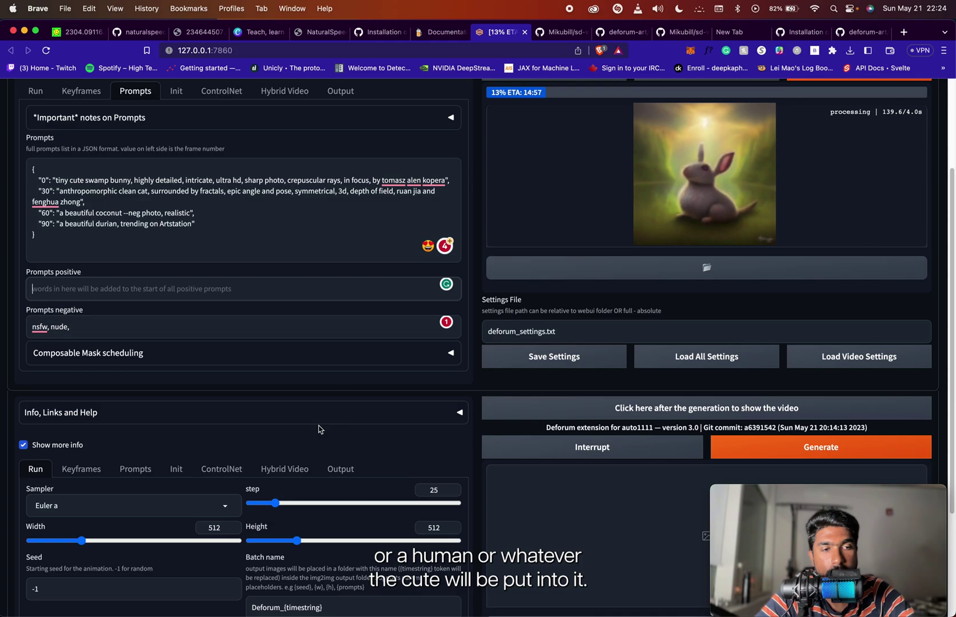
left_click(193, 294)
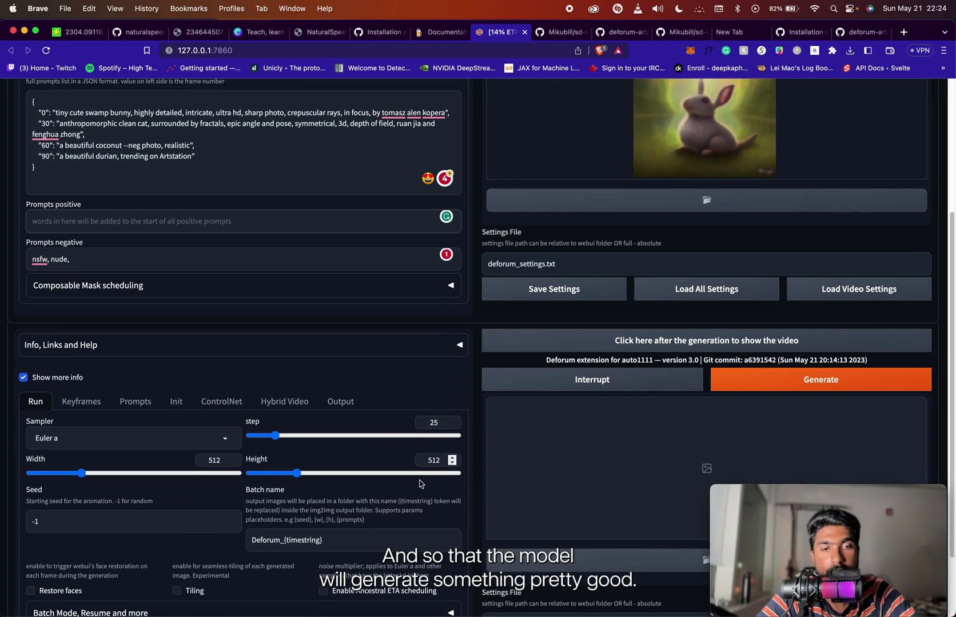
- Look through the second Deforum panel's Keyframes, Prompts, Init, ControlNet, Hybrid Video and Output settings
scroll(411, 491, "down", 5)
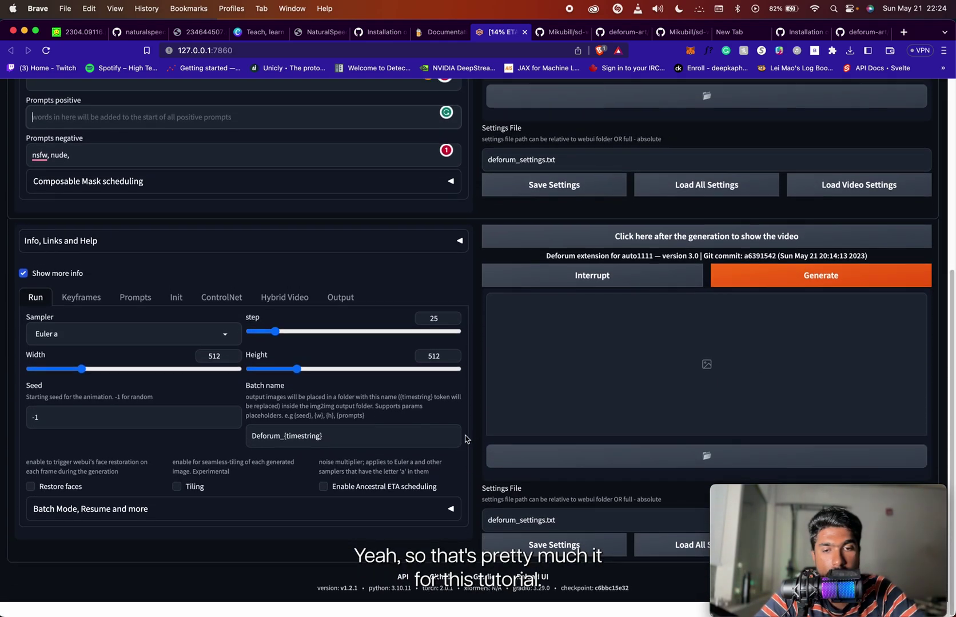
scroll(465, 439, "up", 8)
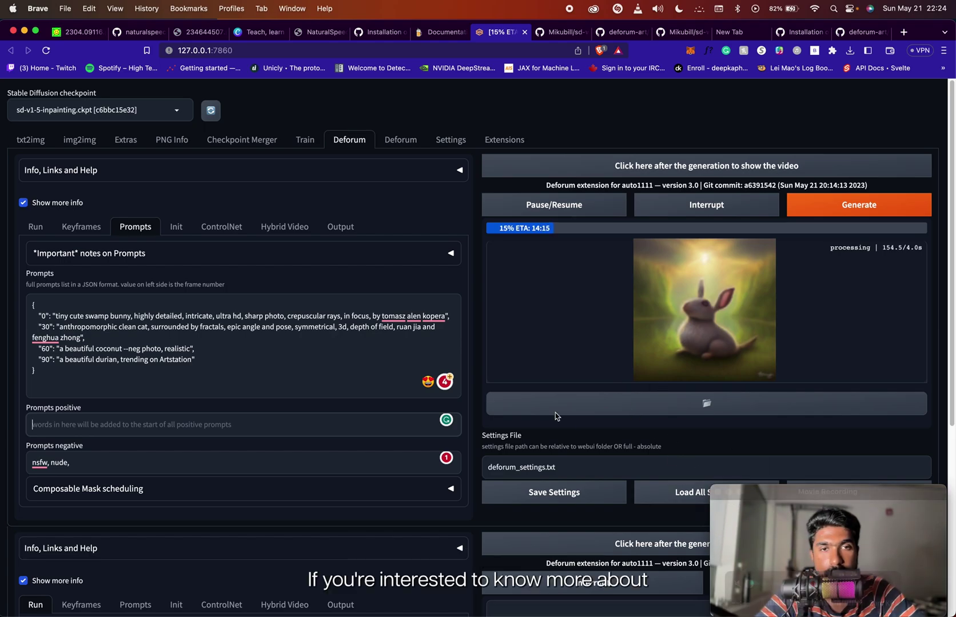
scroll(390, 389, "down", 8)
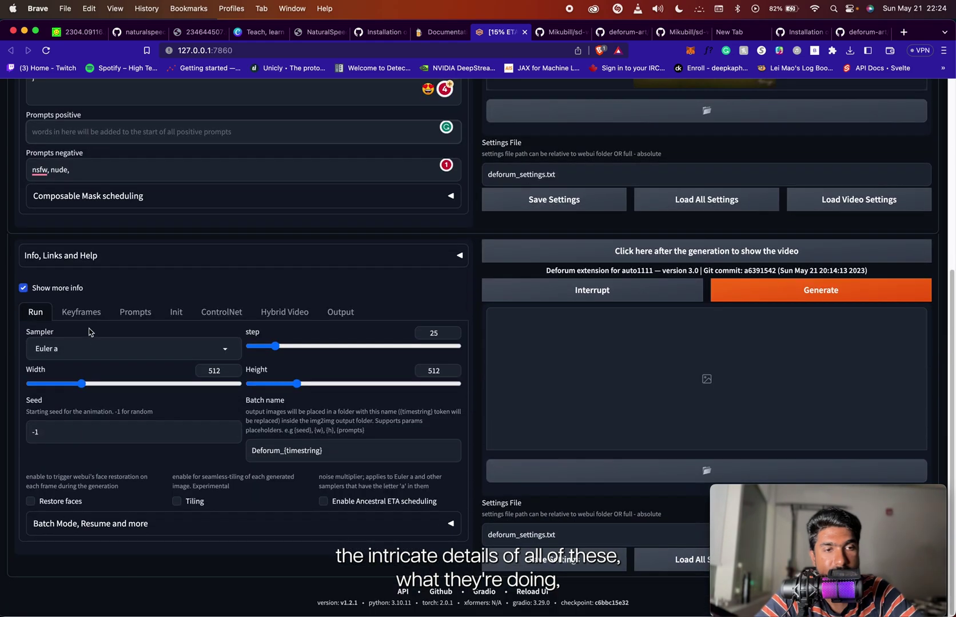
left_click(81, 312)
left_click(129, 314)
left_click(178, 313)
left_click(221, 313)
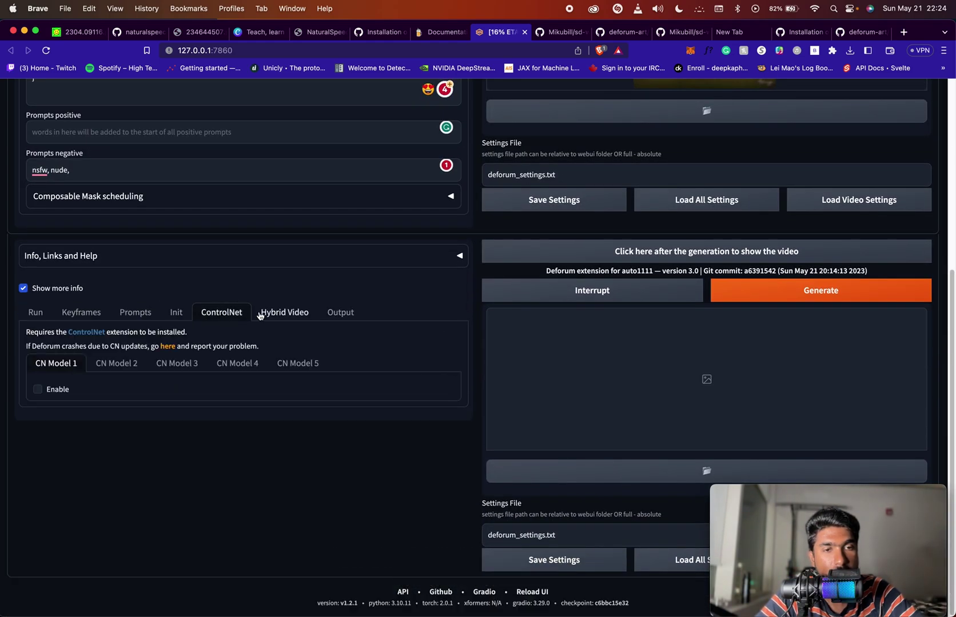
left_click(273, 314)
left_click(348, 315)
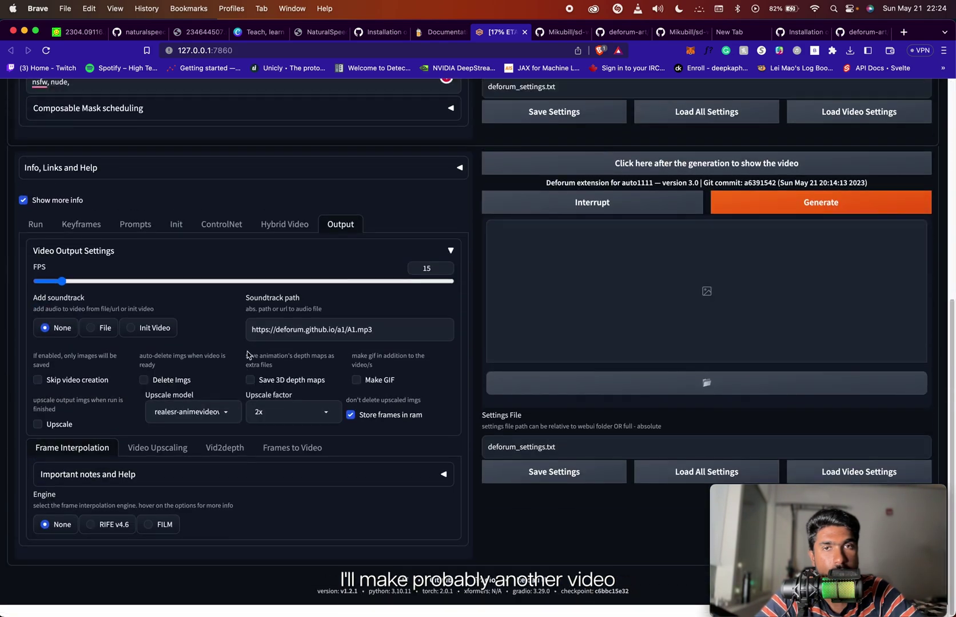
- View the Train page with its embedding creation form, and return to the running Deforum generation
scroll(247, 356, "up", 7)
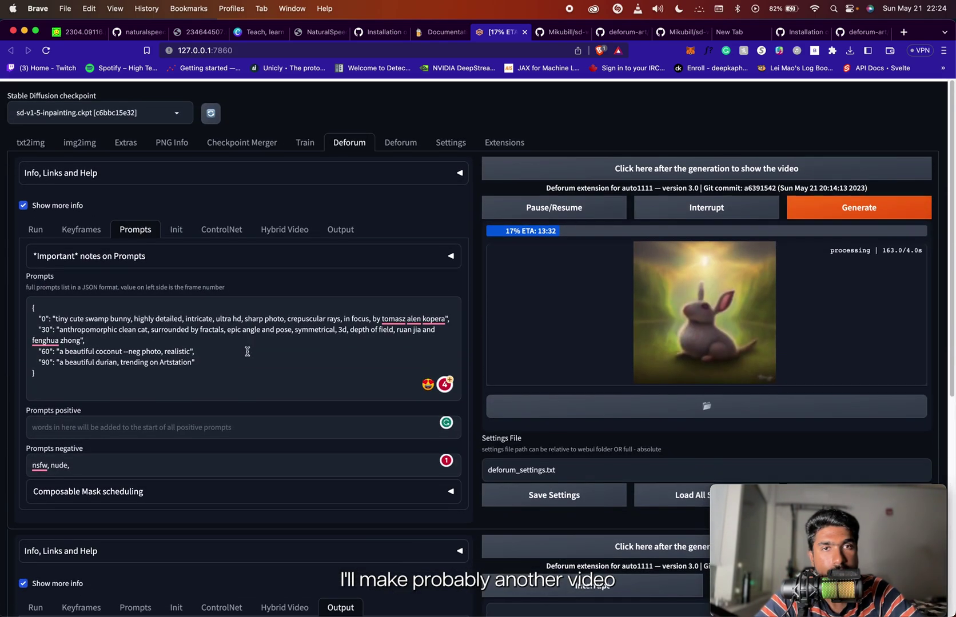
scroll(247, 355, "down", 3)
scroll(247, 352, "up", 3)
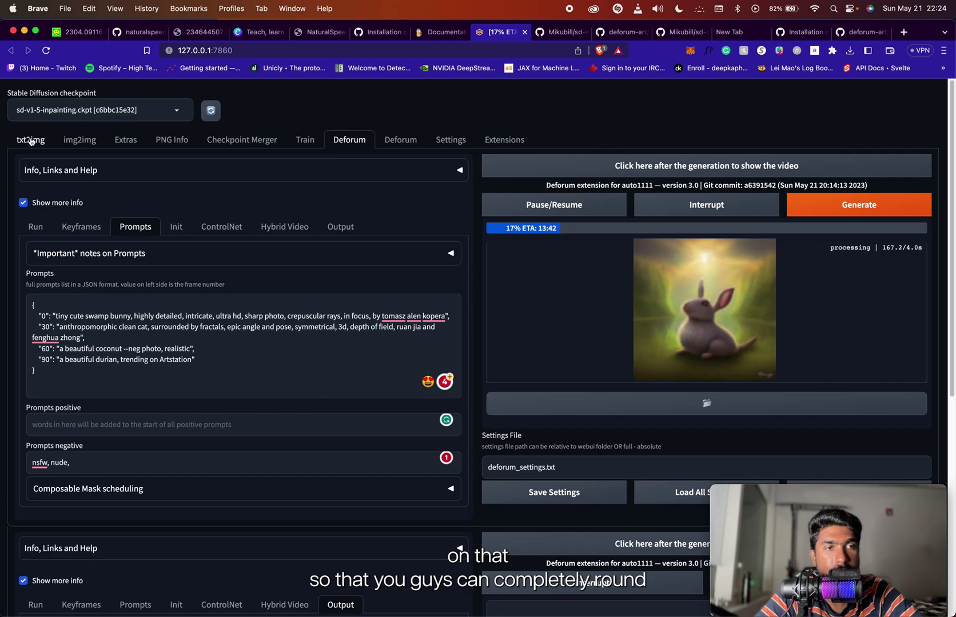
left_click(315, 146)
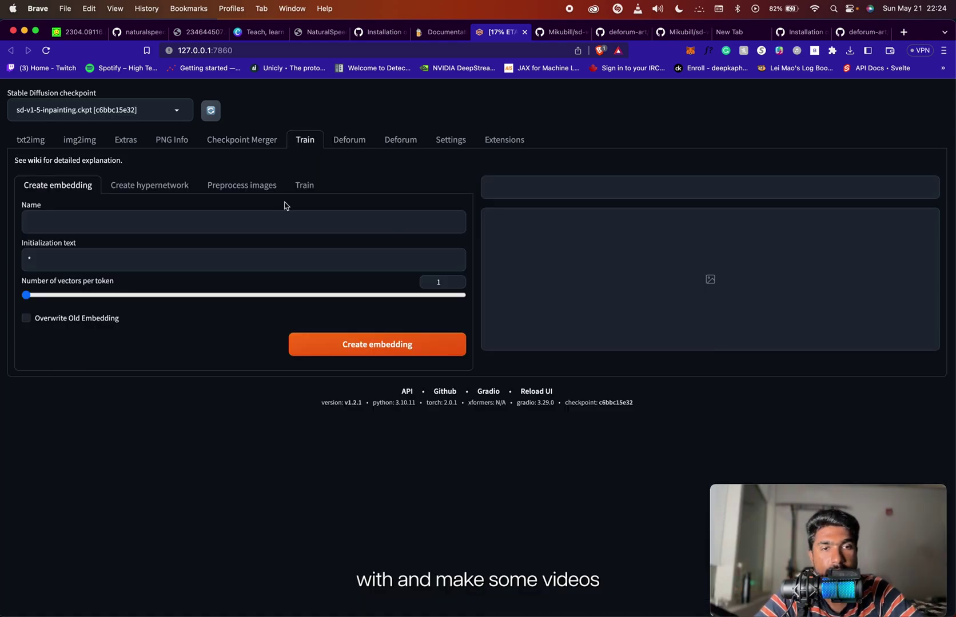
left_click(348, 143)
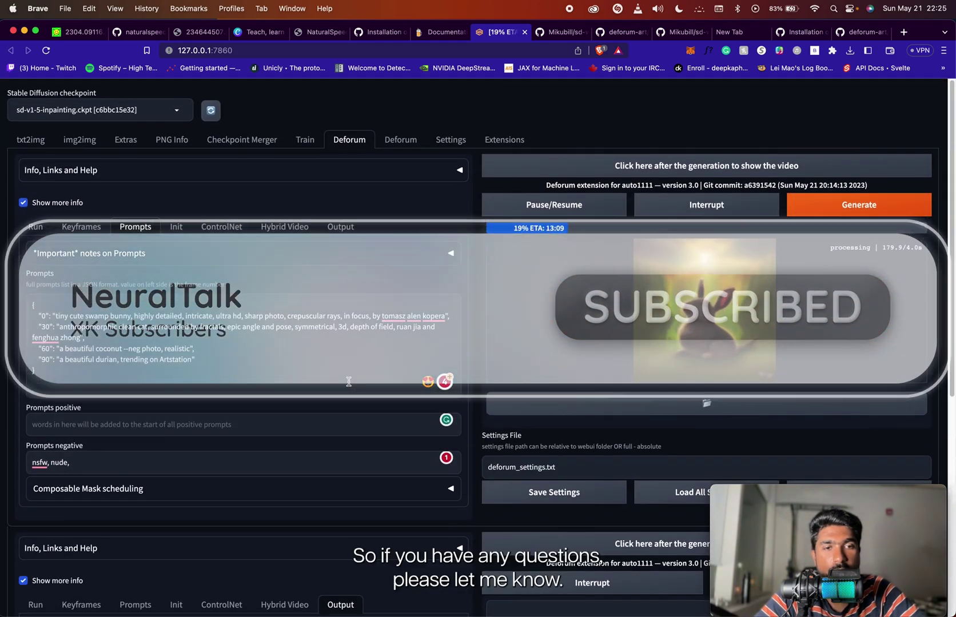
scroll(400, 428, "down", 7)
scroll(408, 457, "up", 7)
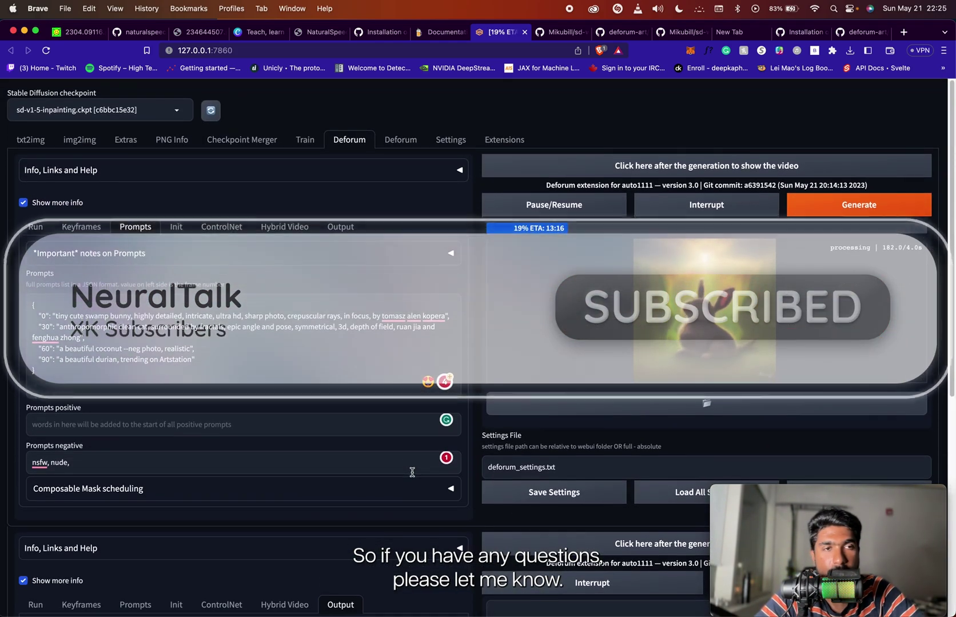
mouse_move(824, 535)
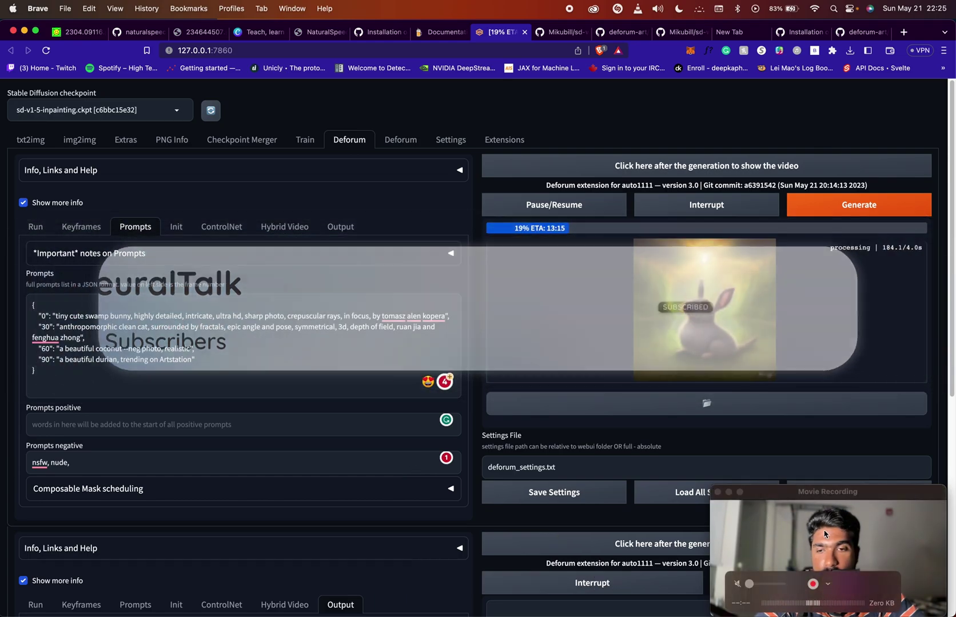